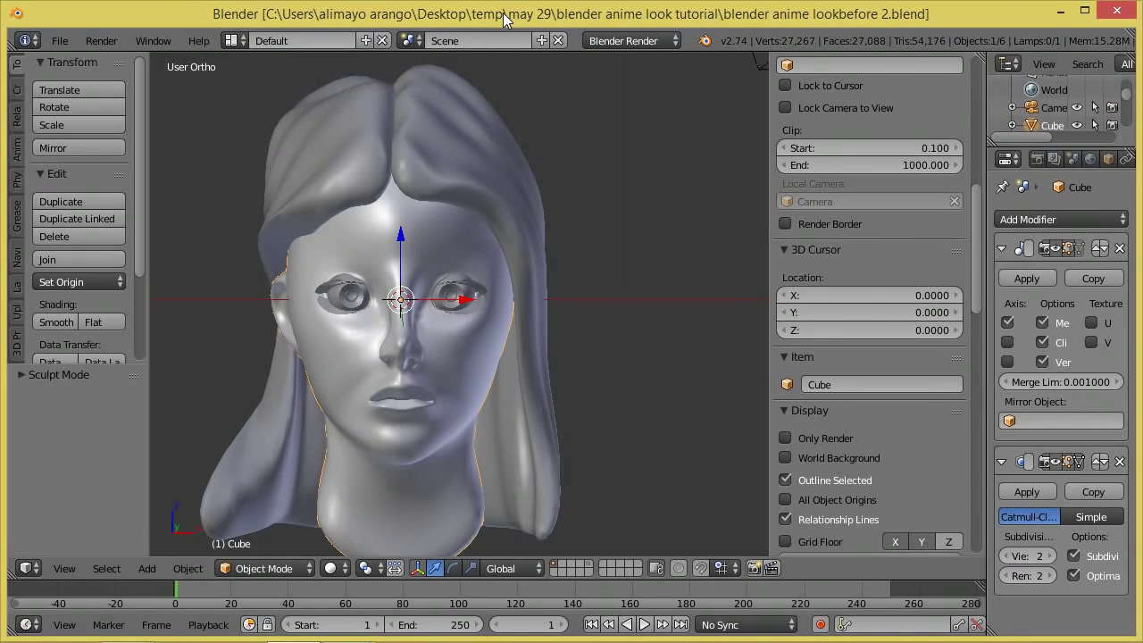
Step: Check which mouse button is set for selecting in the input preferences, and close the preferences
click(59, 41)
click(121, 238)
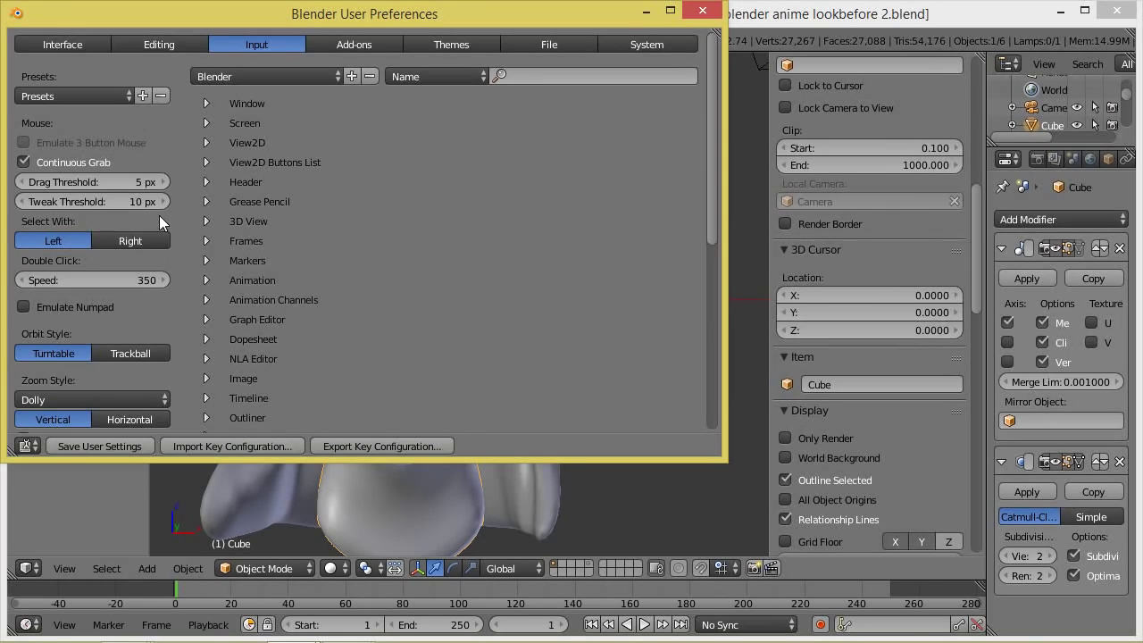
click(702, 10)
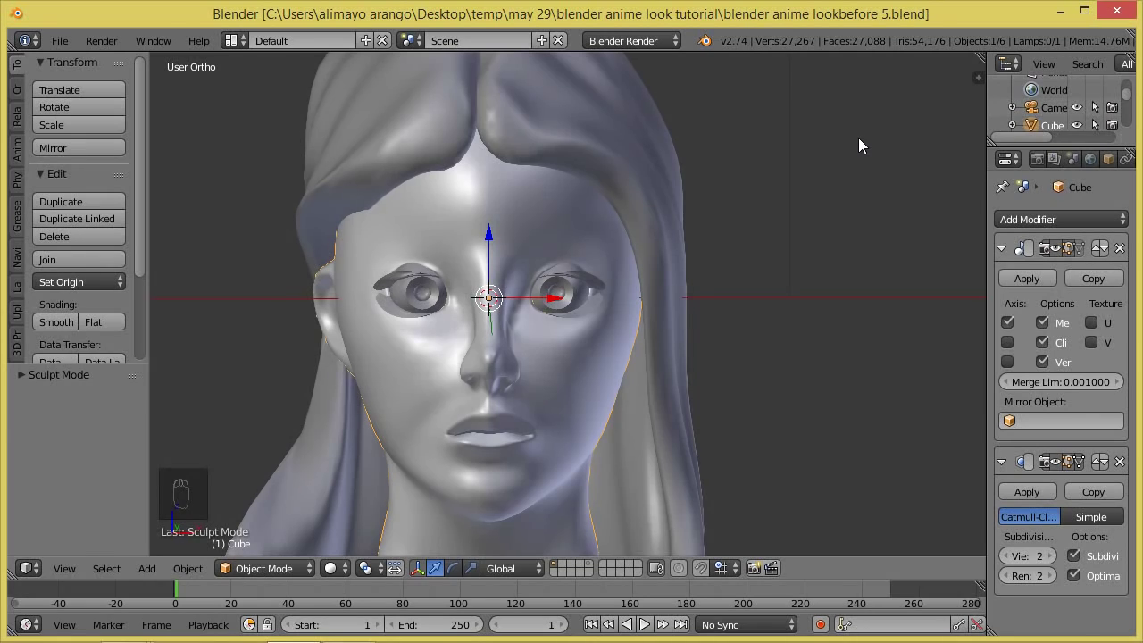
Step: Widen the properties editor and enable Environment Lighting in the world settings
click(1090, 159)
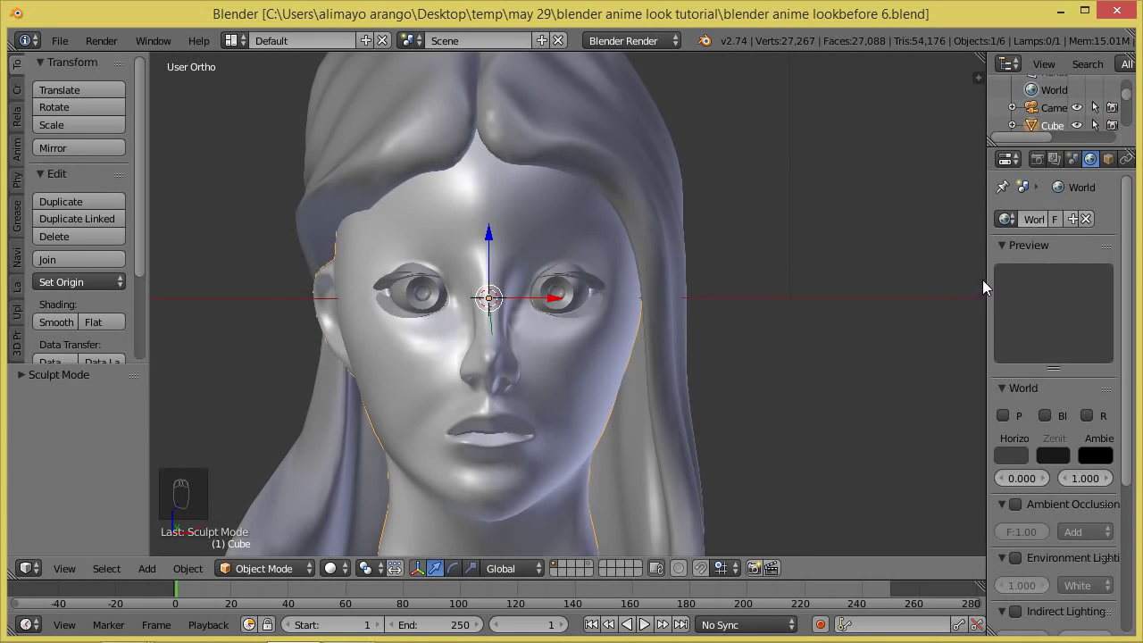
drag(986, 278, 904, 303)
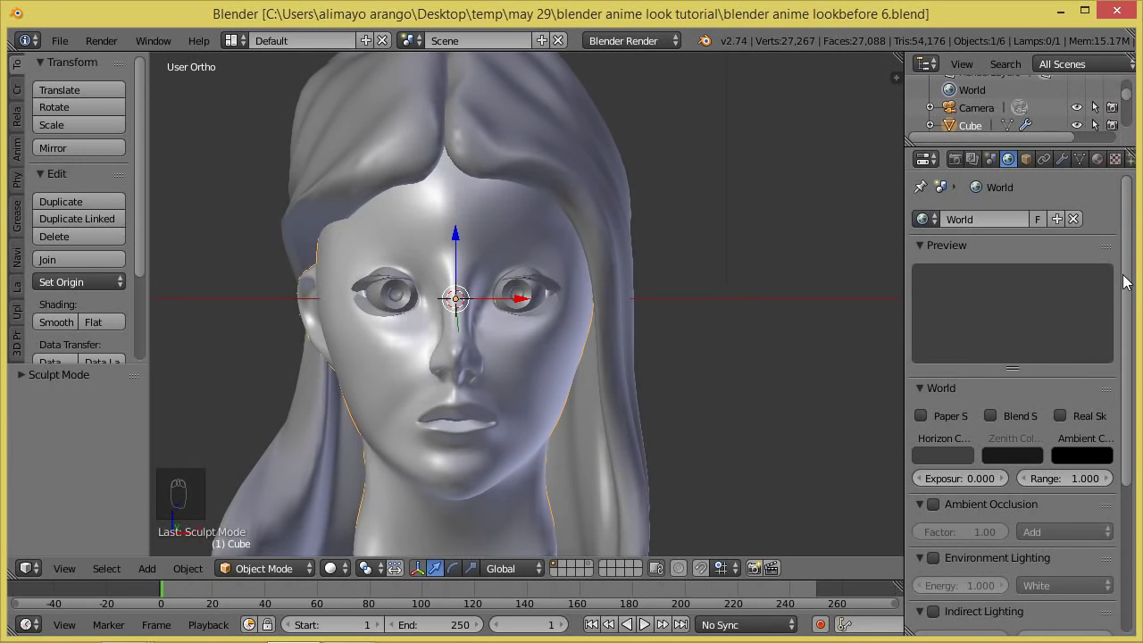
scroll(1125, 210, down, 1)
scroll(1126, 210, down, 1)
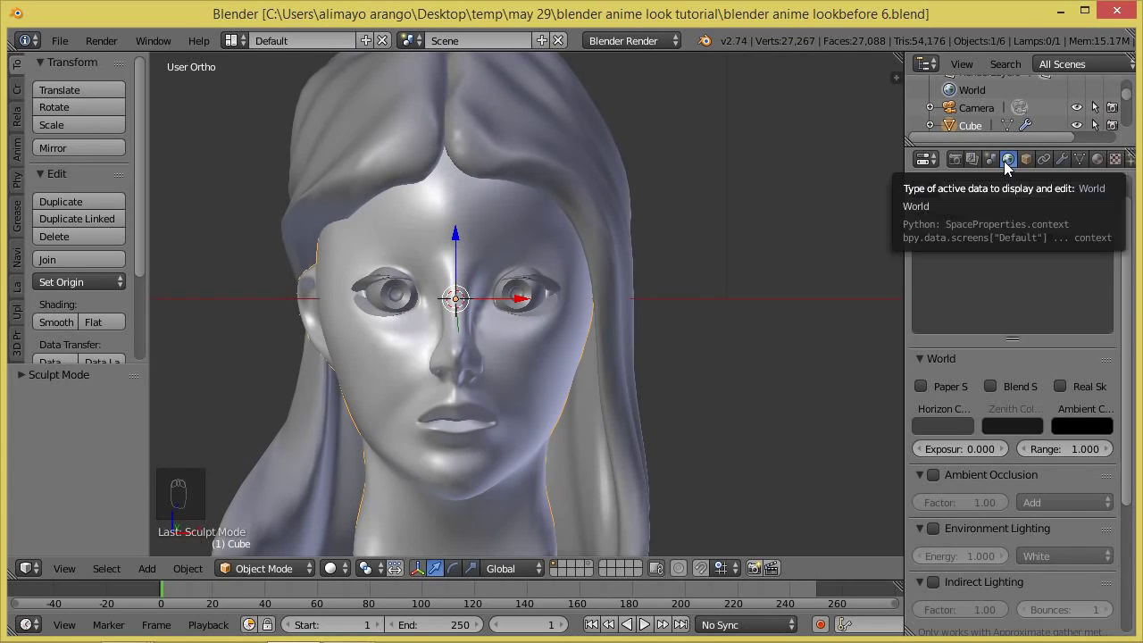
scroll(1125, 263, down, 5)
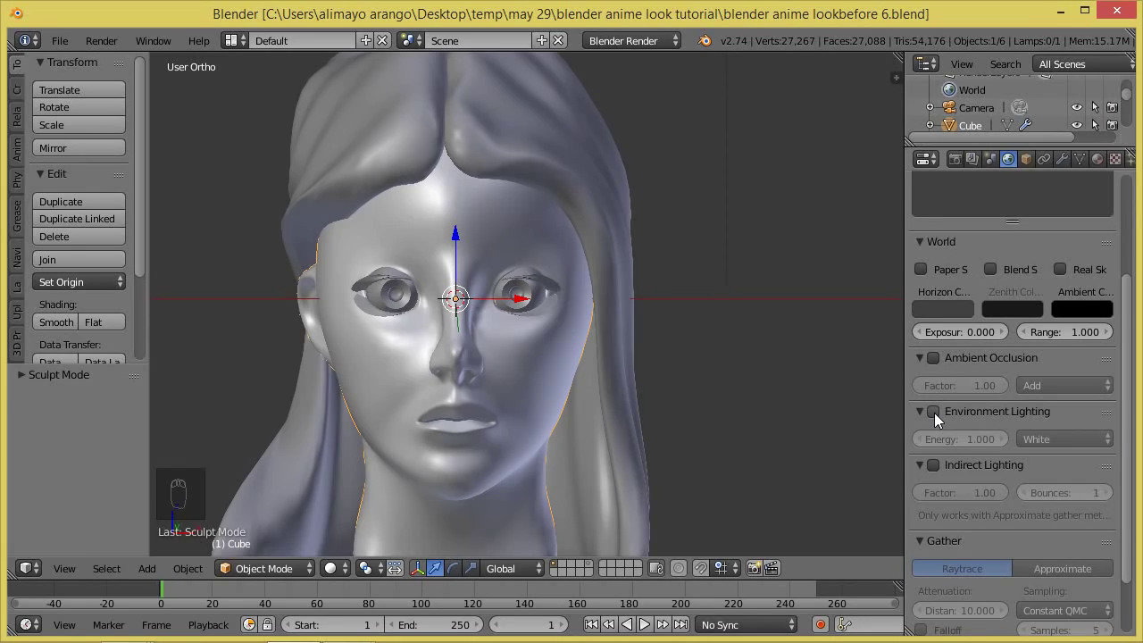
click(933, 413)
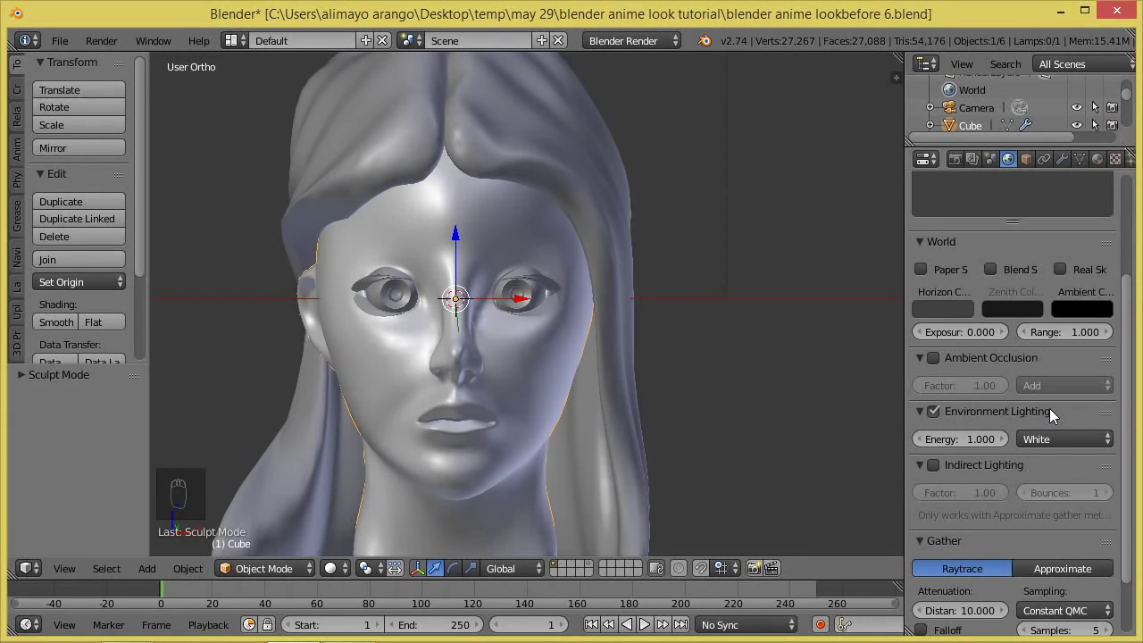
Step: Set the environment lighting energy to 0.25
click(975, 439)
key(BackSpace)
text(.25)
key(Return)
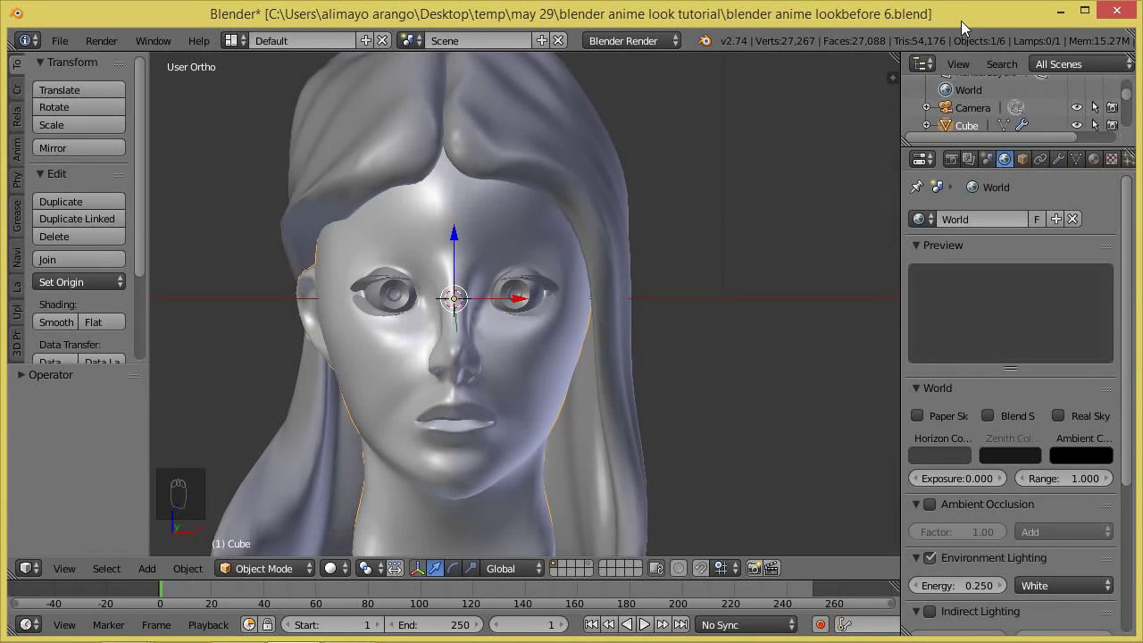
Step: Set the raytrace attenuation distance in the world's Gather settings to 0
drag(1128, 413, 1127, 549)
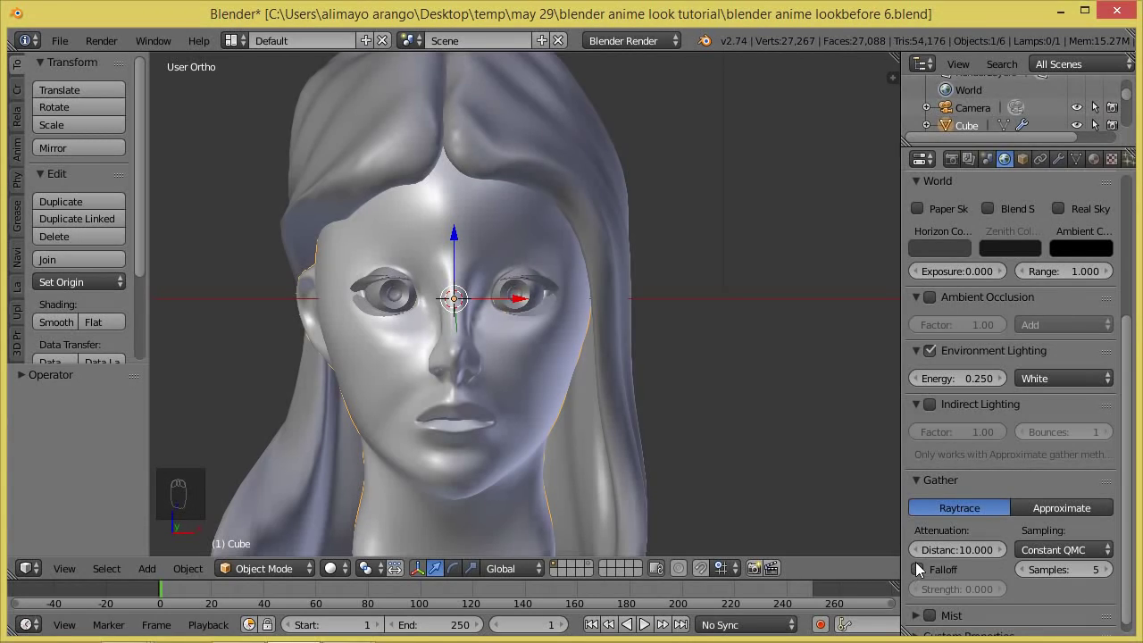
click(957, 549)
text(0)
key(Return)
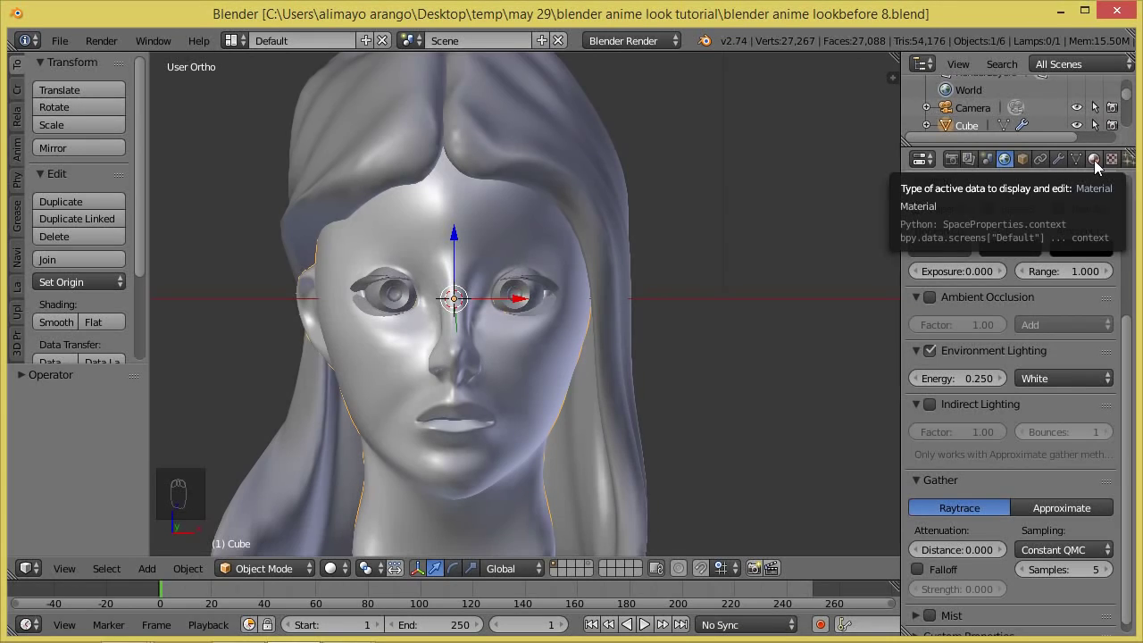
Step: Add a second material slot with a new material to the head, and save the file as blender anime lookbefore 9.blend
click(1093, 159)
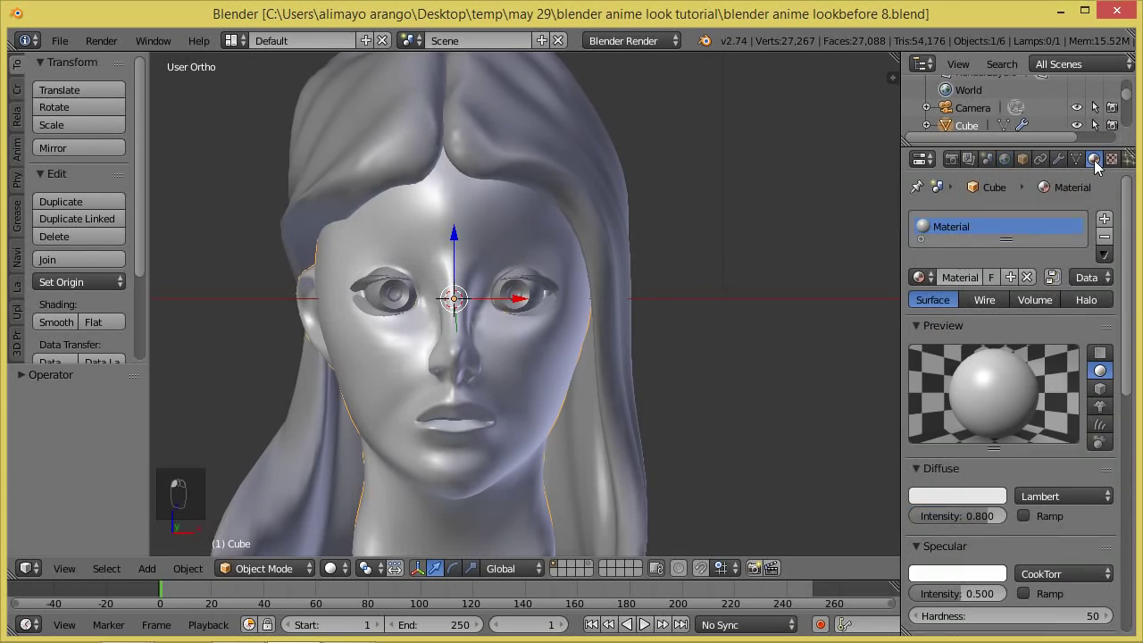
key(ctrl+z)
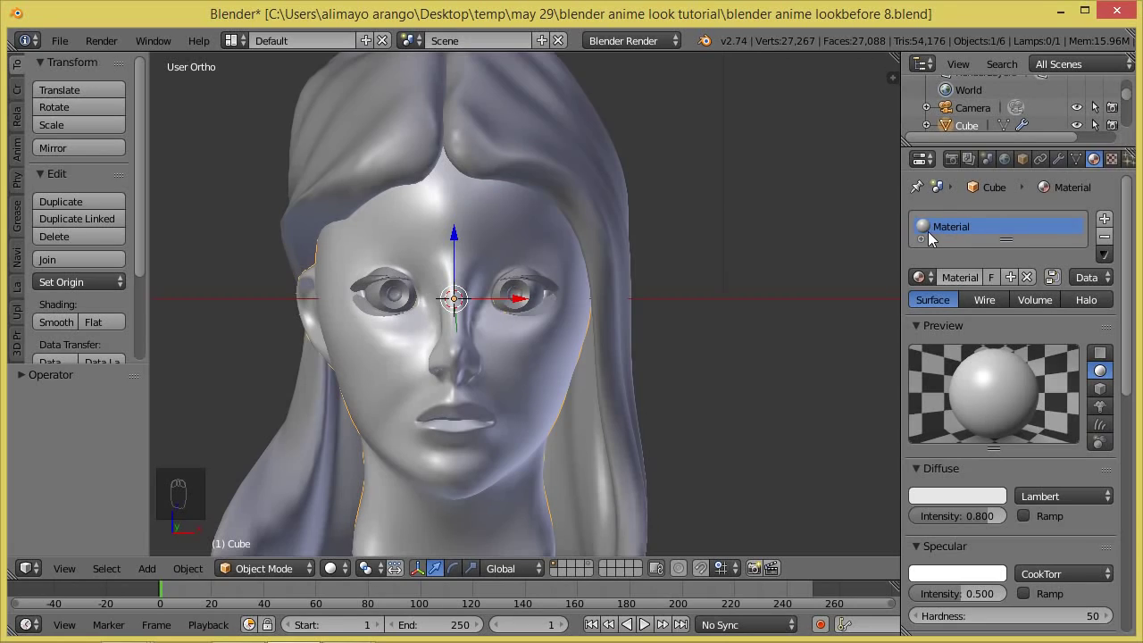
click(1104, 219)
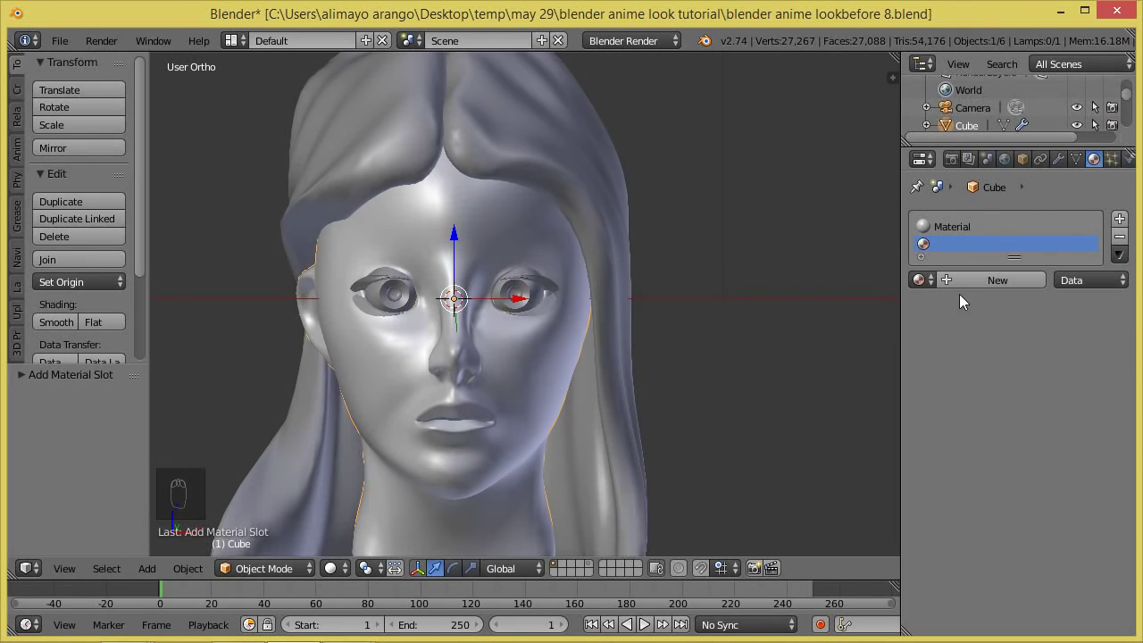
click(980, 279)
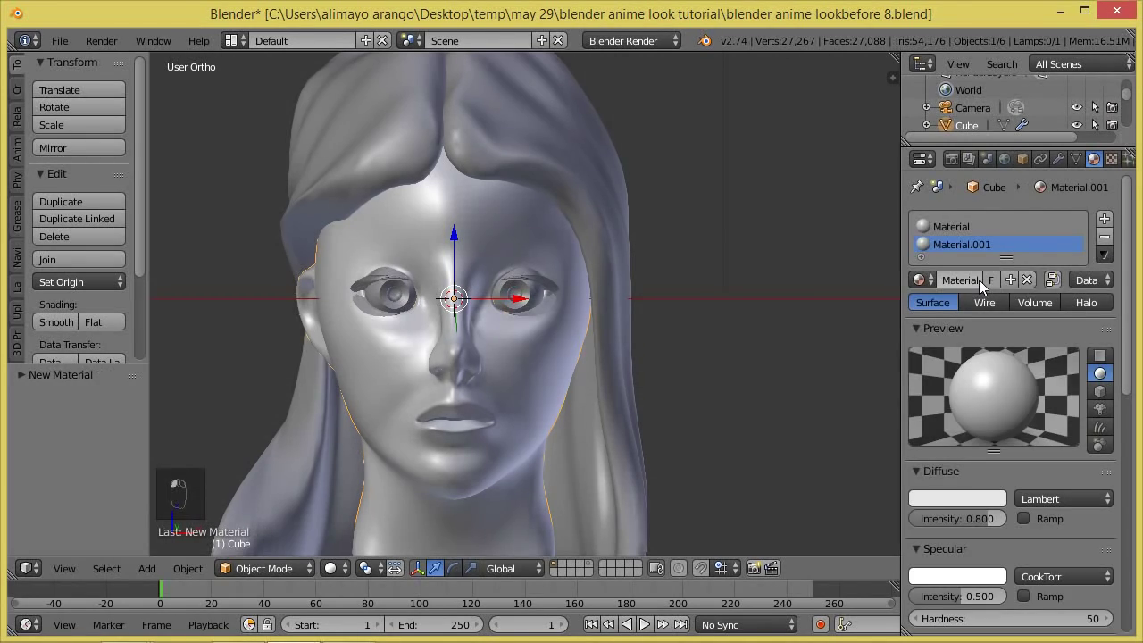
key(ctrl+alt+s)
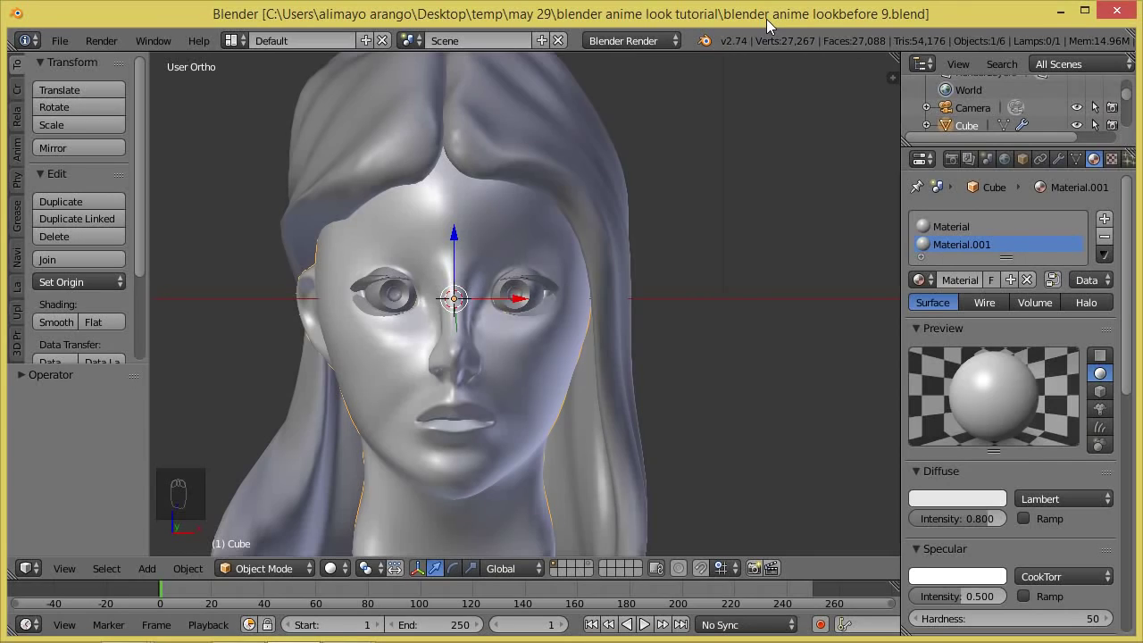
Step: Give the new material a light tan skin diffuse color and save the file as blender anime lookbefore 10.blend
click(960, 501)
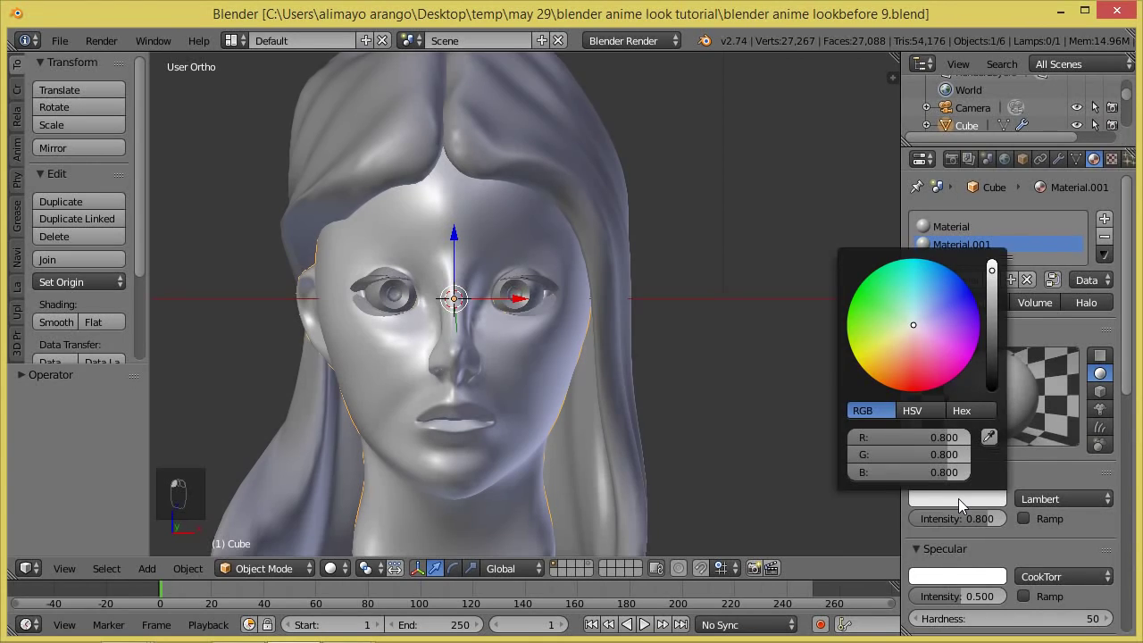
drag(911, 325, 902, 337)
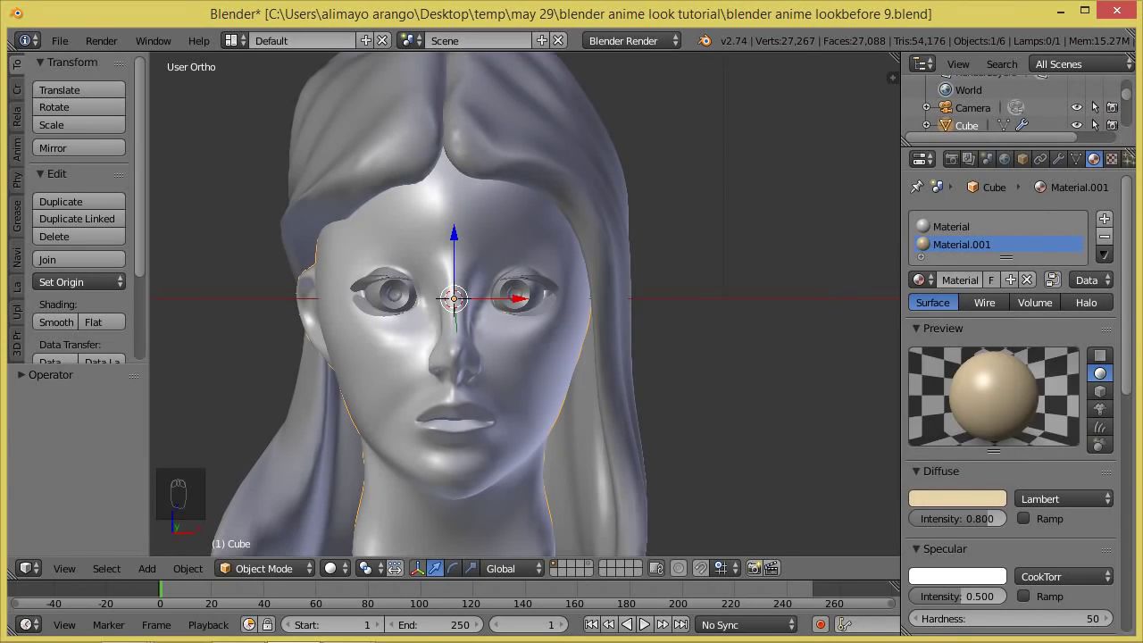
key(ctrl+alt+s)
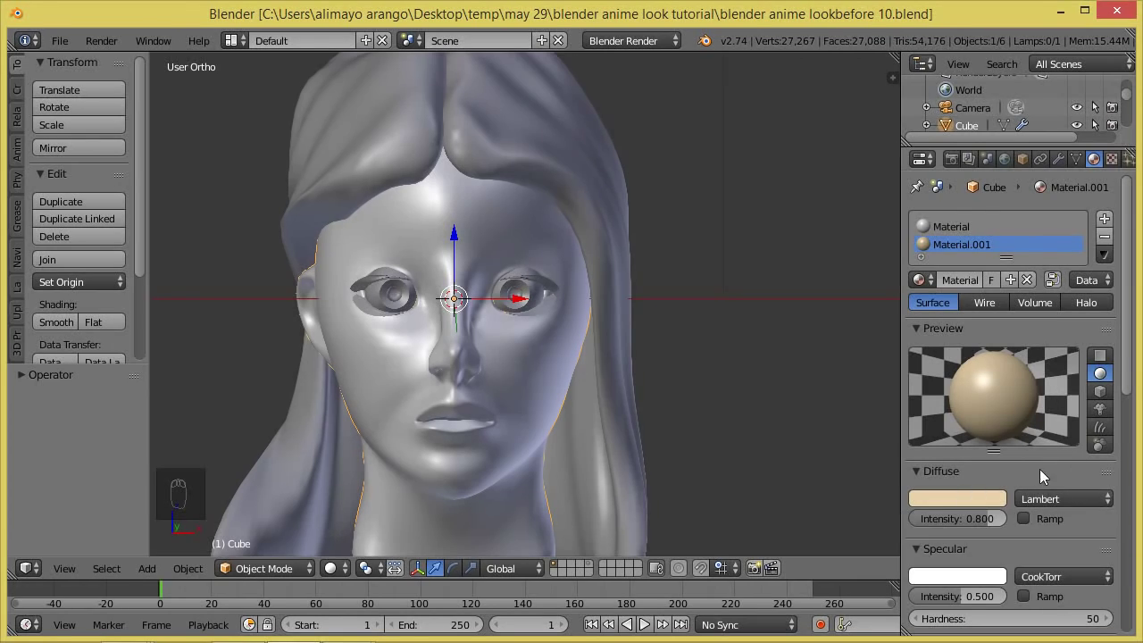
Step: Switch the skin material's diffuse shader to Toon with a size of 1.100, and save as blender anime lookbefore 11.blend
click(1107, 505)
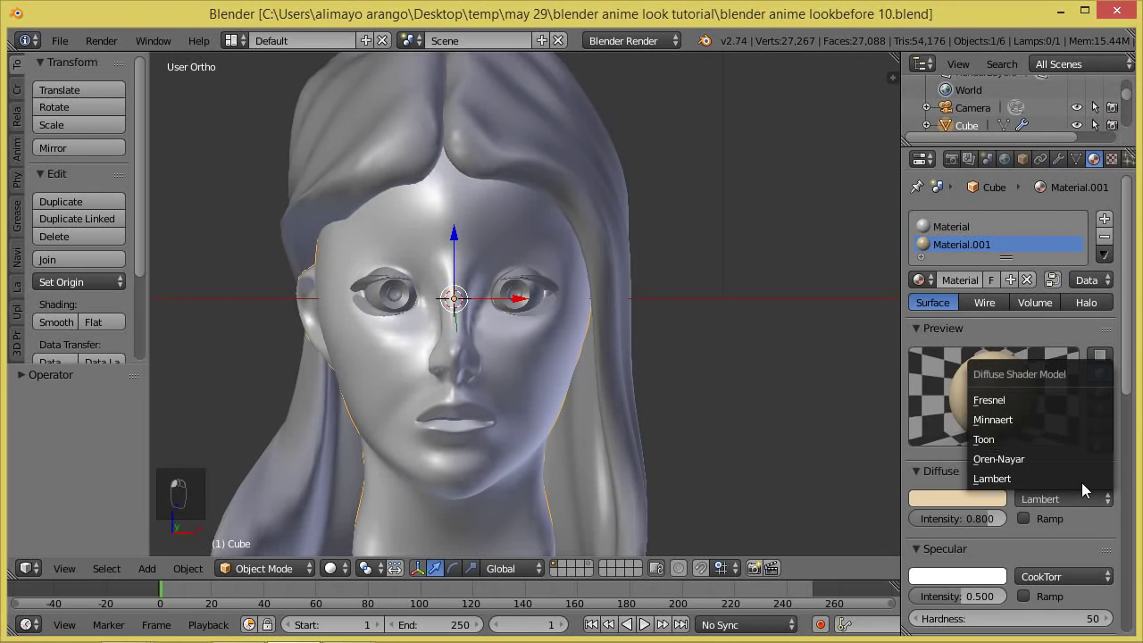
click(1037, 439)
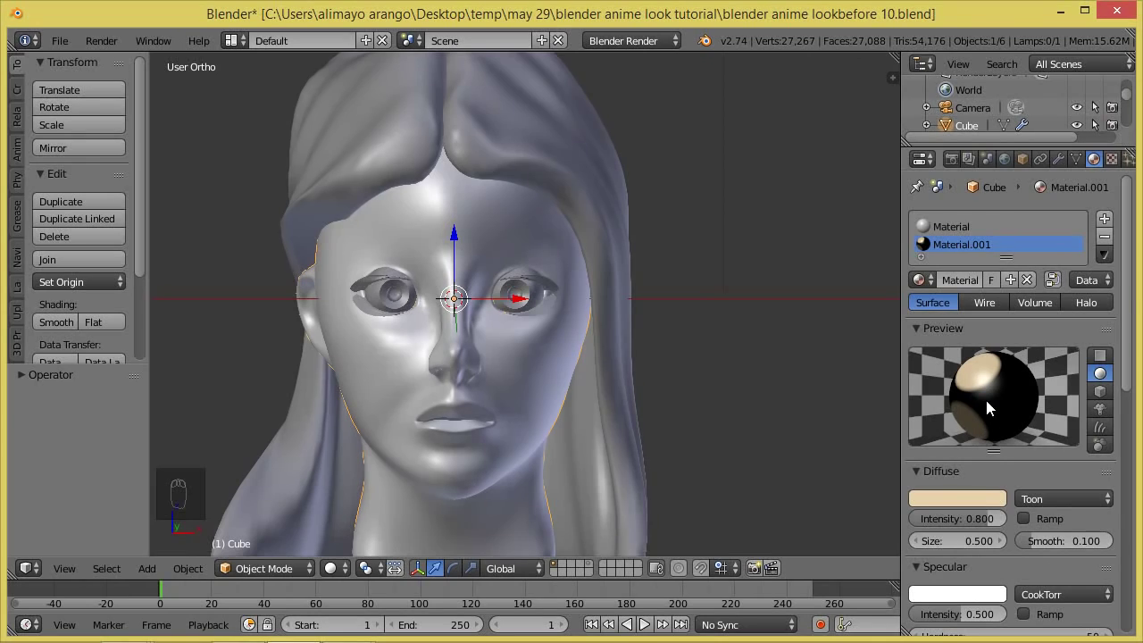
mouse_move(934, 544)
mouse_down()
mouse_move(949, 538)
mouse_move(932, 546)
mouse_up()
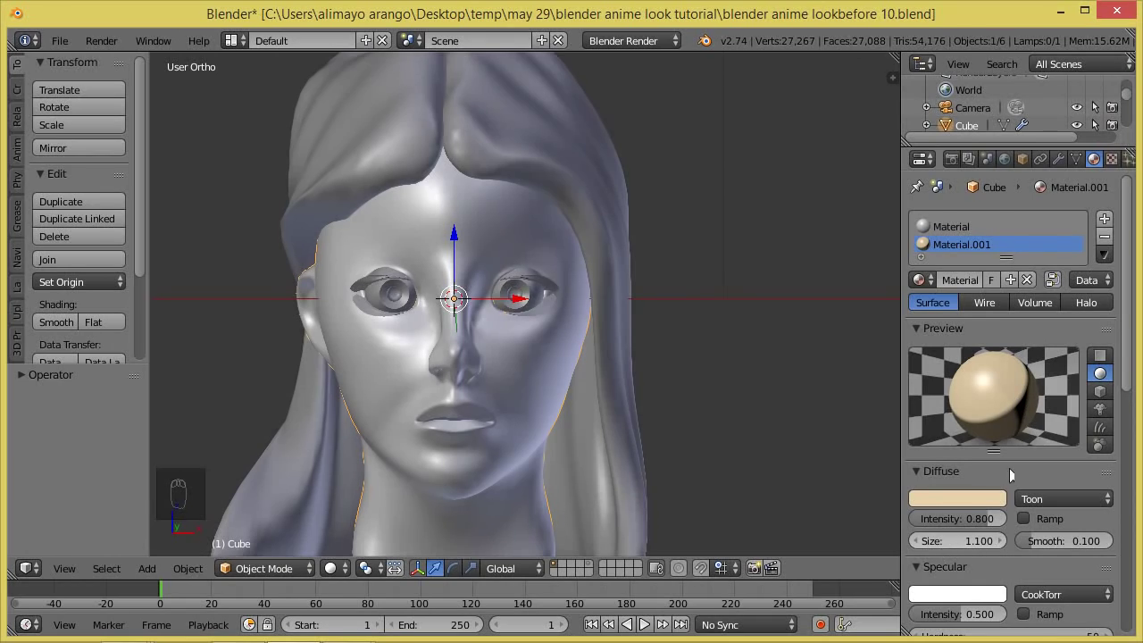
key(ctrl+alt+s)
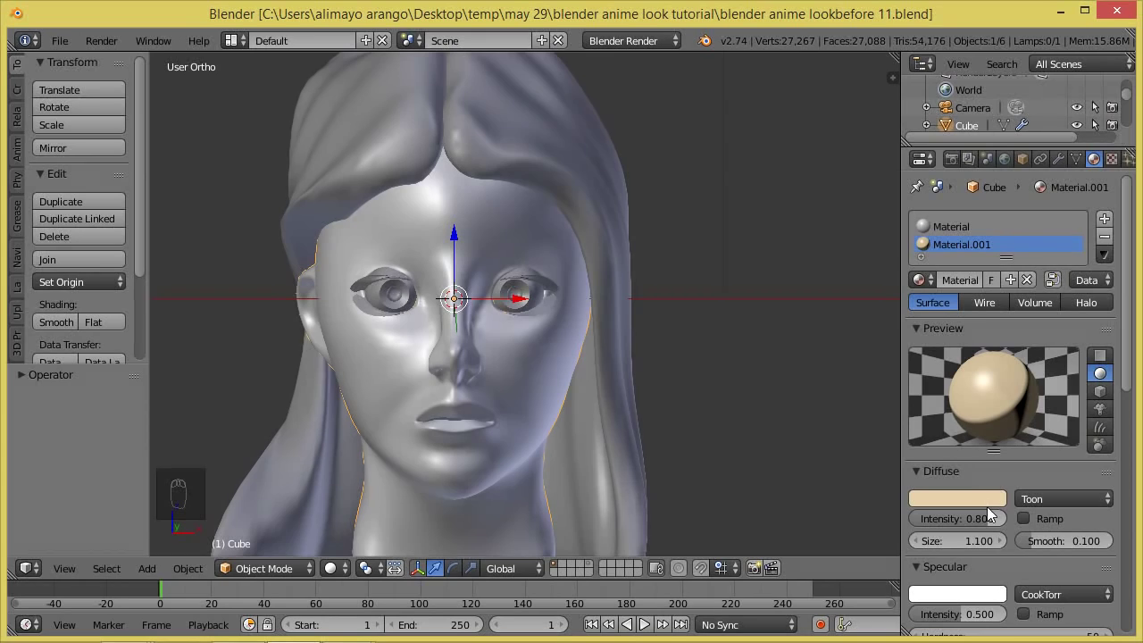
Step: Set the skin material's diffuse intensity to 1.000, save as blender anime lookbefore 12.blend, and set the specular intensity to 0
drag(985, 527, 1064, 513)
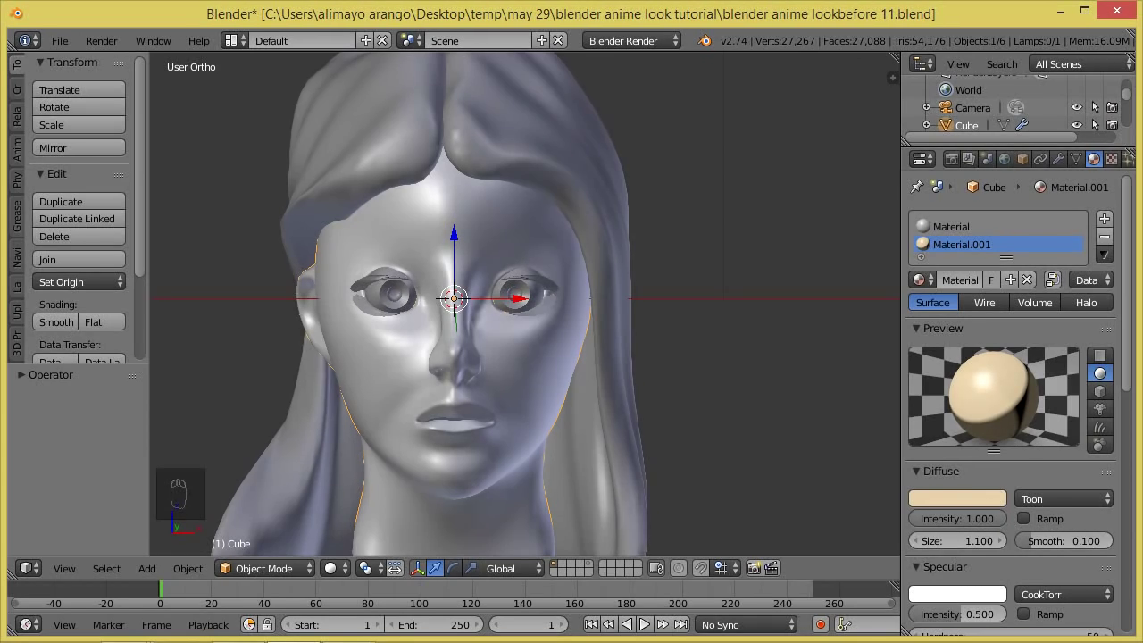
key(ctrl+alt+s)
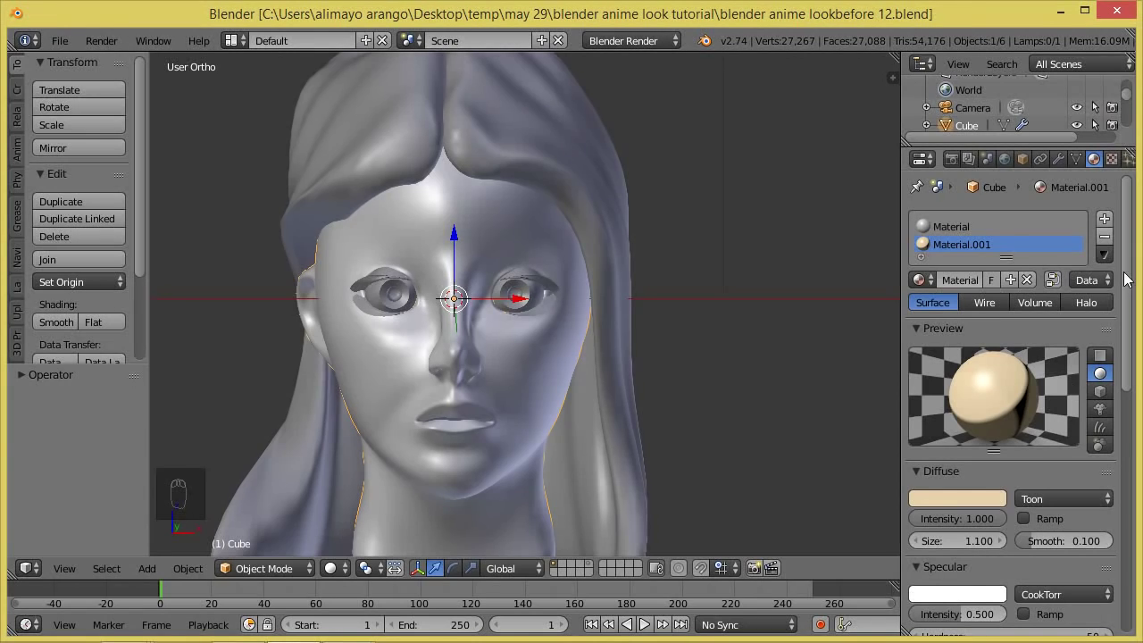
scroll(1107, 357, down, 5)
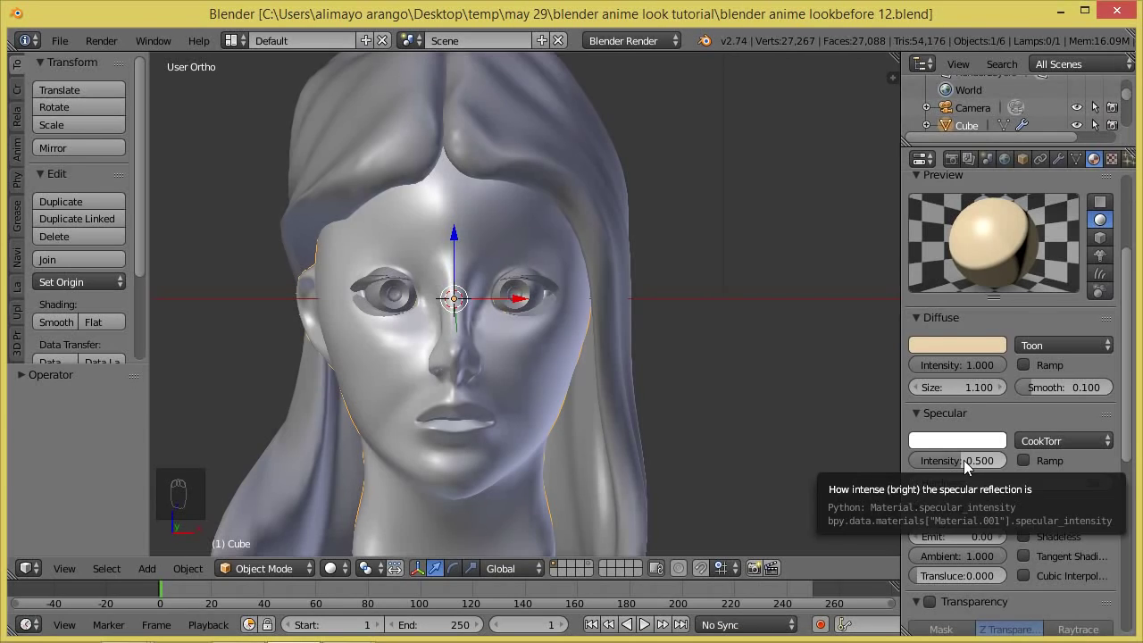
drag(961, 460, 784, 478)
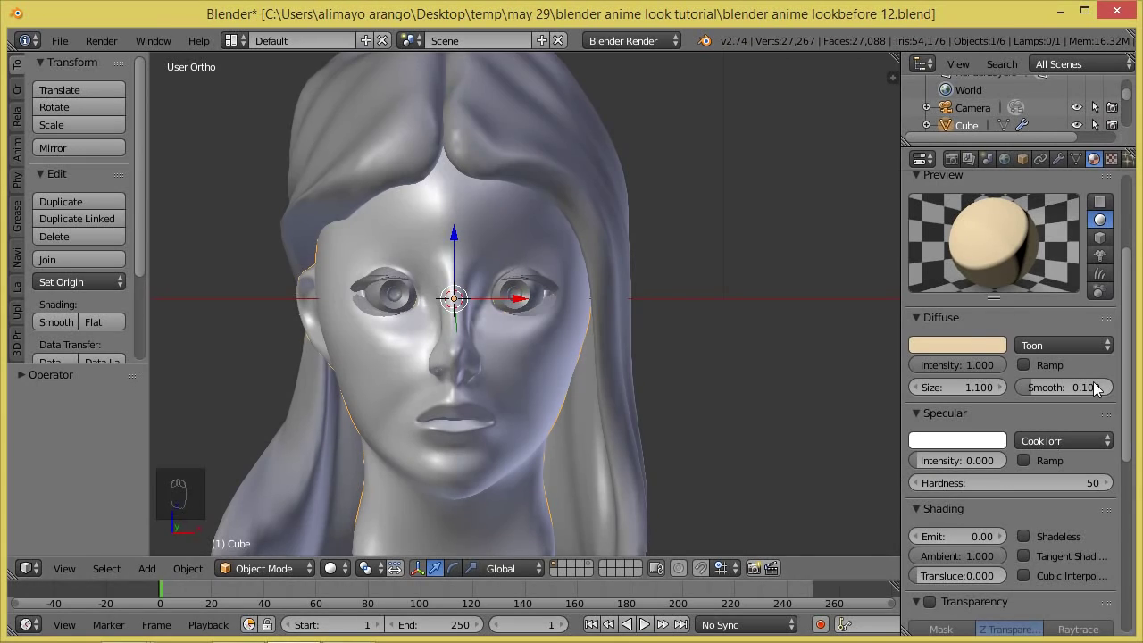
Step: Enable Full Oversampling in the skin material's options and widen the properties editor further
scroll(1125, 327, down, 3)
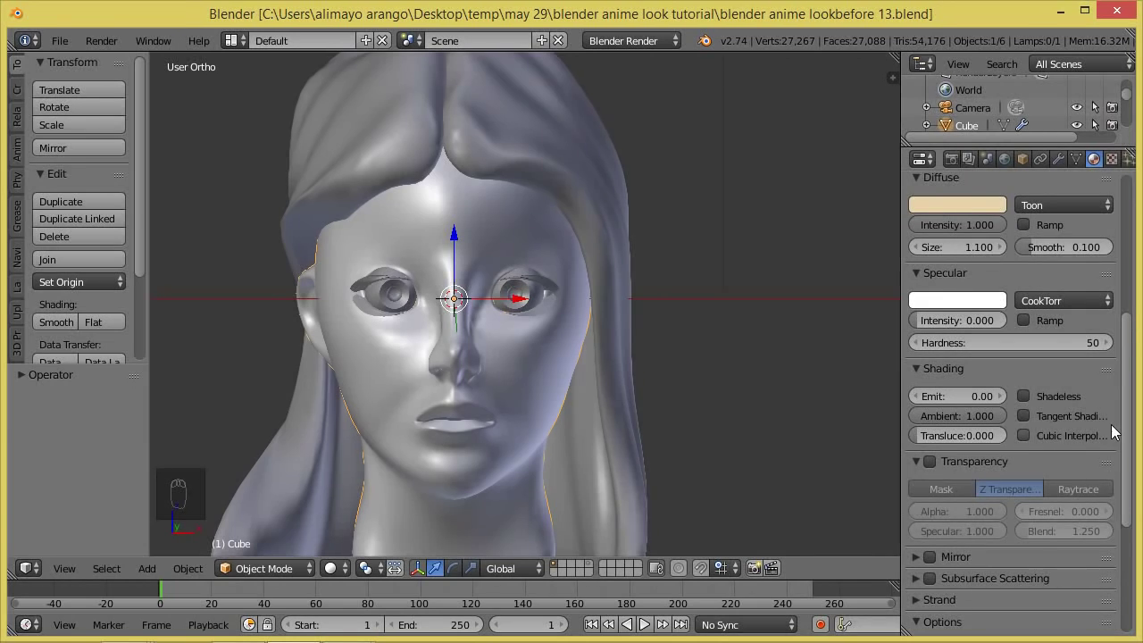
scroll(1127, 372, down, 1)
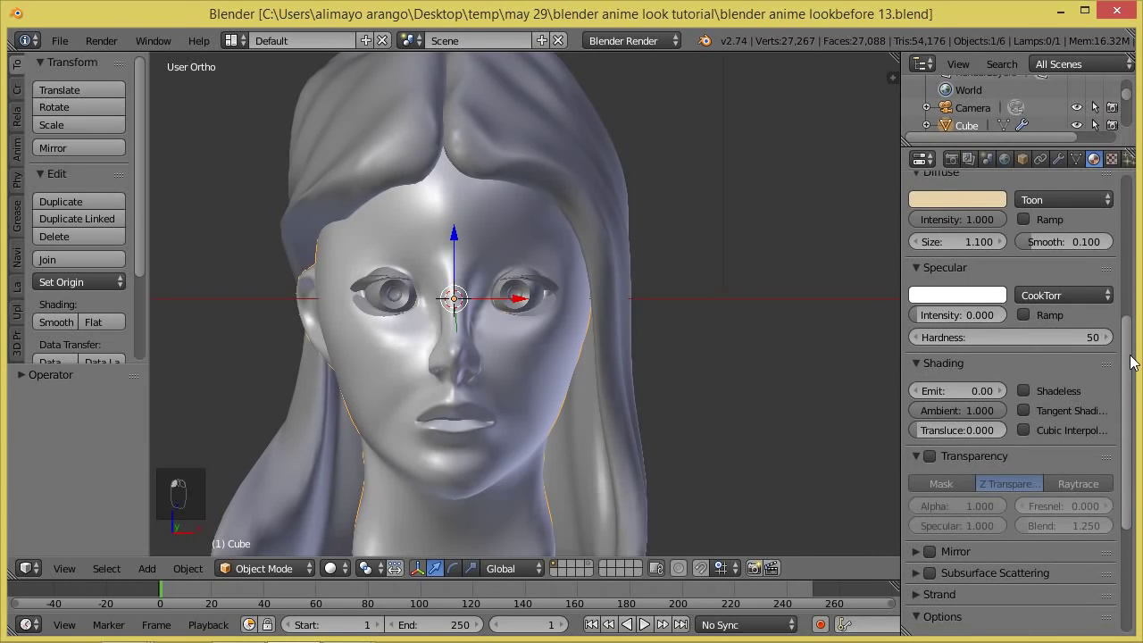
scroll(1128, 371, down, 5)
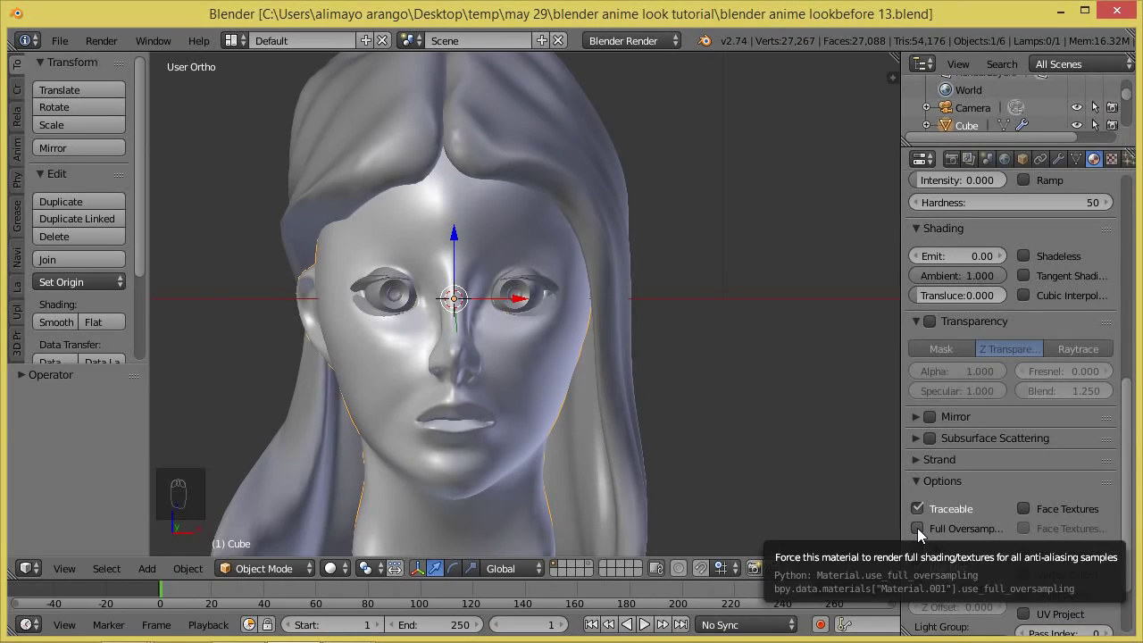
click(917, 528)
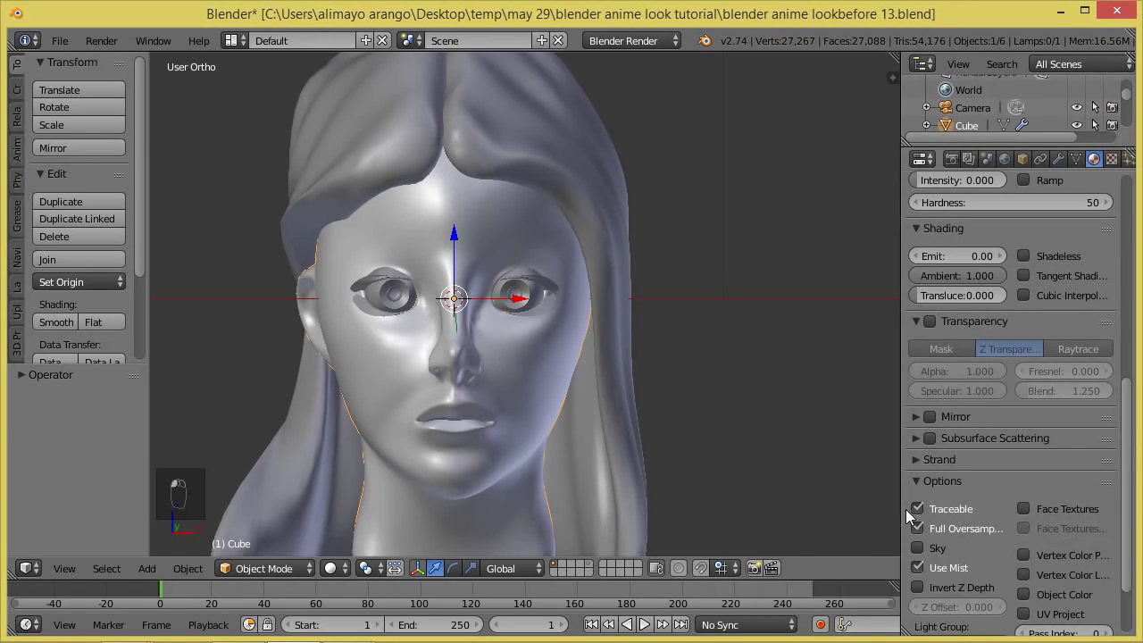
drag(902, 510, 866, 509)
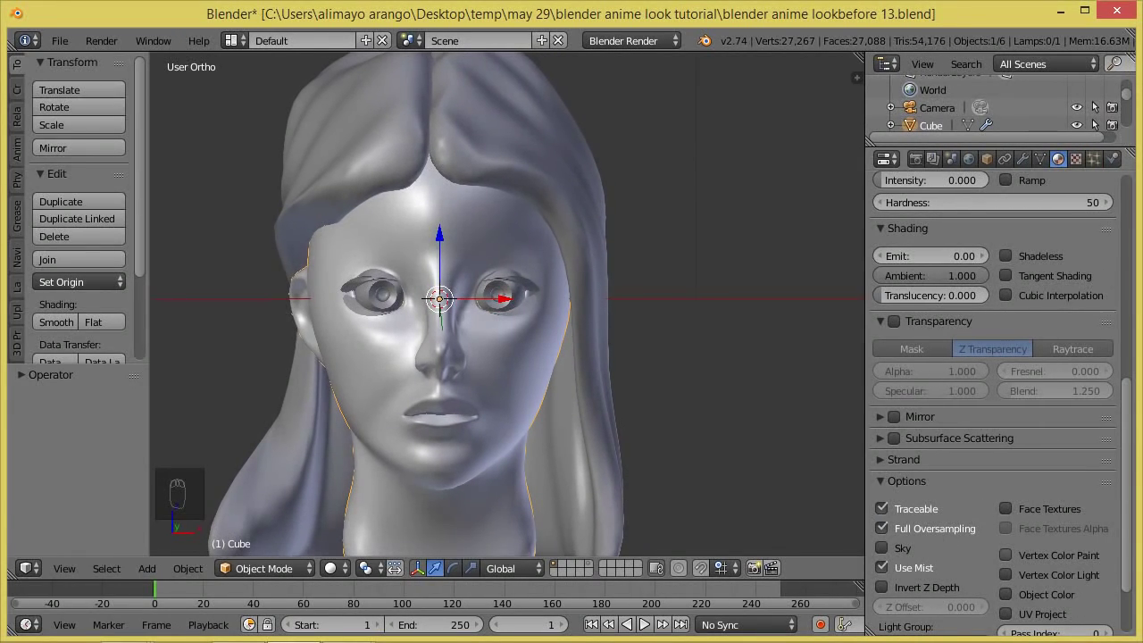
scroll(993, 240, up, 1)
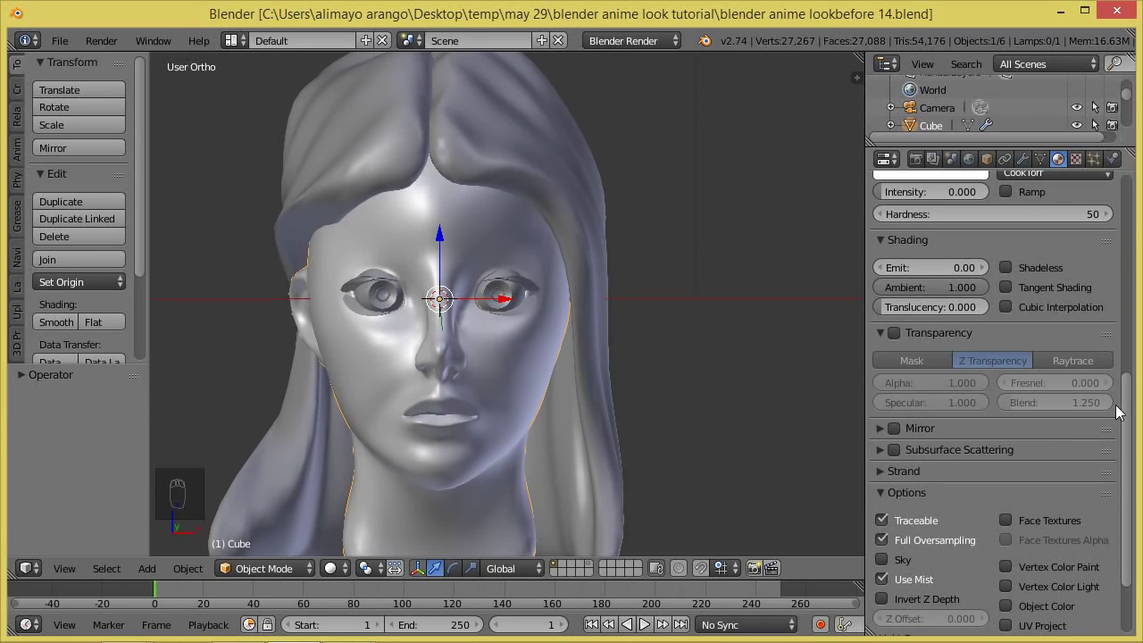
Step: Set the skin material's Pass Index to 5
drag(1130, 402, 1128, 458)
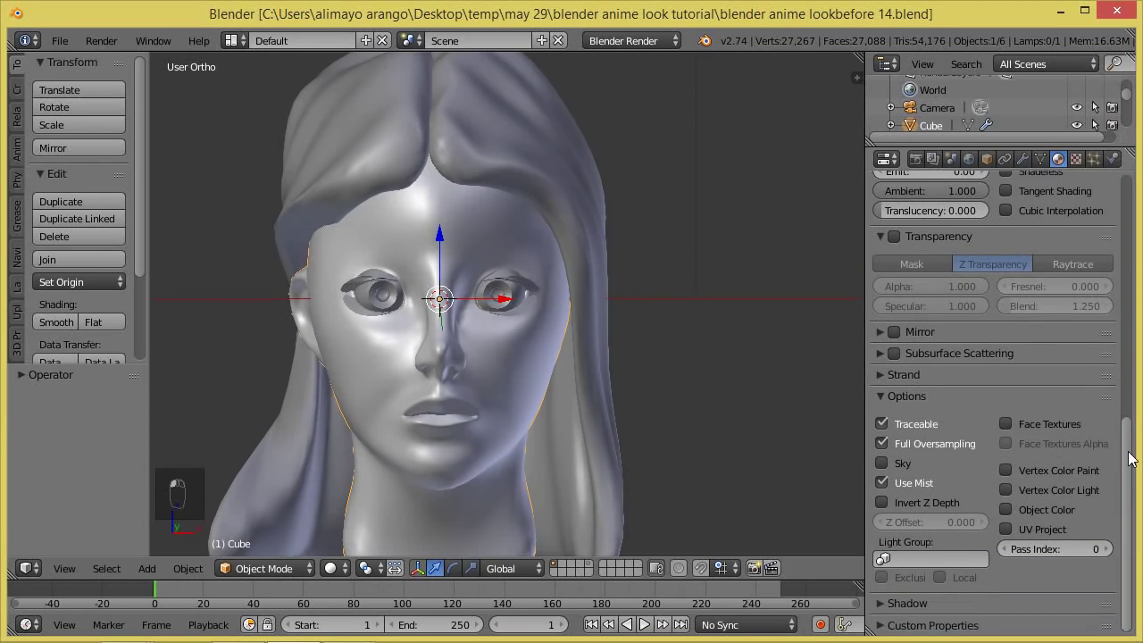
click(1106, 549)
click(1106, 549)
click(1106, 549)
click(1106, 549)
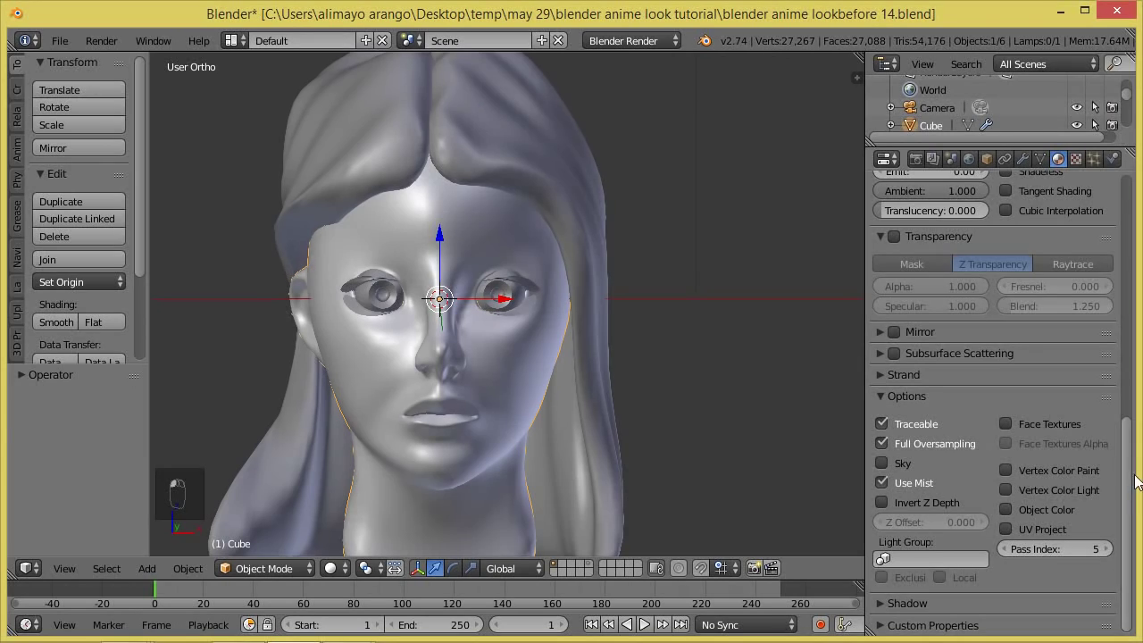
Step: In the skin material's shadow settings, enable Receive Transparent, turn off Auto Ray Bias, and save as blender anime lookbefore 16.blend
click(890, 606)
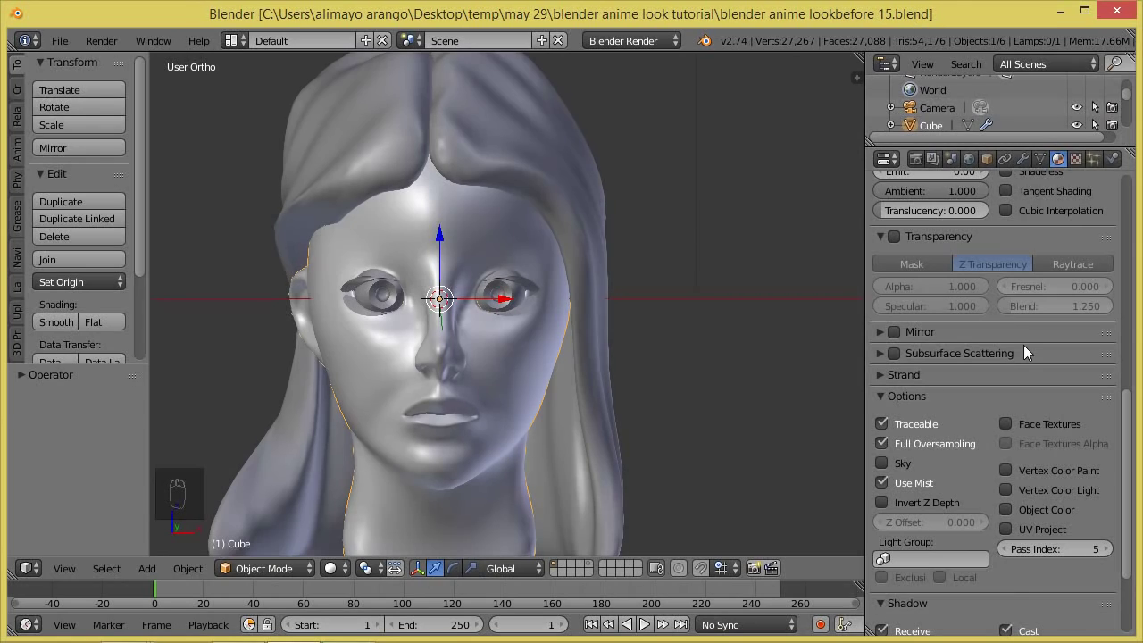
scroll(1125, 429, down, 4)
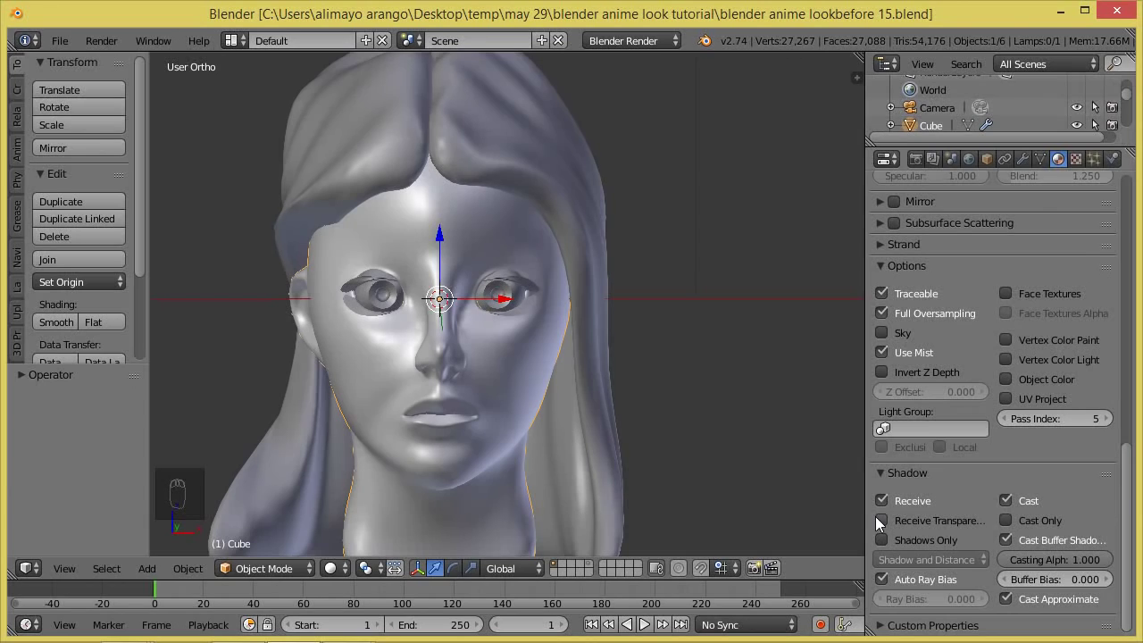
click(881, 520)
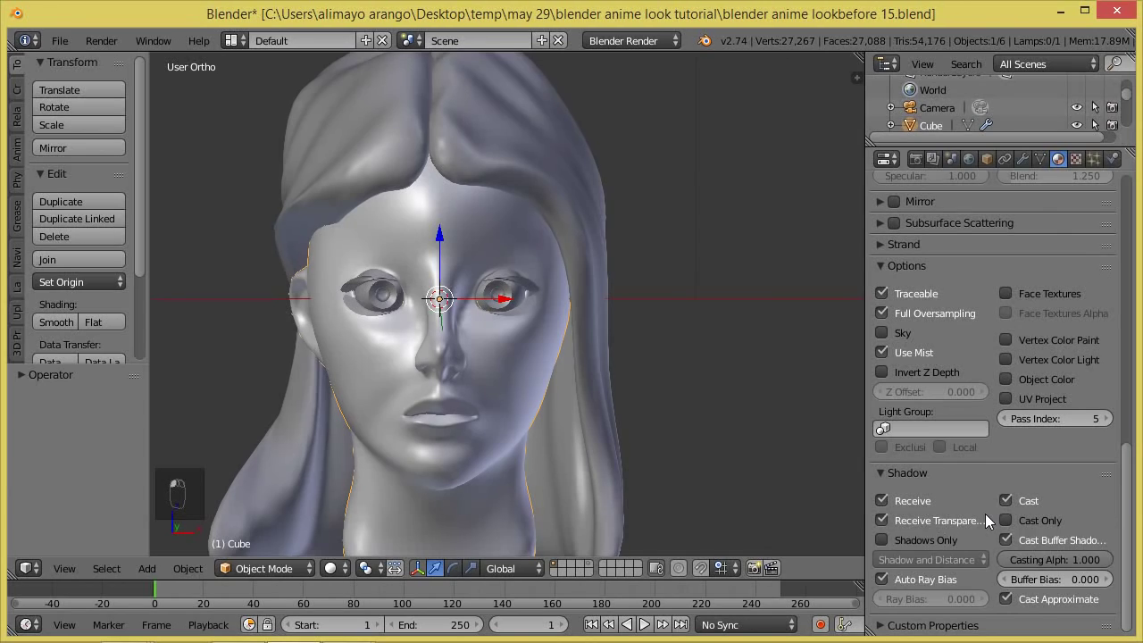
drag(874, 559, 795, 559)
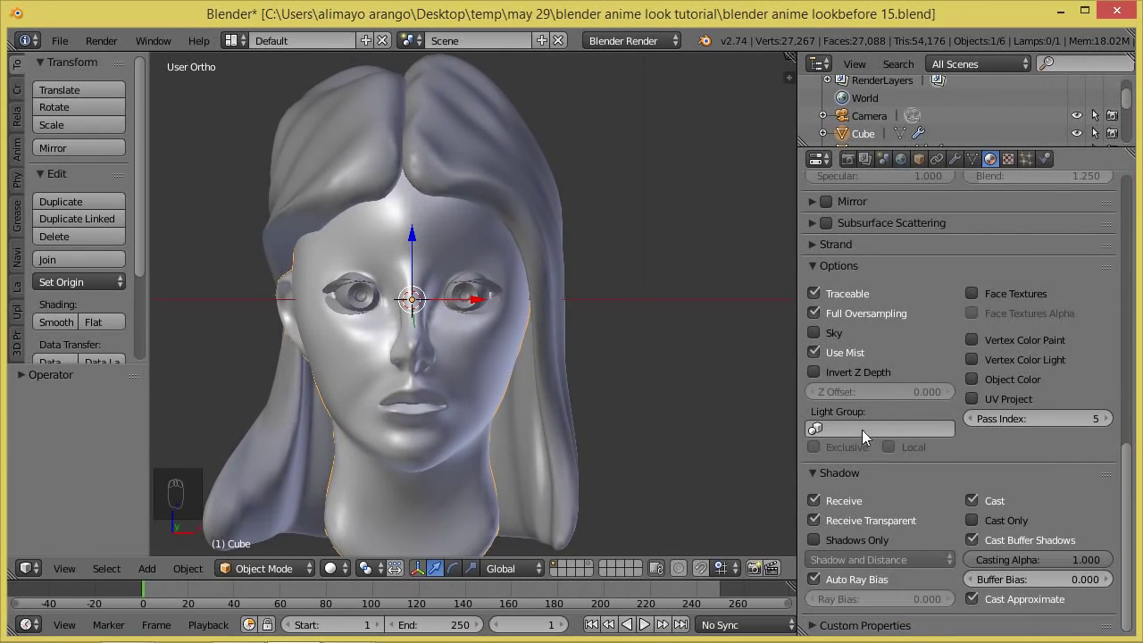
click(813, 580)
key(ctrl+alt+s)
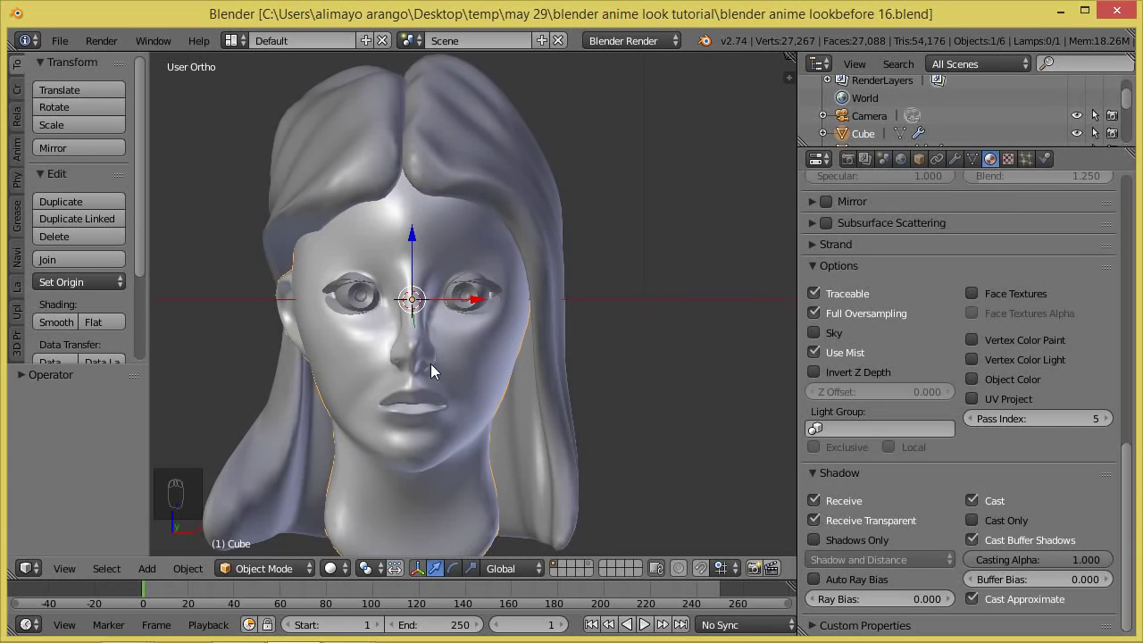
Step: Assign Material.001 to all faces of the face mesh in Edit Mode, save as blender anime lookbefore 17.blend, and return to Object Mode
click(300, 569)
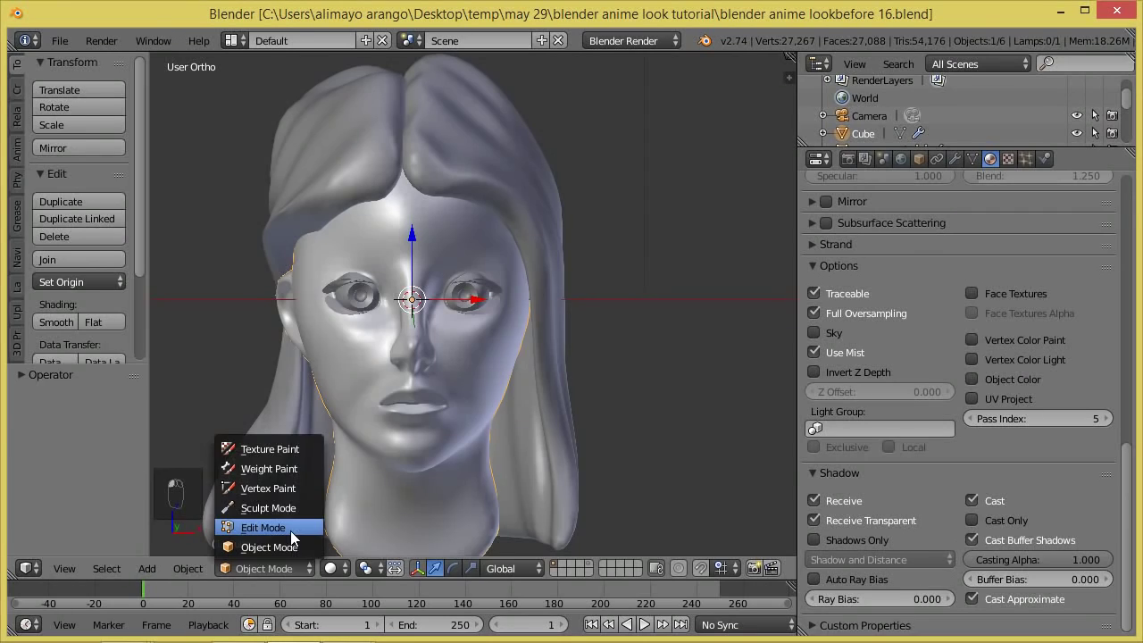
click(290, 531)
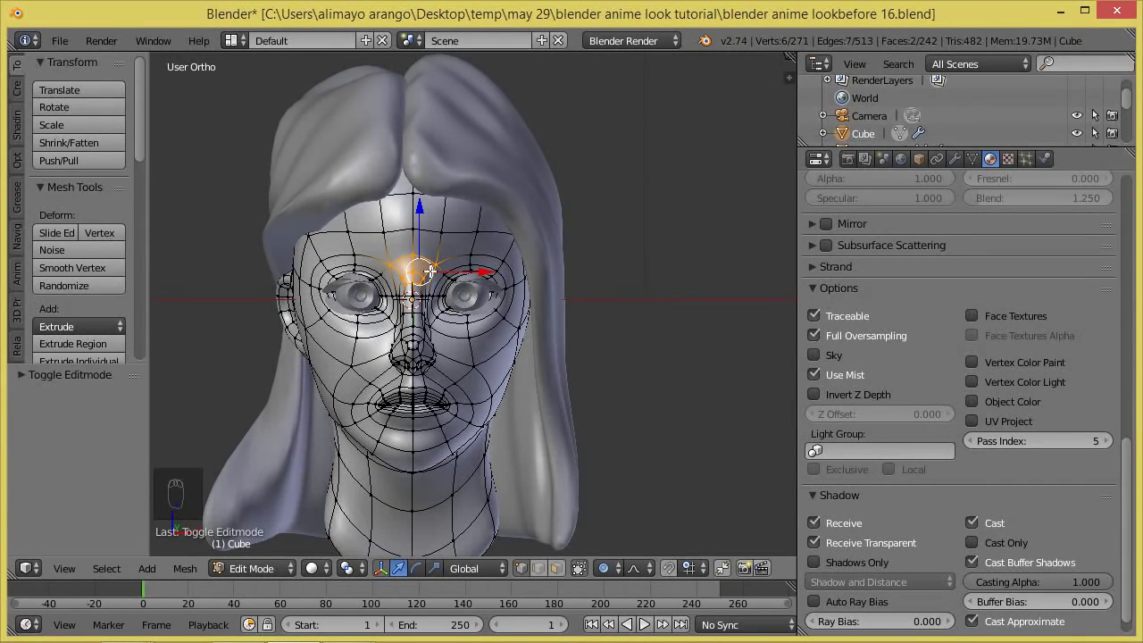
key(a)
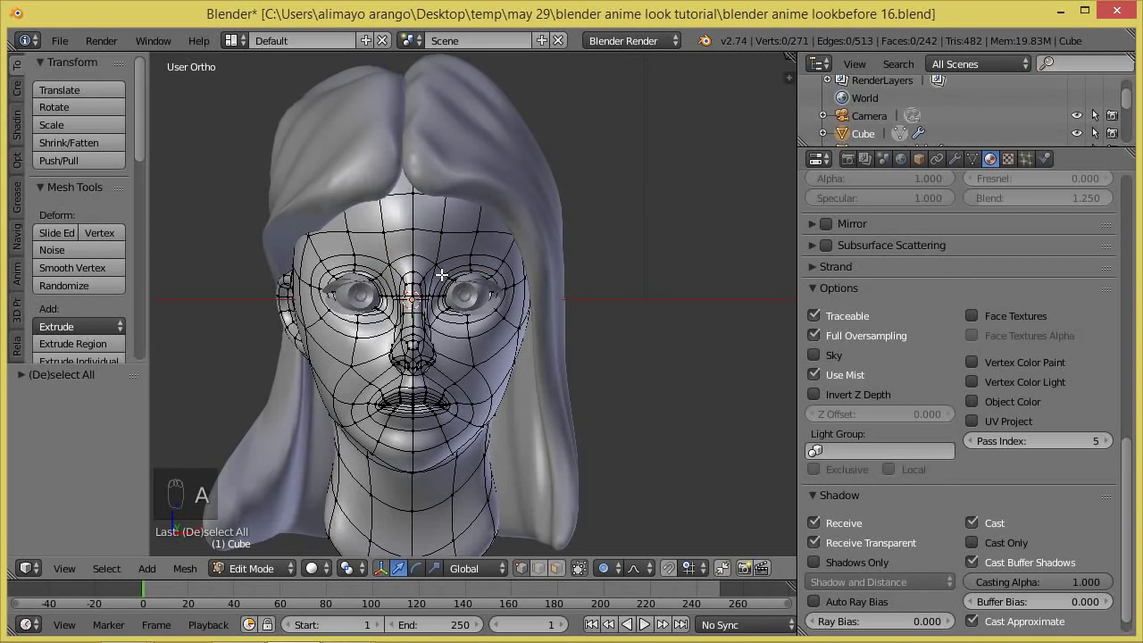
key(a)
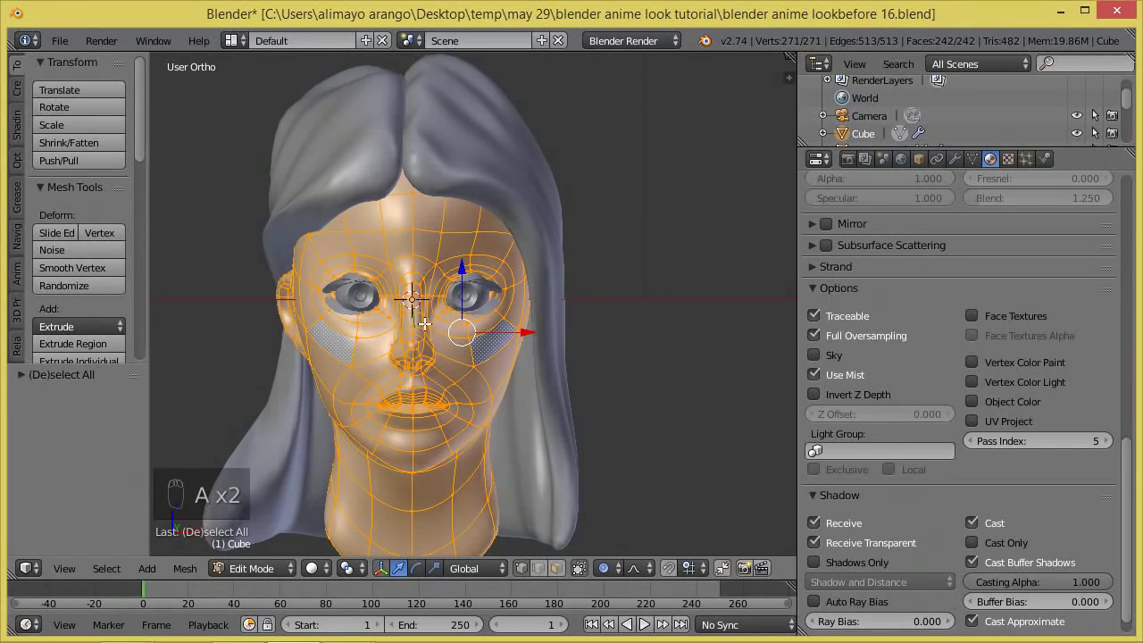
drag(1127, 455, 1120, 204)
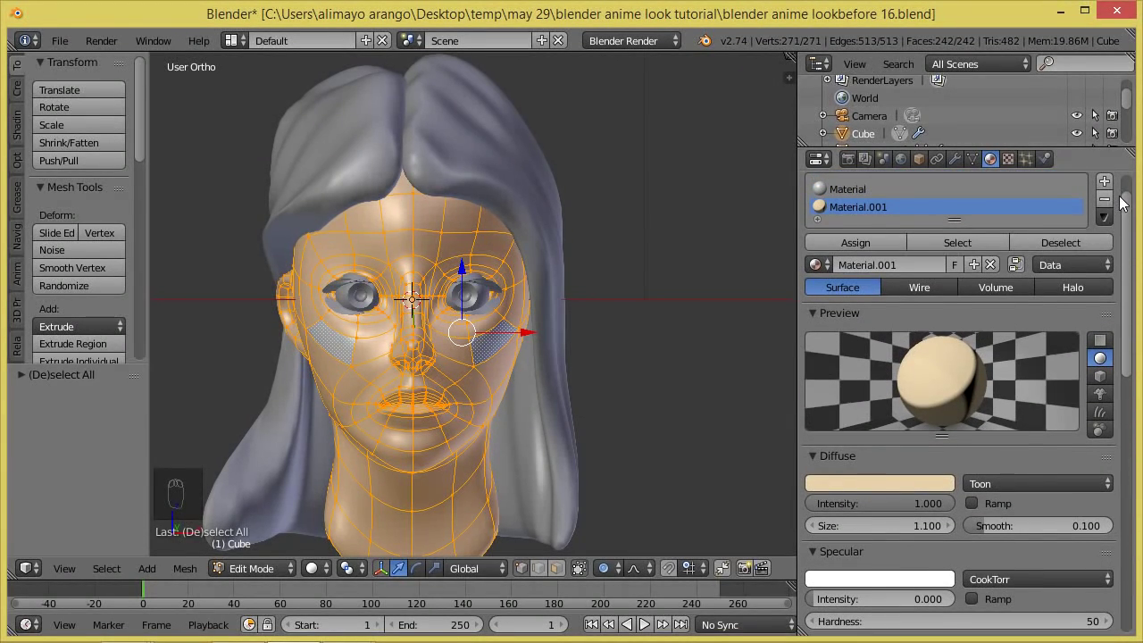
click(854, 243)
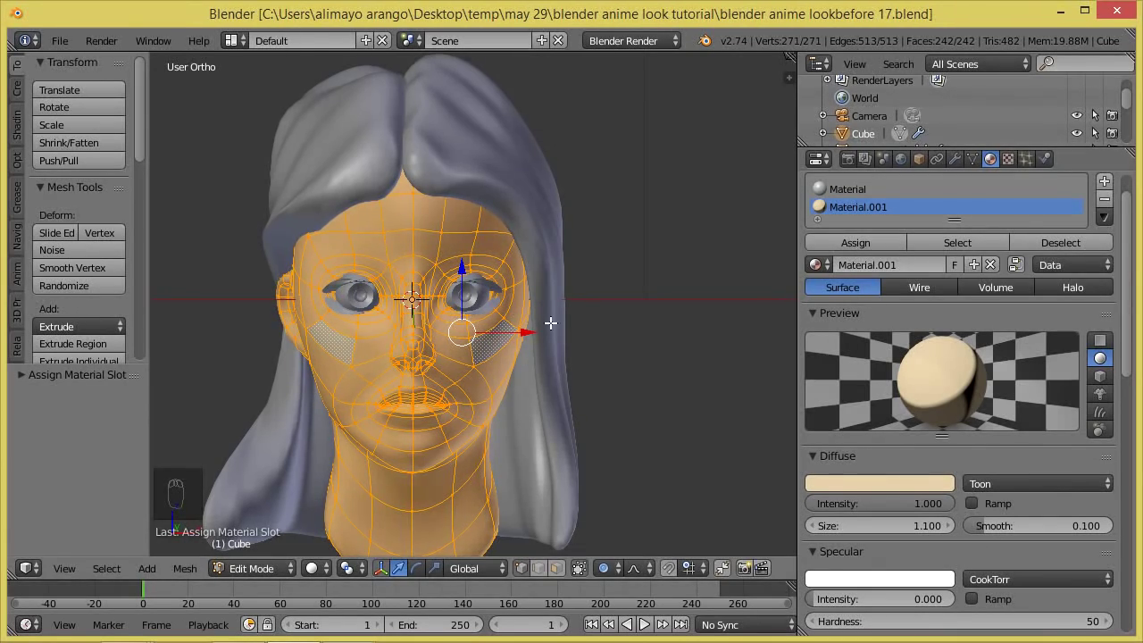
click(249, 570)
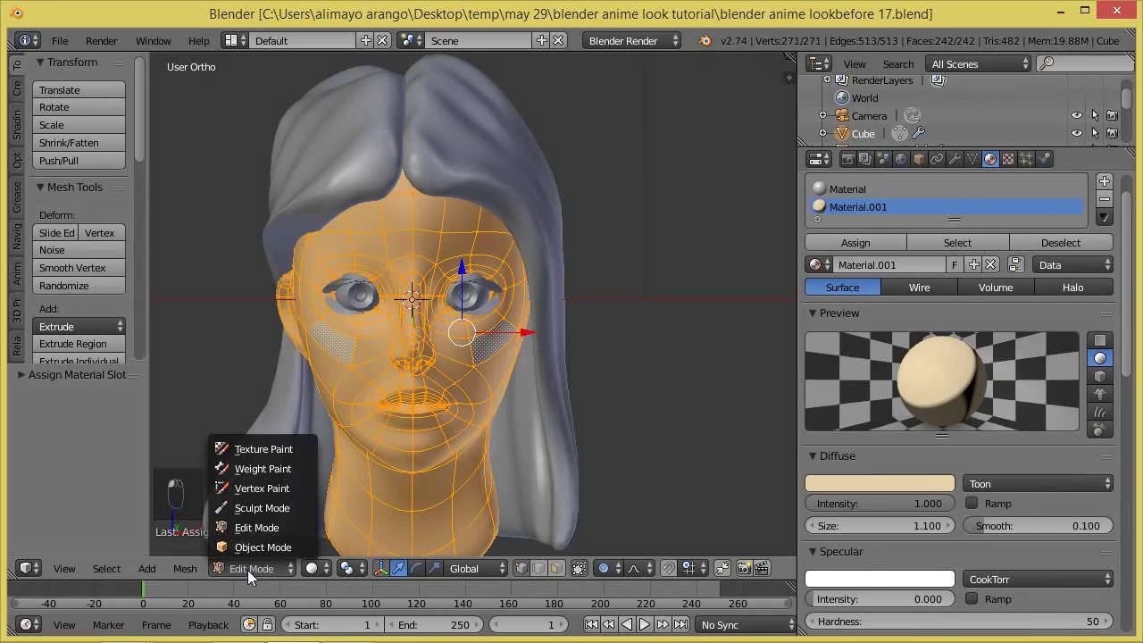
click(252, 549)
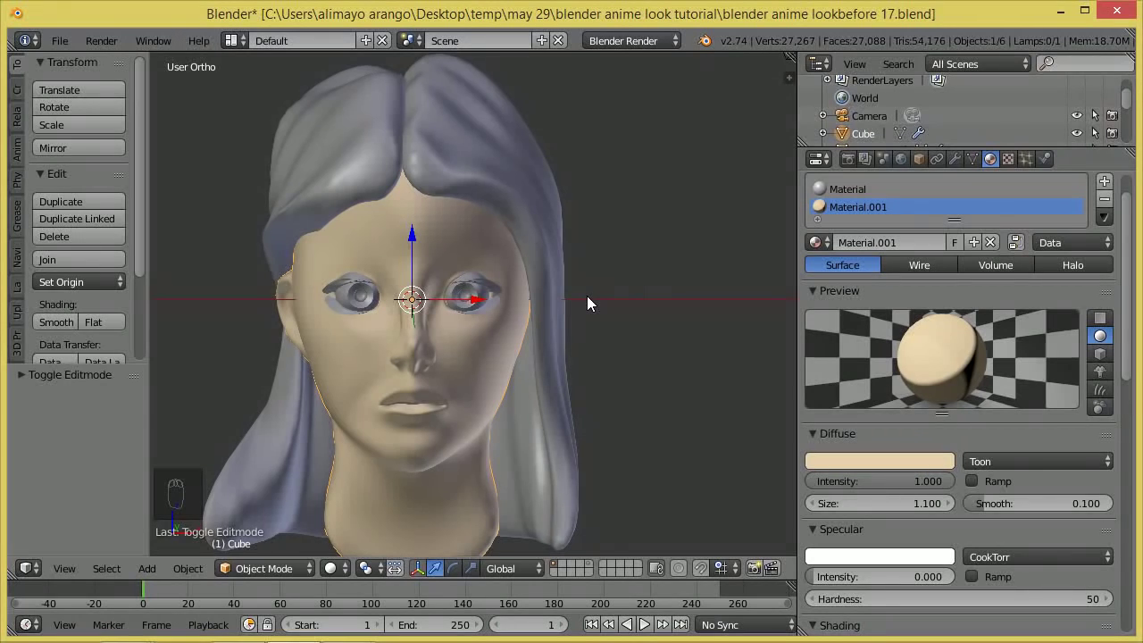
Step: Set the 3D view to rendered shading, narrow the properties editor, and split the 3D view into two side-by-side viewports
key(shift+z)
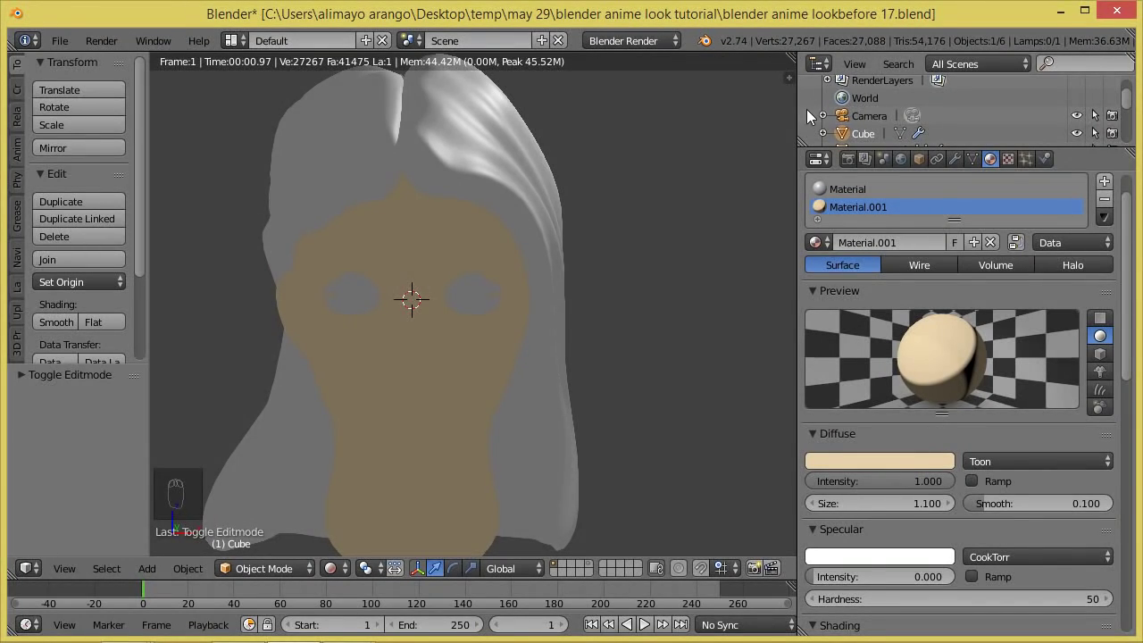
drag(796, 116, 957, 133)
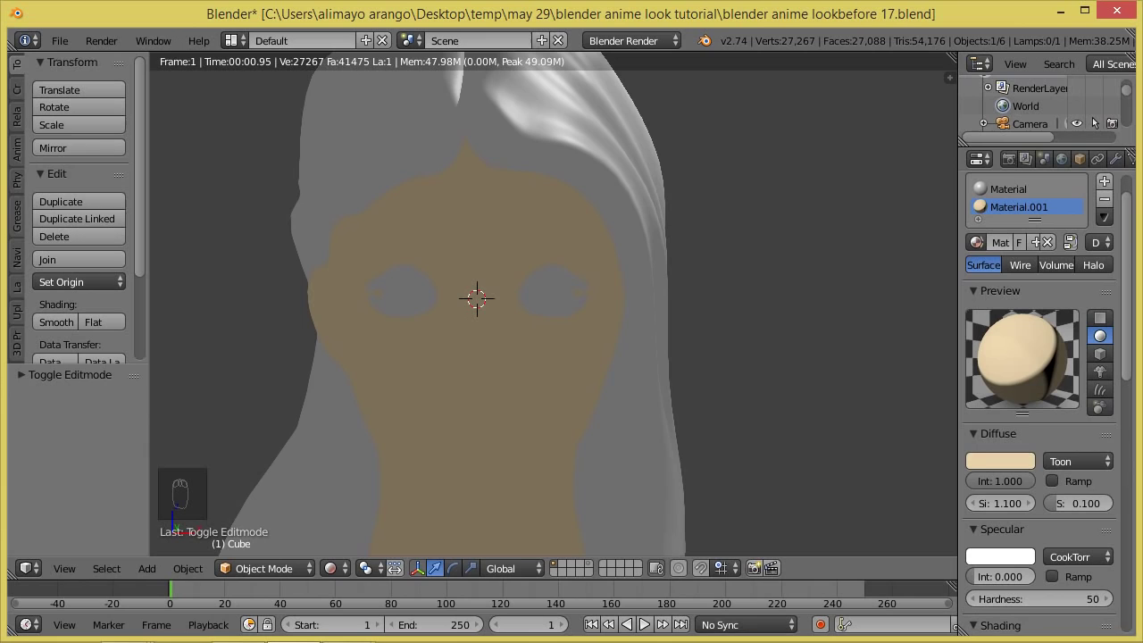
drag(947, 61, 493, 268)
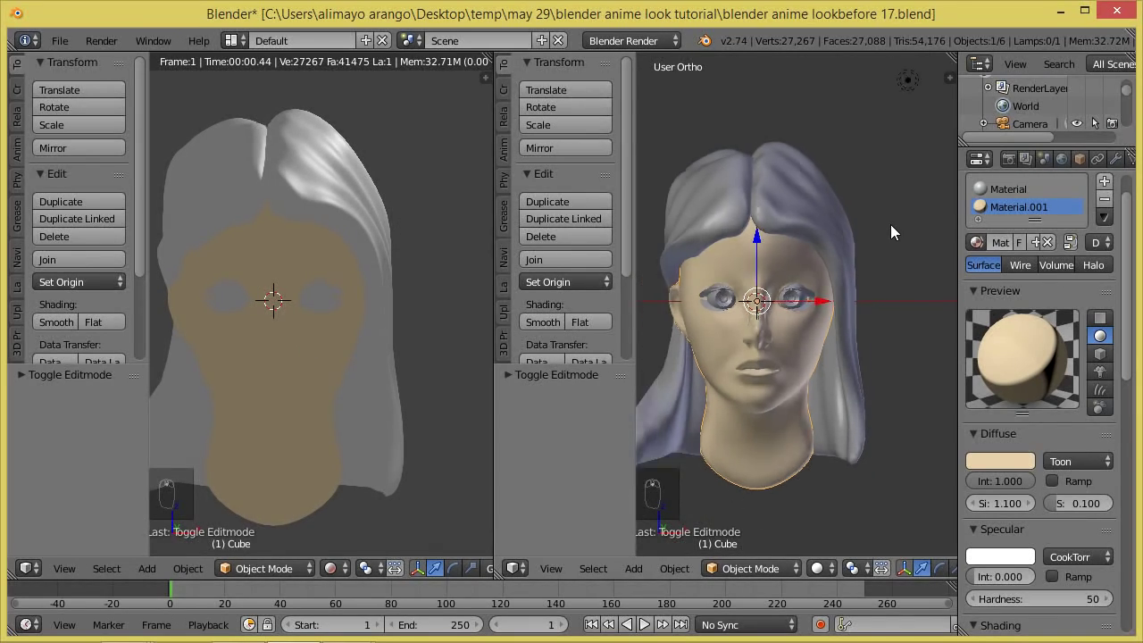
Step: Select the lamp and move it in front of the head, lowering it to about eye level
scroll(890, 225, down, 3)
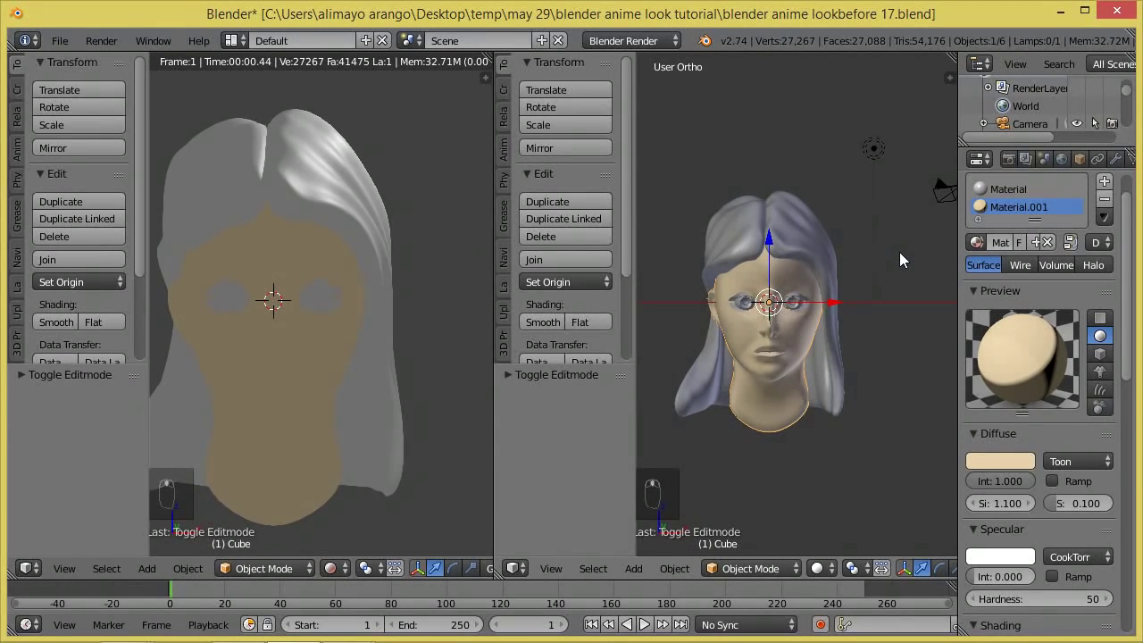
middle_drag(899, 259, 769, 299)
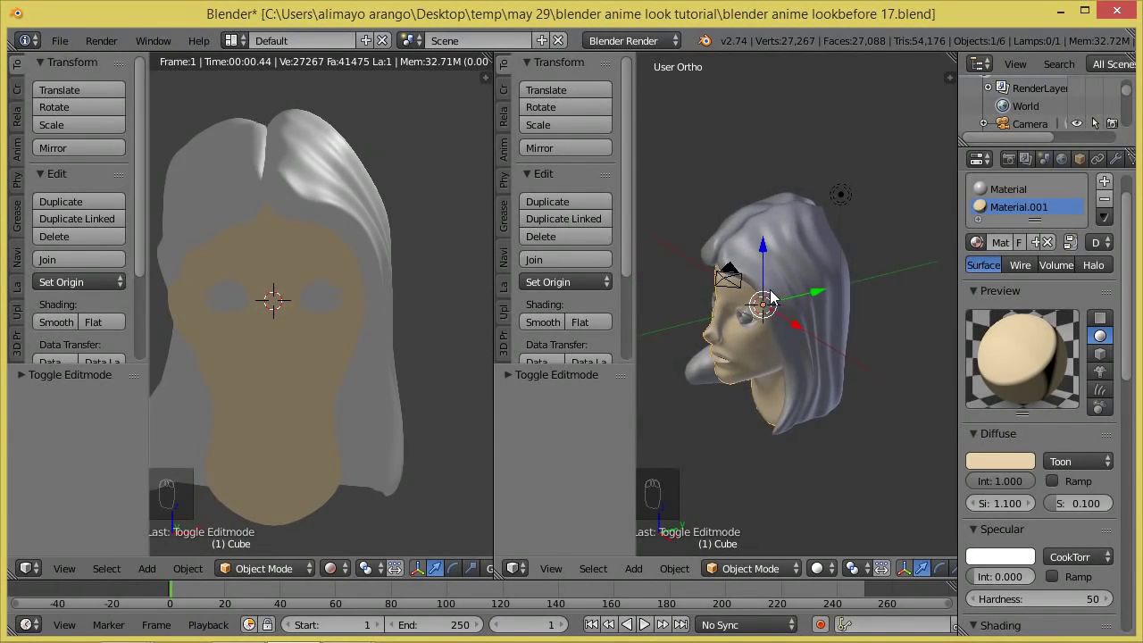
right_click(841, 195)
drag(891, 180, 762, 216)
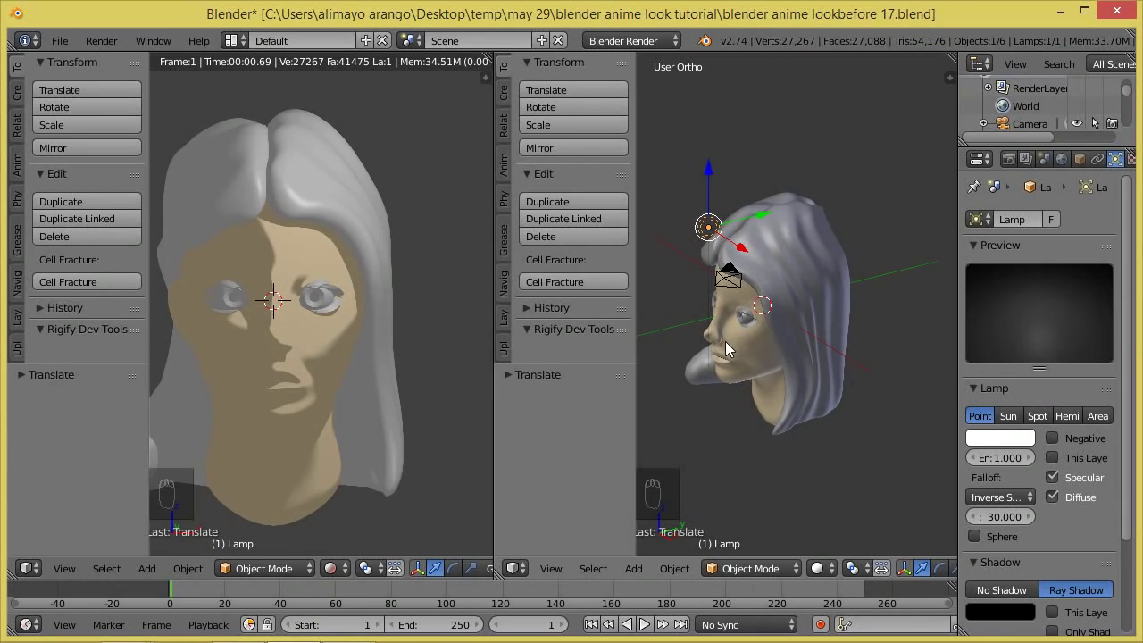
middle_drag(722, 345, 744, 250)
drag(745, 250, 713, 245)
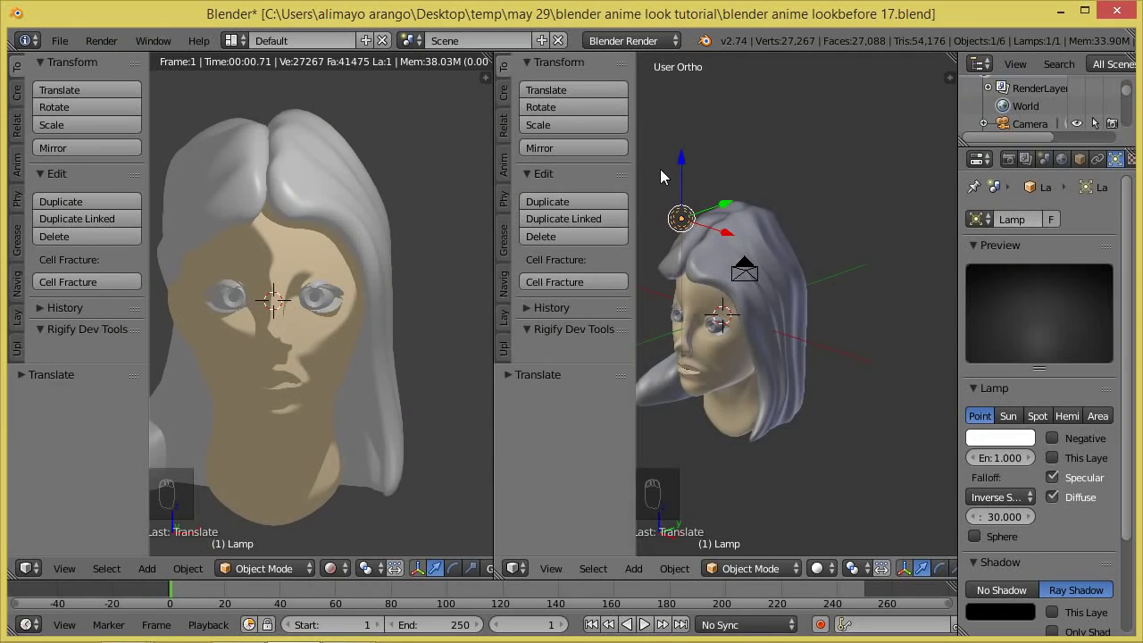
drag(681, 163, 682, 249)
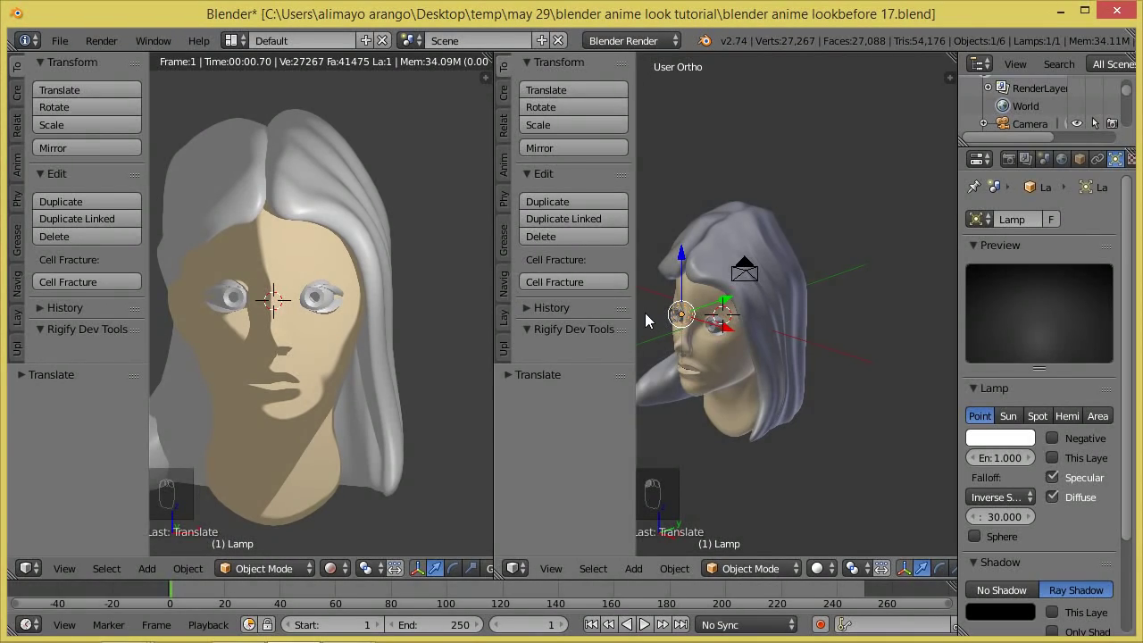
Step: Narrow the second viewport's tool shelf and move the lamp farther forward from the face and slightly lower
drag(634, 311, 576, 322)
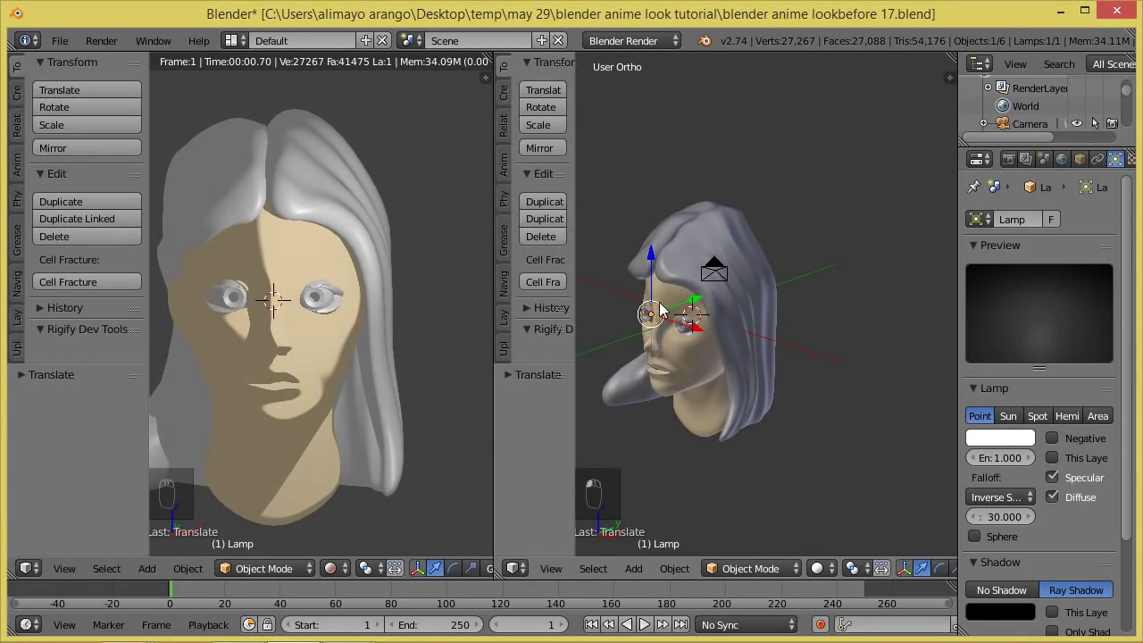
drag(695, 302, 662, 316)
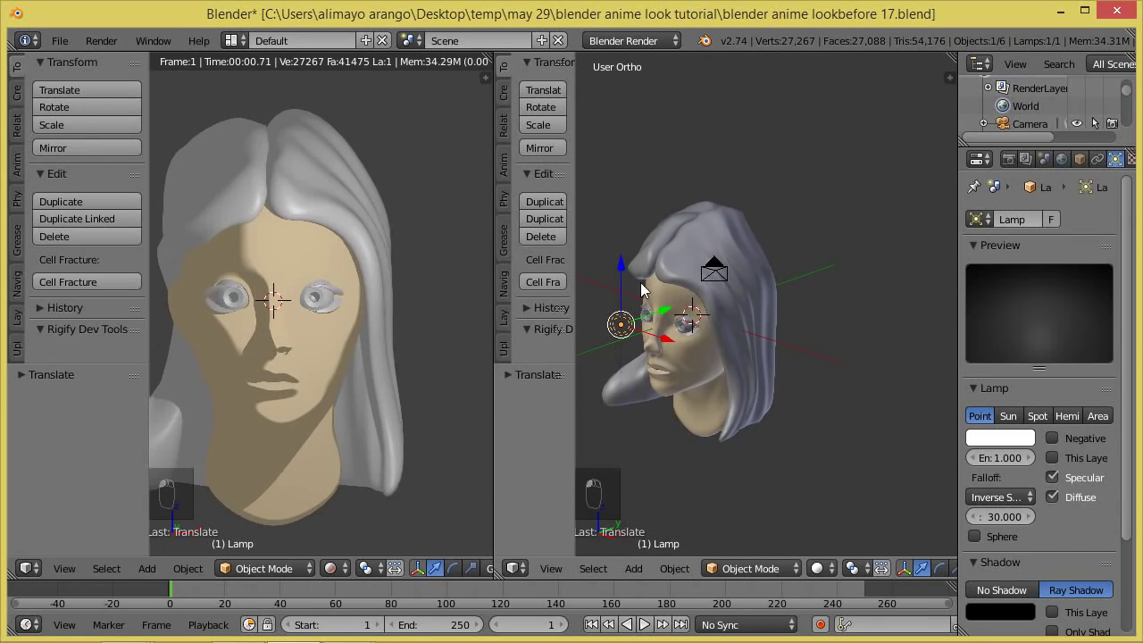
drag(622, 276, 622, 301)
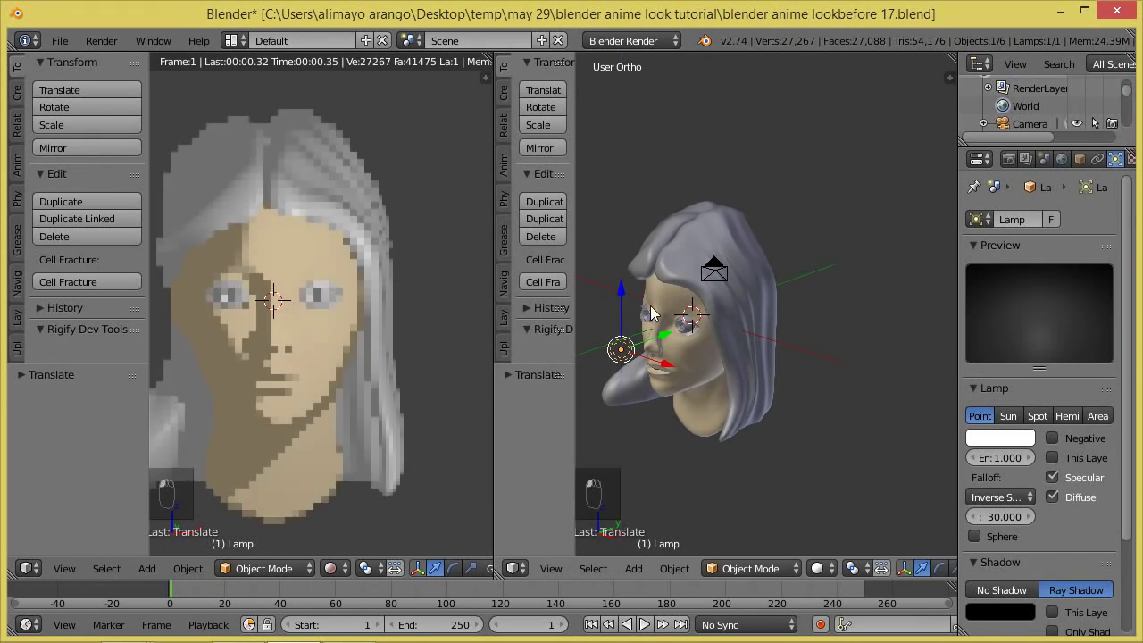
drag(666, 334, 651, 342)
middle_drag(688, 326, 734, 390)
drag(693, 342, 670, 349)
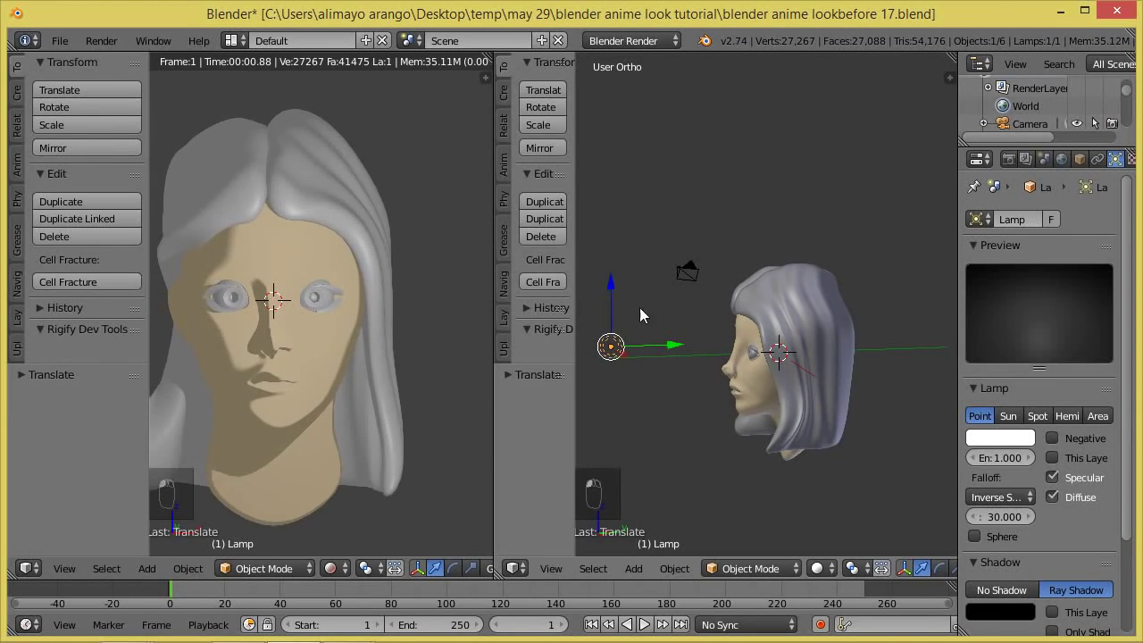
drag(609, 283, 610, 294)
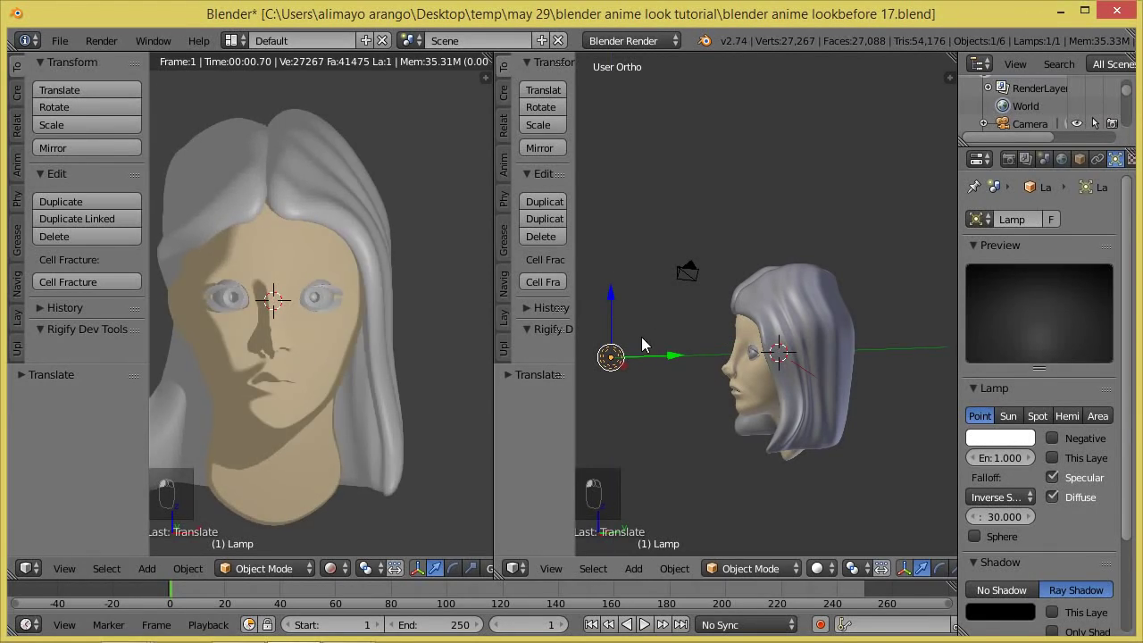
Step: Fine-tune the lamp's position in front of the face, raise it about 0.86 along Z, and save as blender anime lookbefore 18.blend
mouse_move(649, 382)
middle_down()
mouse_move(715, 398)
mouse_move(657, 377)
middle_up()
drag(657, 377, 646, 376)
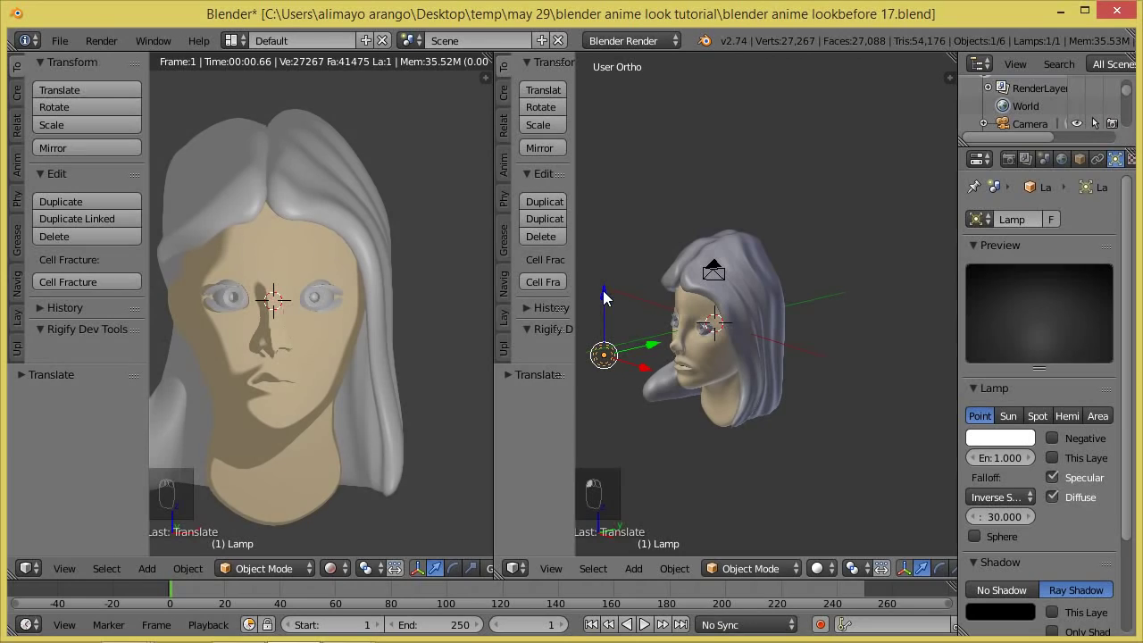
drag(603, 292, 642, 331)
key(y)
click(642, 332)
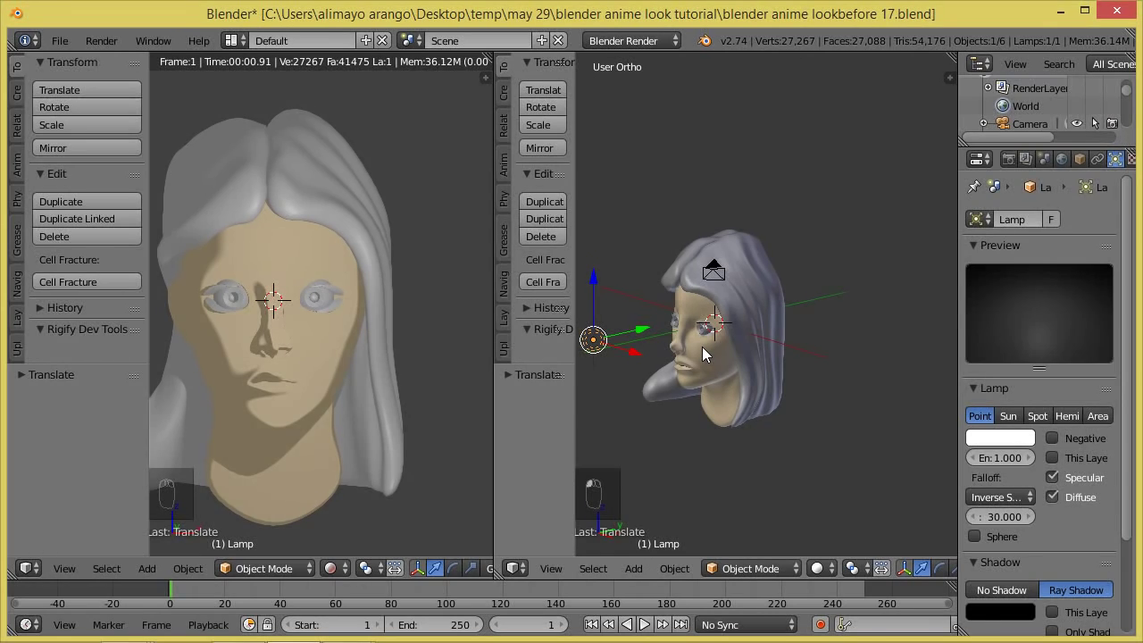
key(g)
key(z)
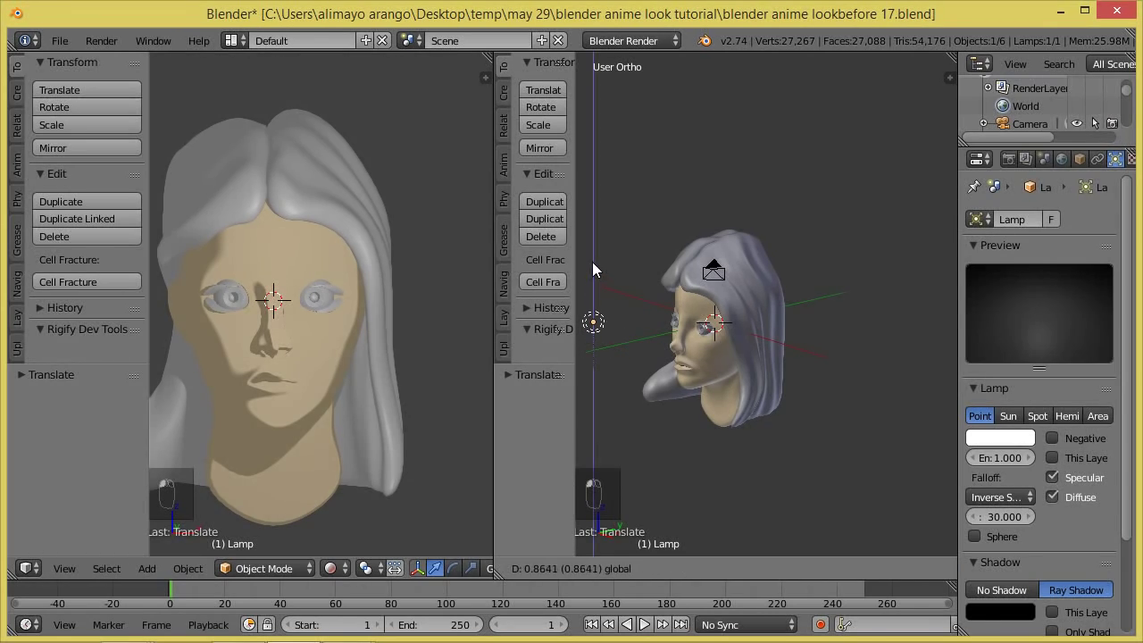
click(592, 261)
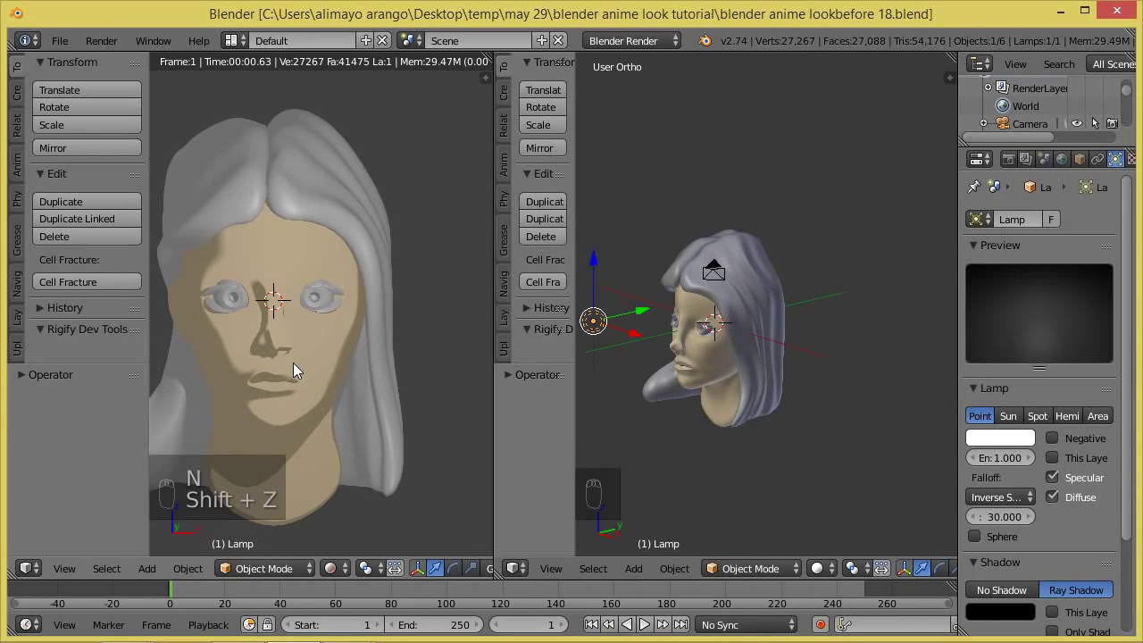
Step: Compare the head in solid and rendered shading in the first viewport, ending with rendered shading
click(342, 564)
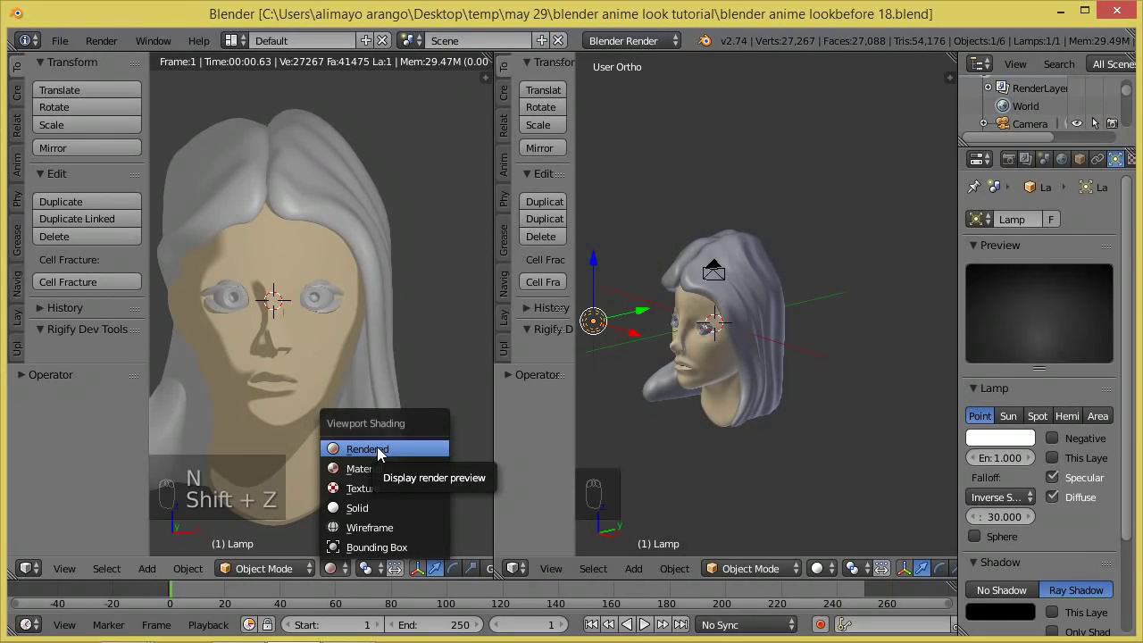
click(338, 570)
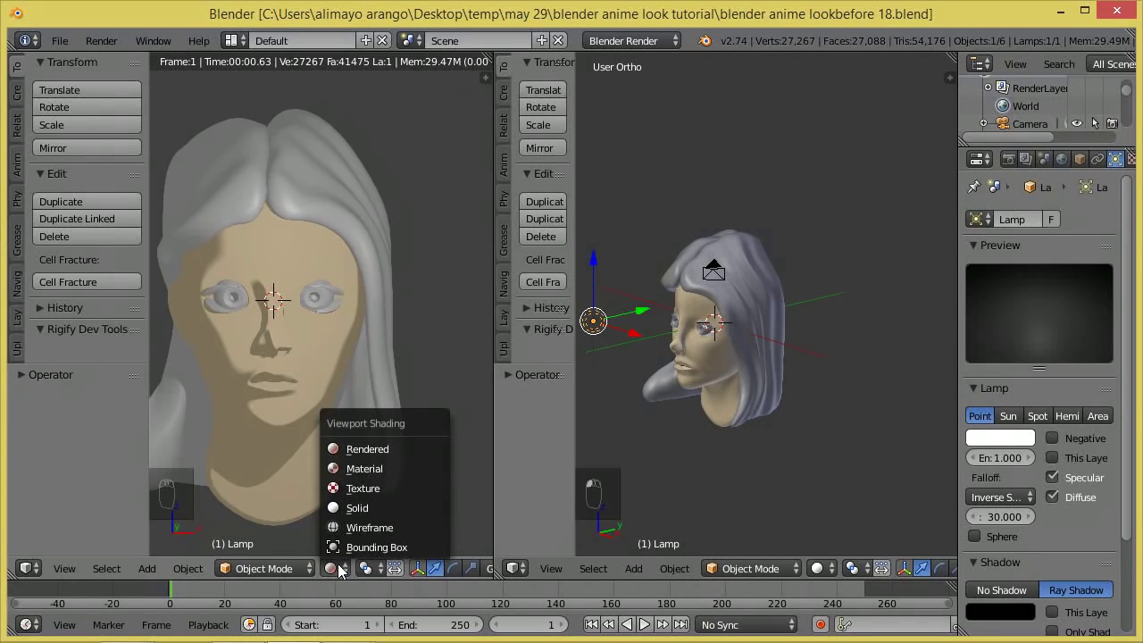
click(354, 508)
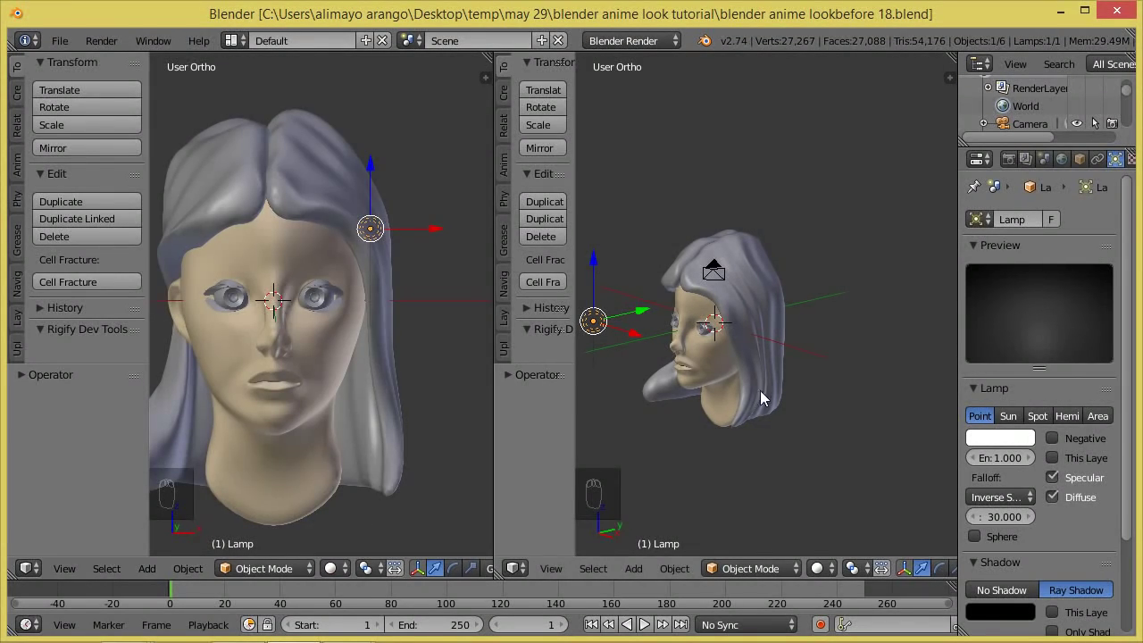
click(337, 568)
click(364, 449)
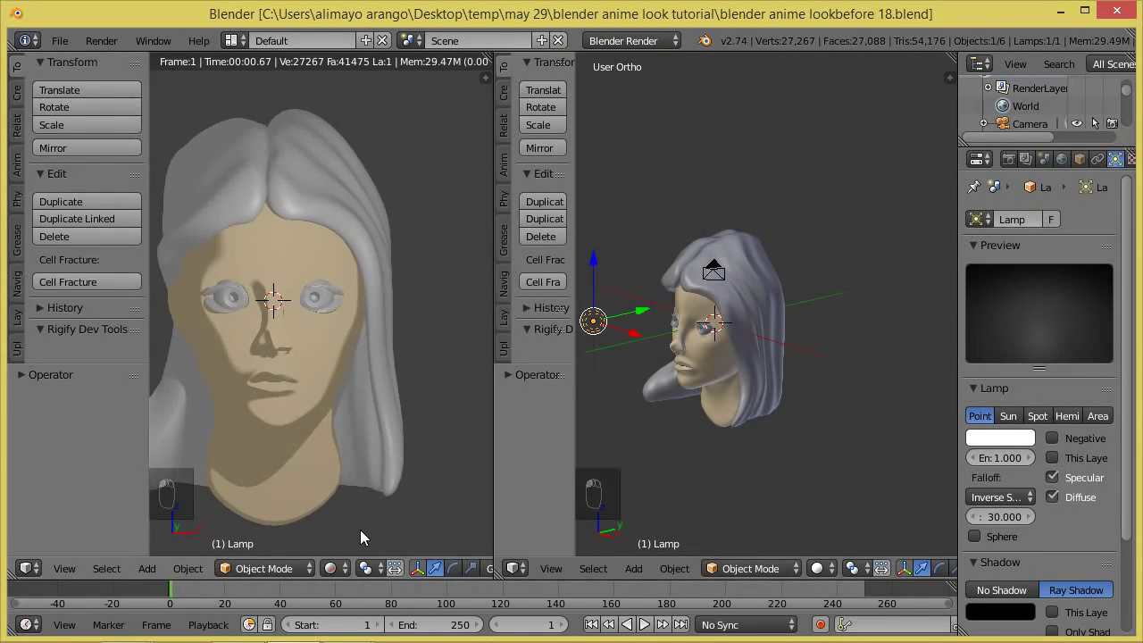
click(339, 568)
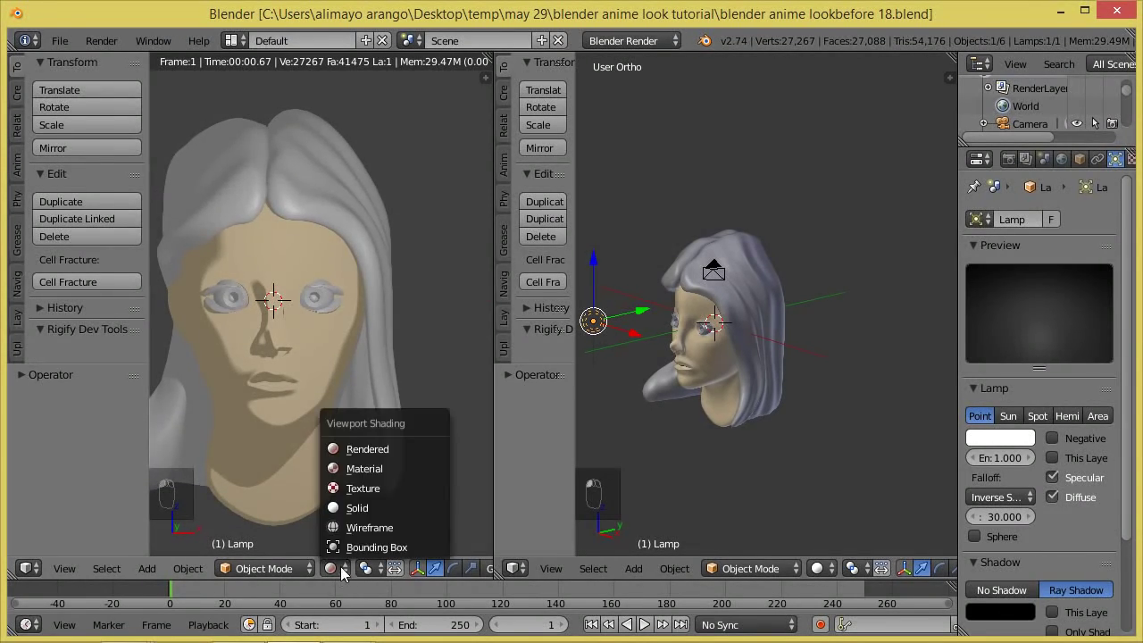
click(352, 509)
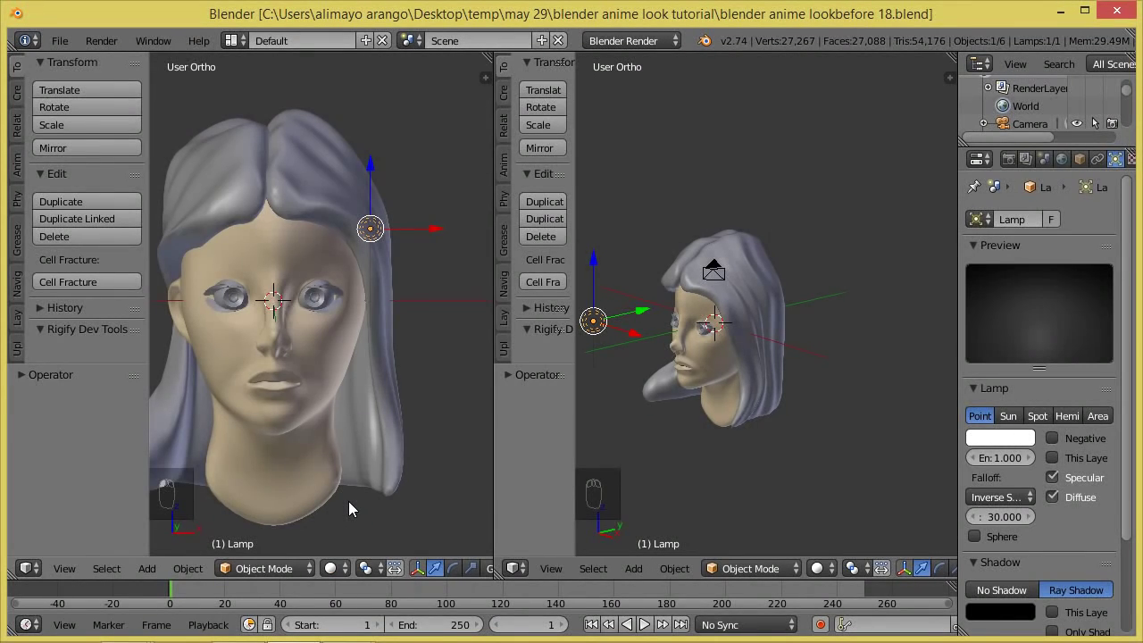
key(shift+z)
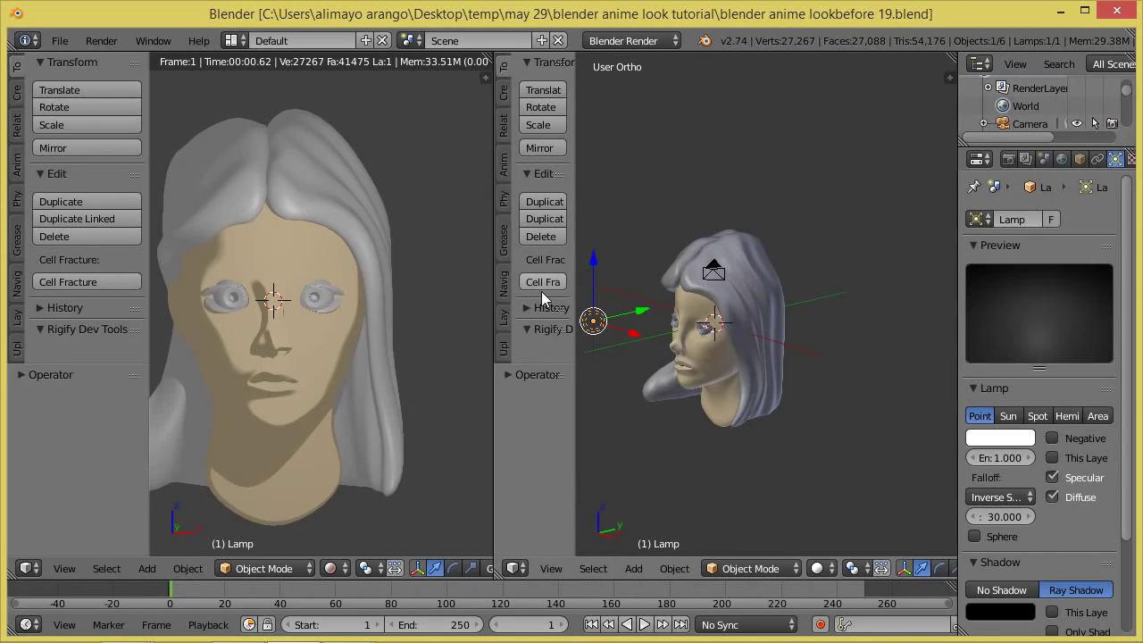
Step: Widen the second viewport's tool shelf, show its 3D Nav tools, and view the head and lamp together from the right side
drag(583, 257, 601, 256)
click(504, 284)
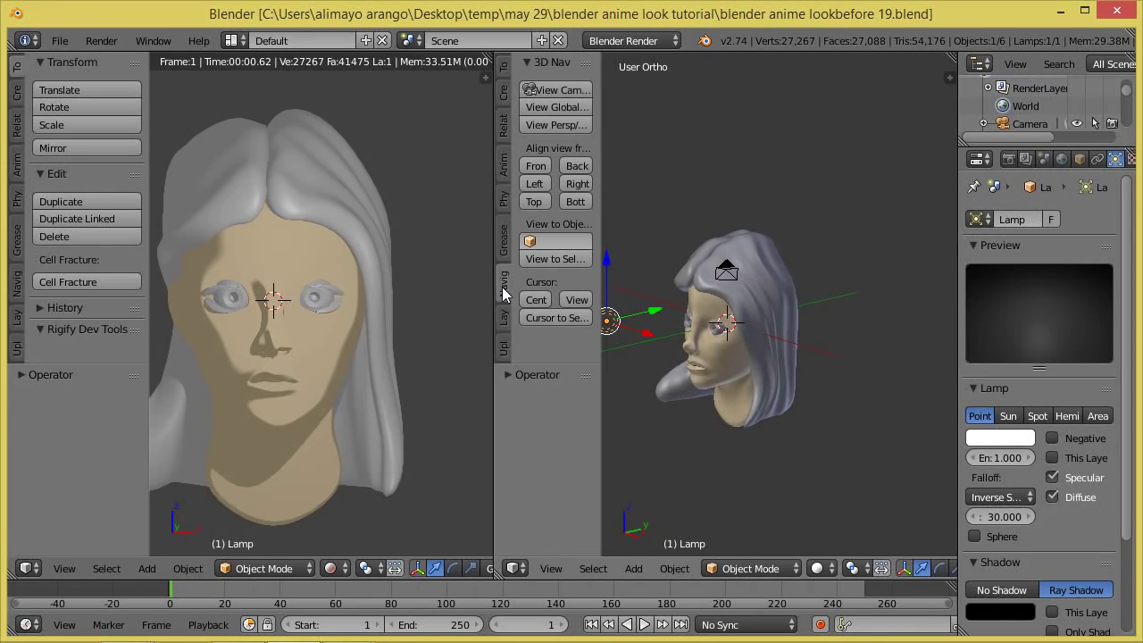
click(573, 183)
scroll(715, 283, down, 5)
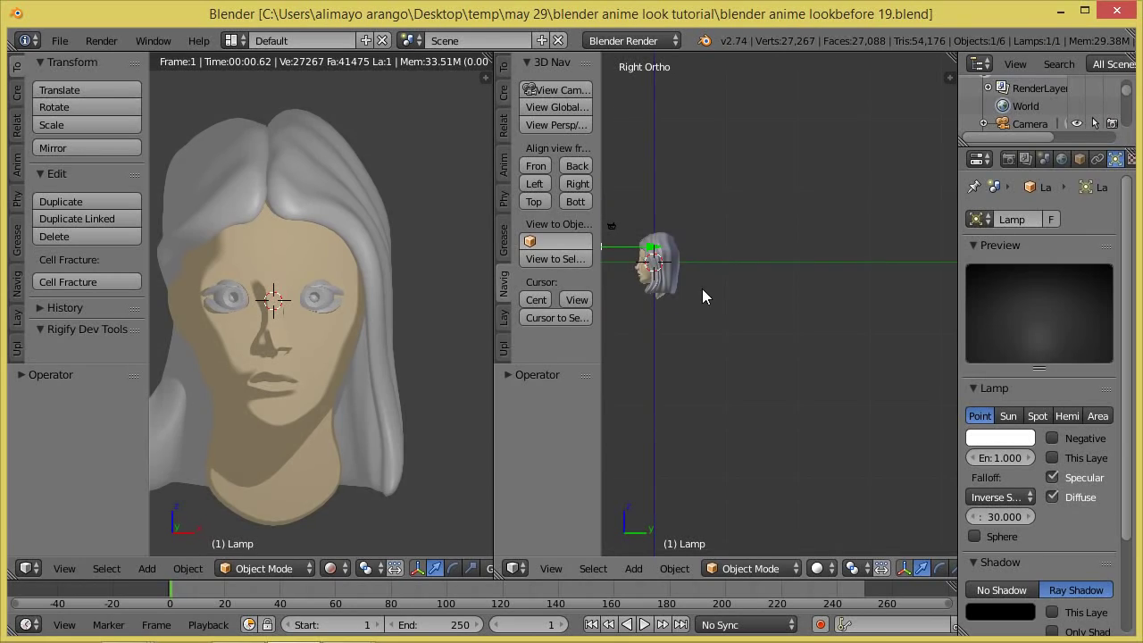
shift+middle_drag(677, 308, 888, 412)
scroll(810, 333, up, 2)
scroll(810, 336, up, 4)
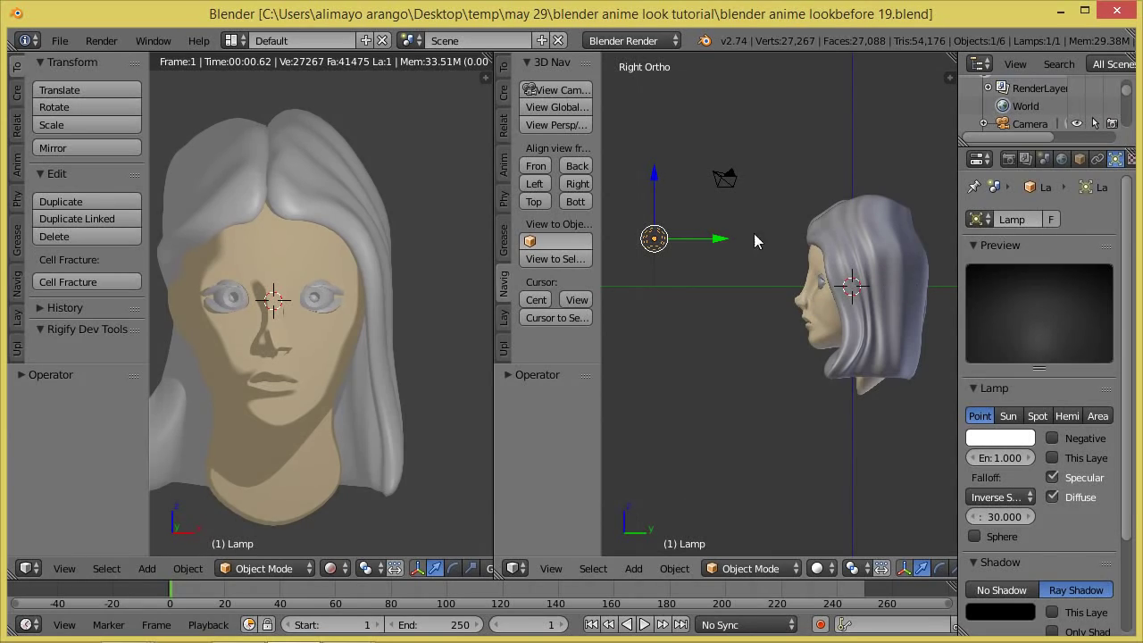
Step: With the properties editor widened, rename the head's skin material as anime color and save as blender anime lookbefore 21.blend
middle_drag(689, 312, 834, 349)
shift+middle_drag(754, 232, 801, 350)
scroll(801, 350, up, 2)
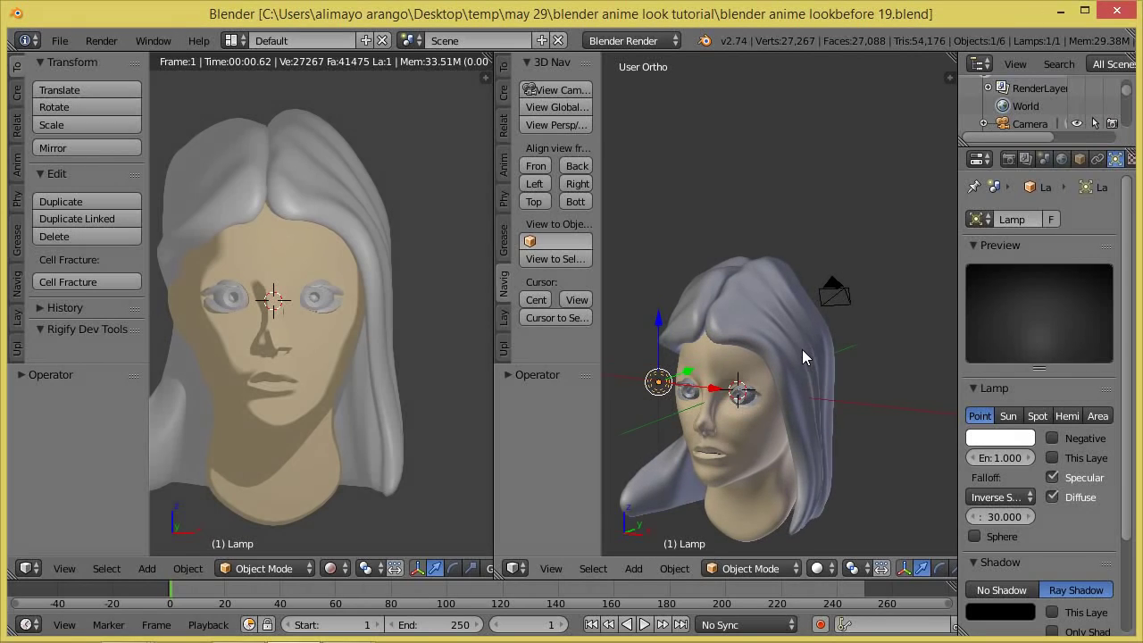
shift+middle_drag(804, 429, 815, 349)
scroll(815, 349, up, 1)
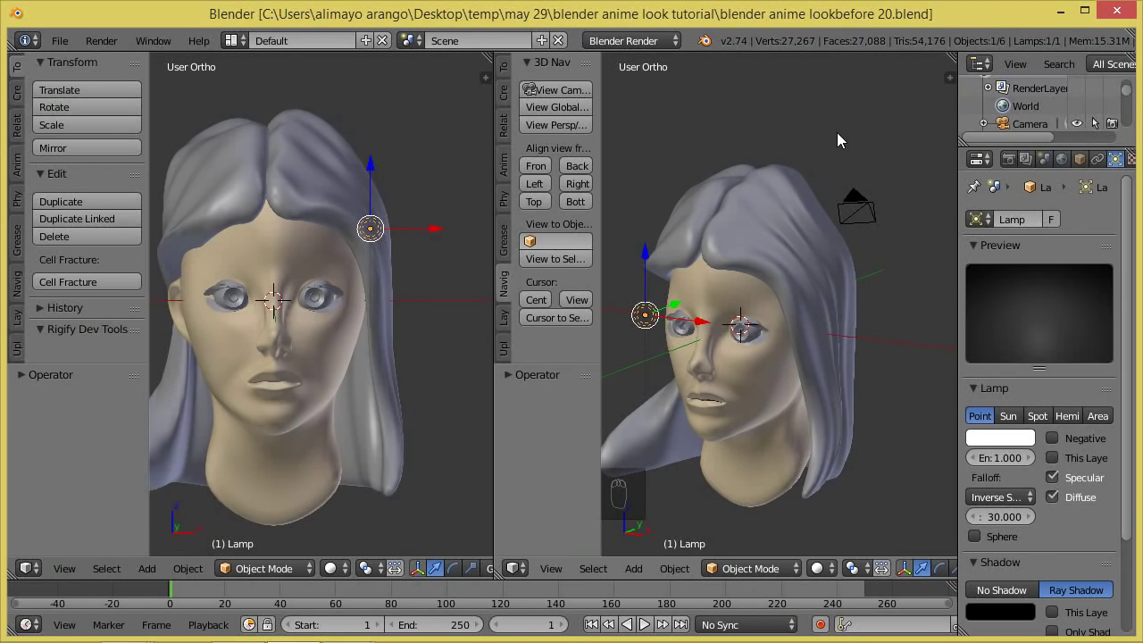
right_click(749, 385)
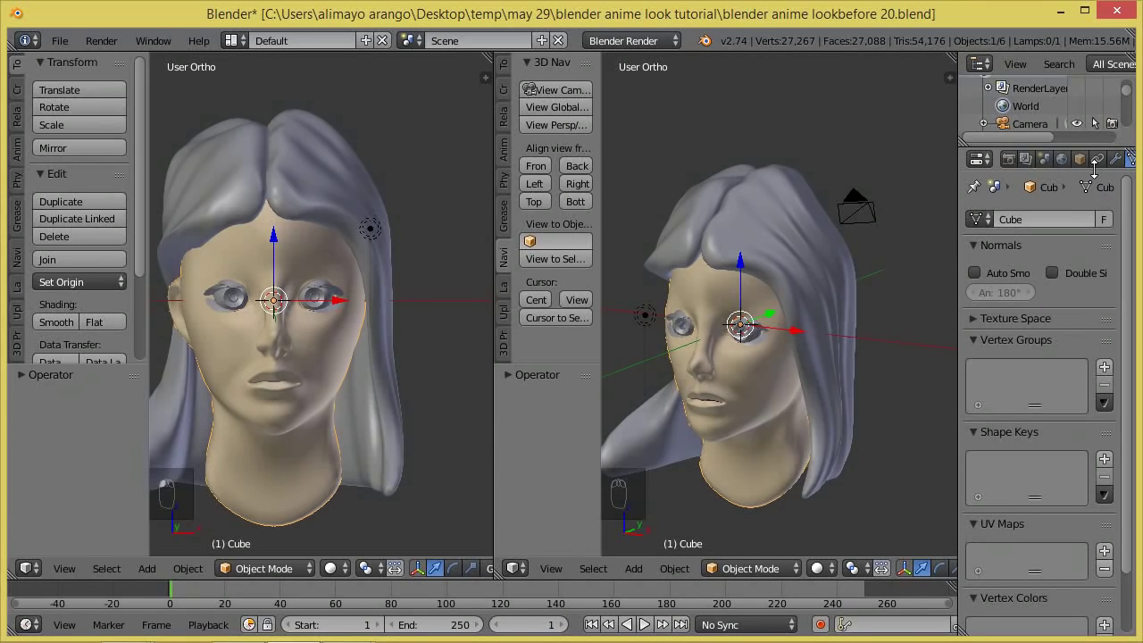
drag(956, 181, 912, 185)
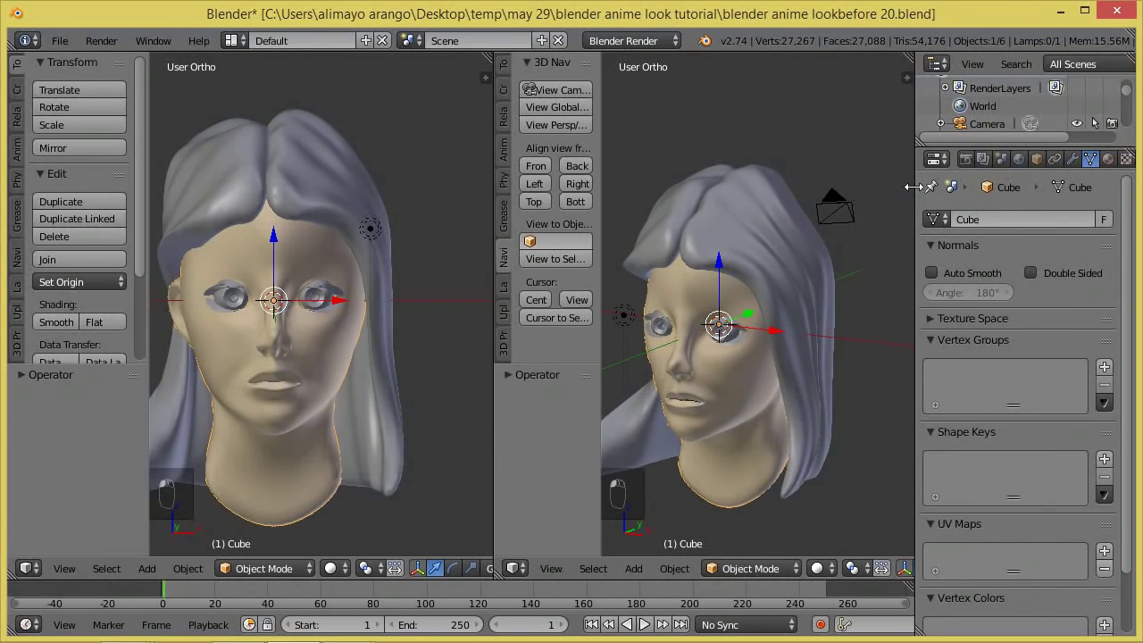
click(1108, 158)
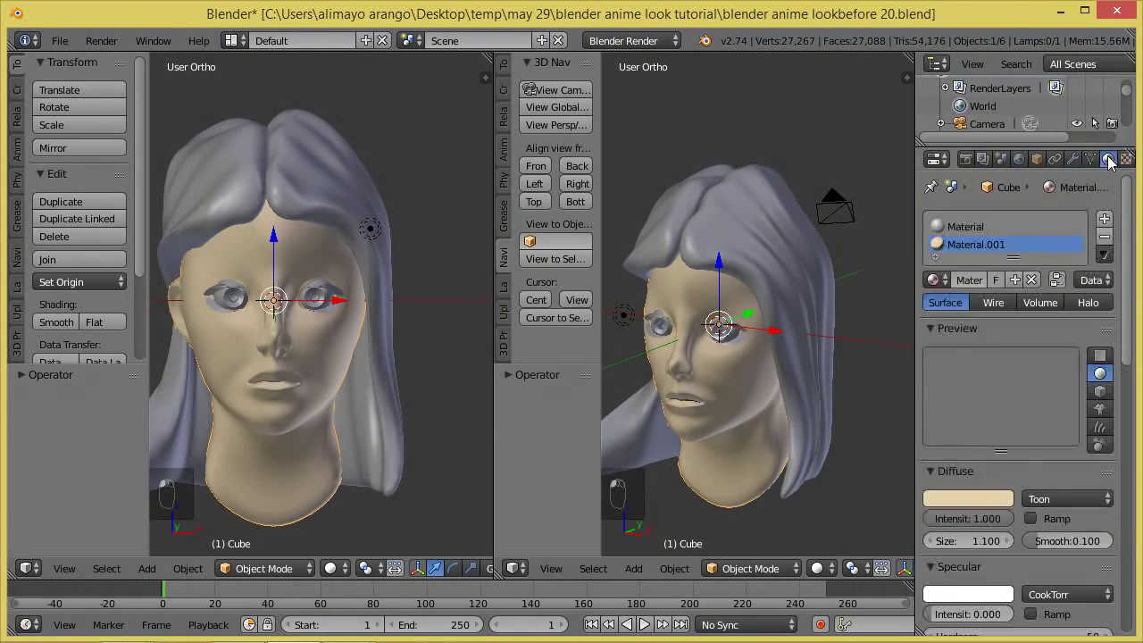
double_click(966, 248)
text(anime color)
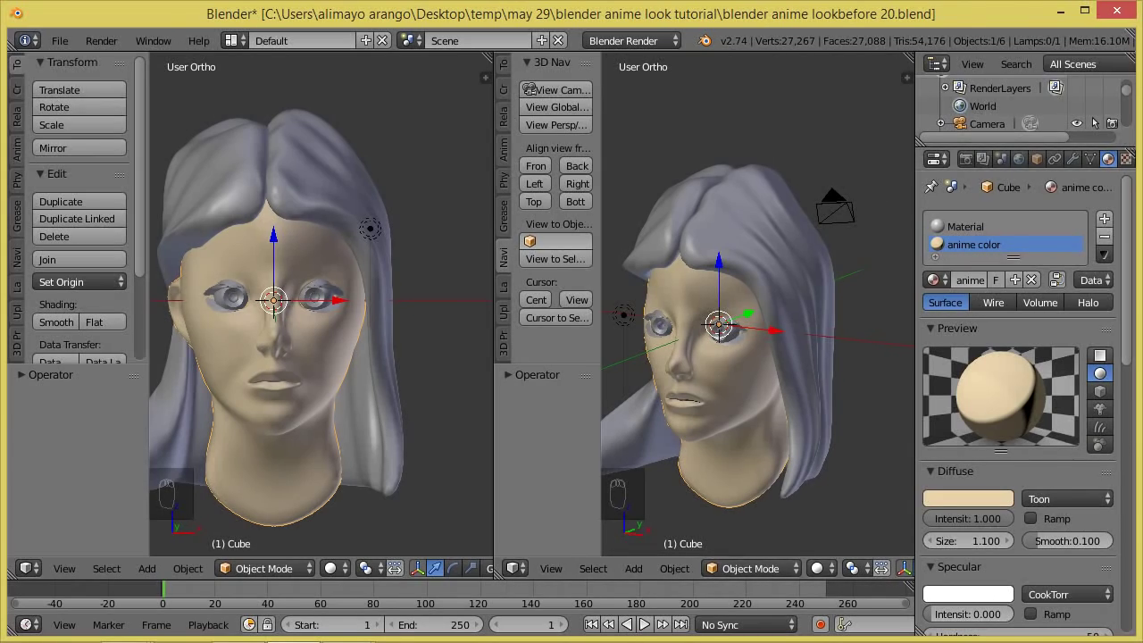
key(ctrl+alt+s)
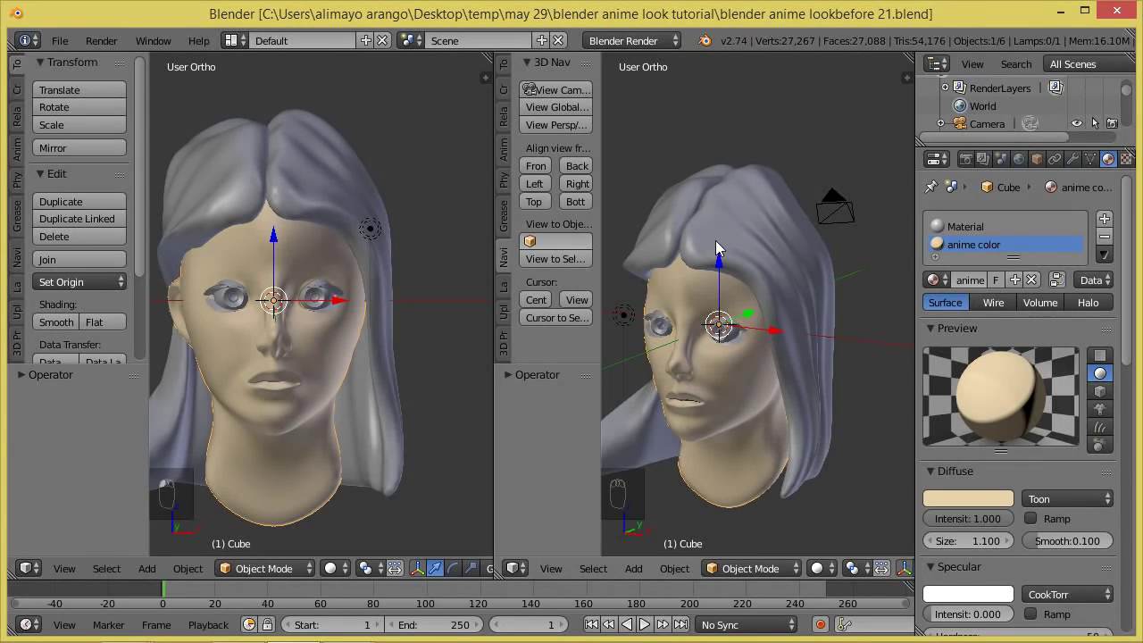
Step: Isolate the eye on the lamp's side in front local view in the second viewport, and set the first viewport to rendered shading
click(535, 165)
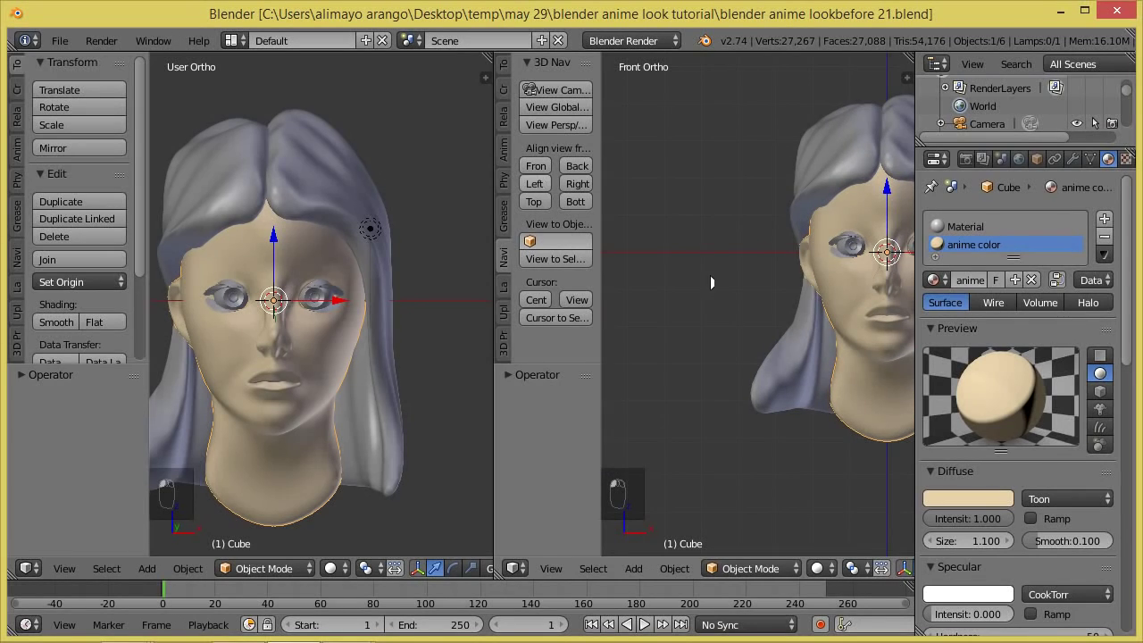
shift+middle_drag(833, 266, 721, 309)
scroll(788, 331, up, 4)
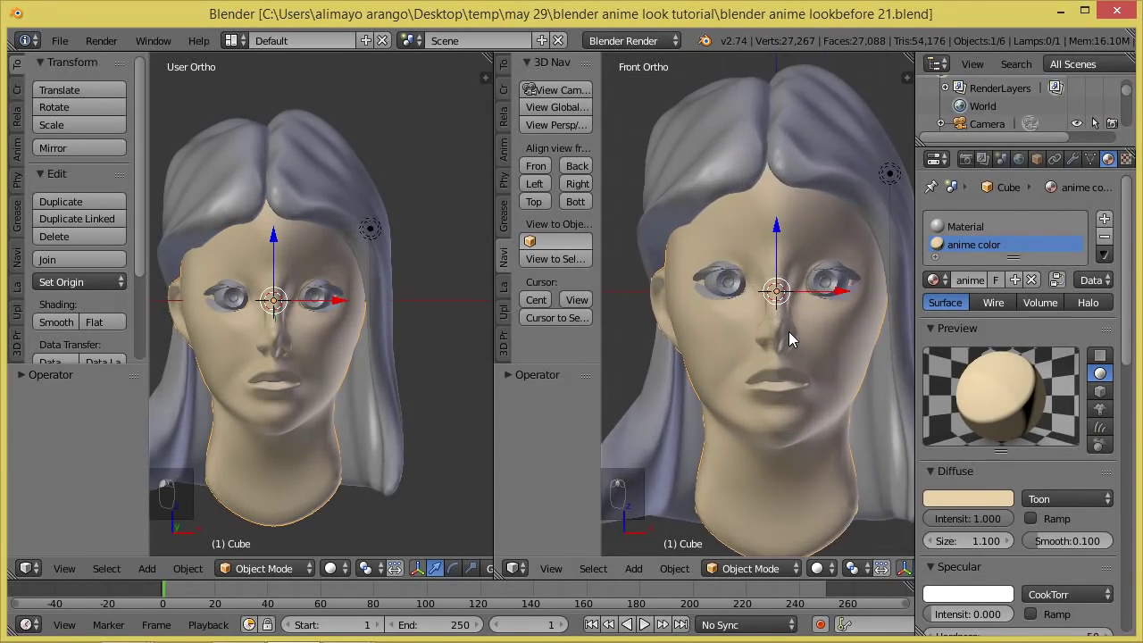
shift+middle_drag(887, 319, 774, 315)
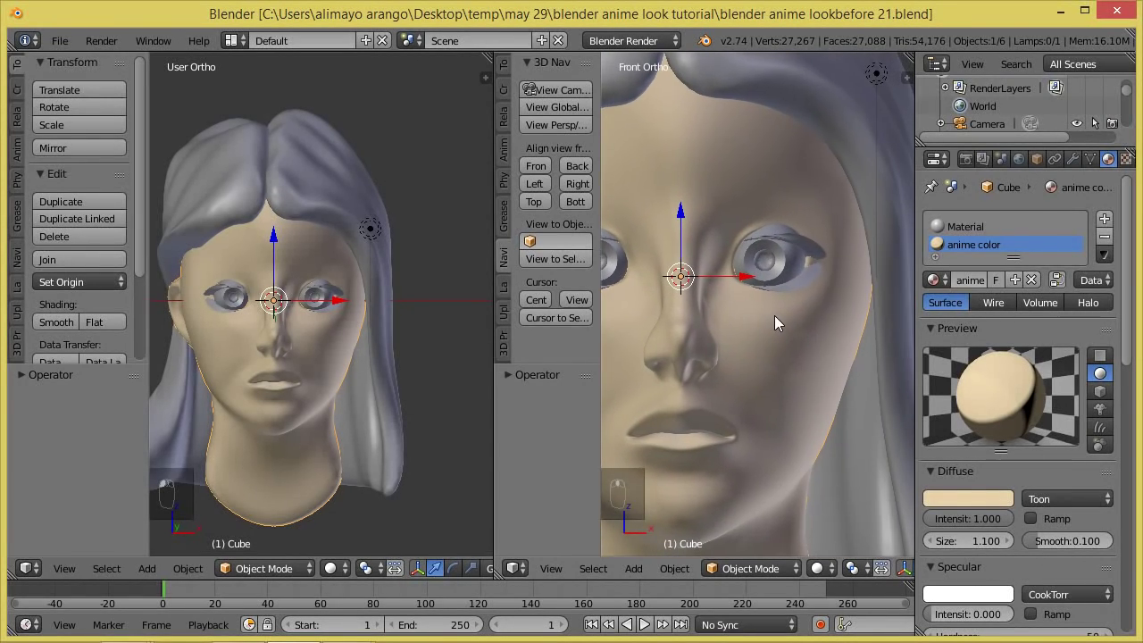
right_click(790, 262)
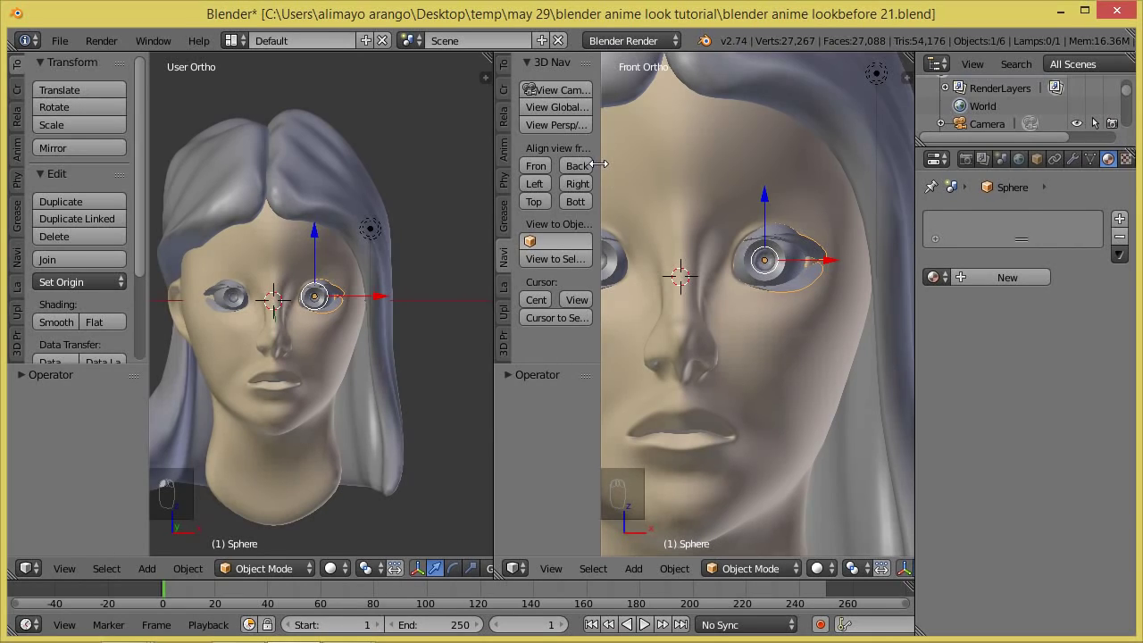
drag(601, 161, 636, 161)
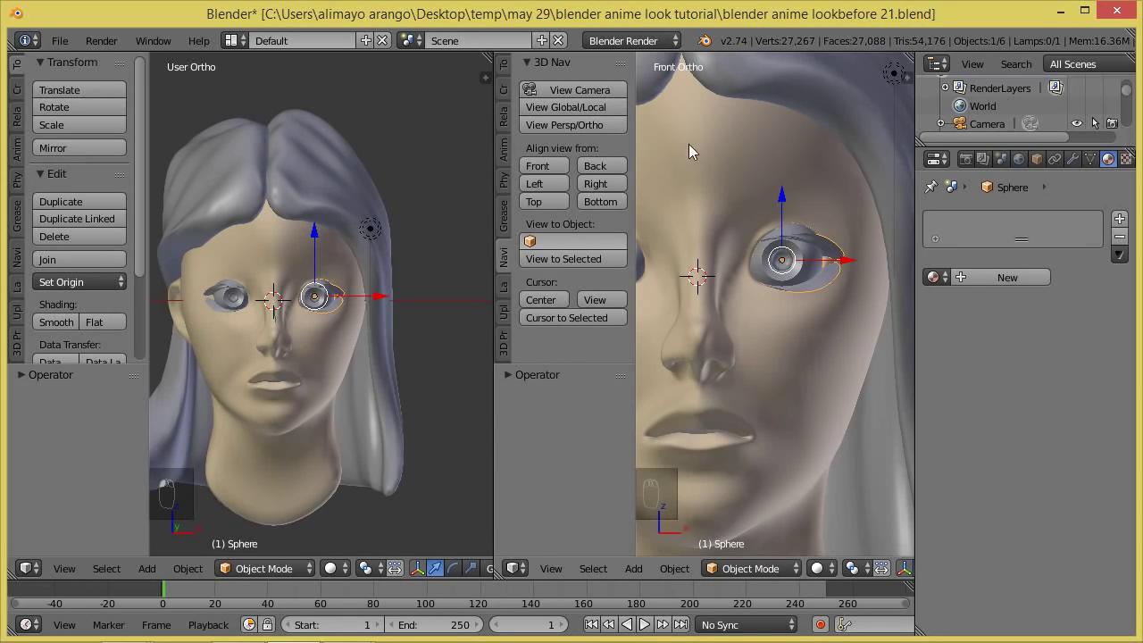
click(596, 107)
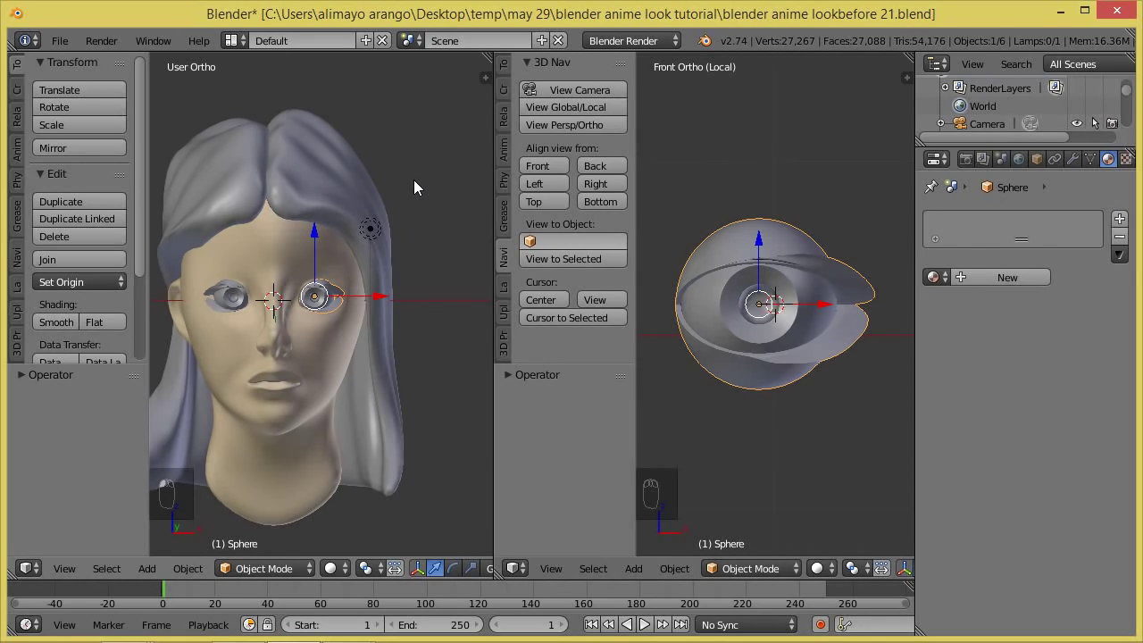
key(shift+z)
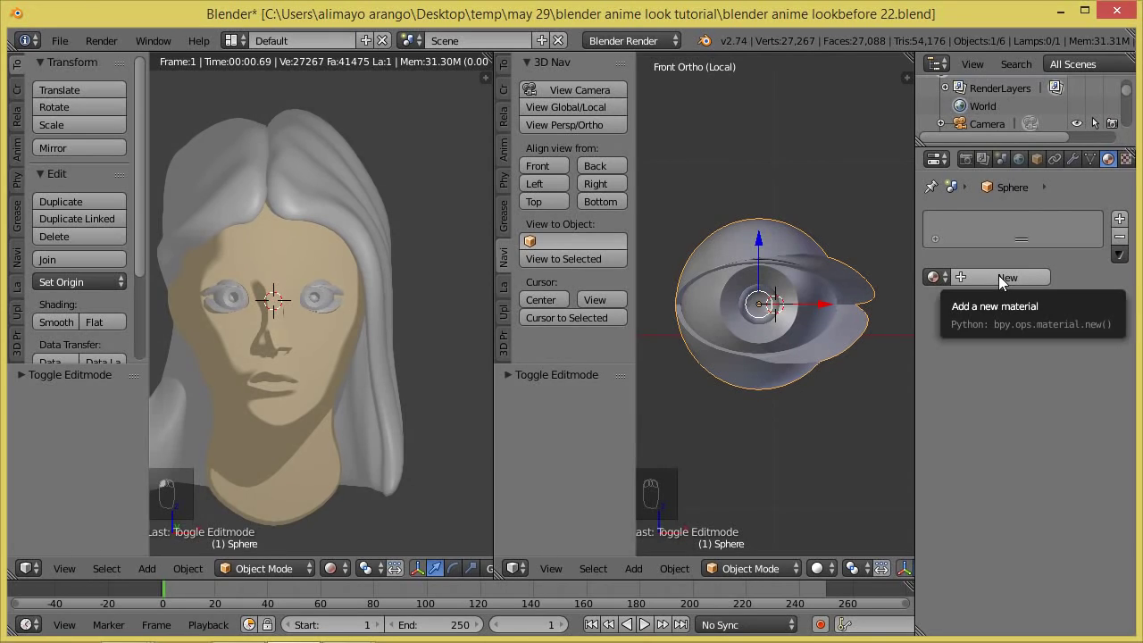
Step: Give the isolated eye a new material, and select only its upper and lower eyelids in Edit Mode
click(998, 277)
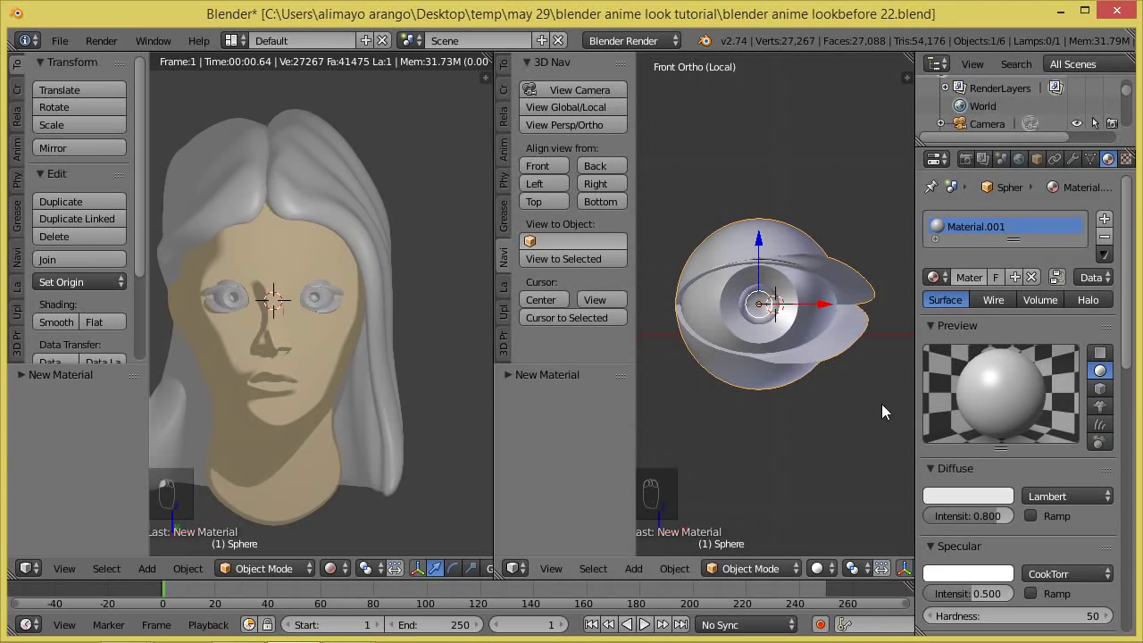
click(782, 567)
click(765, 527)
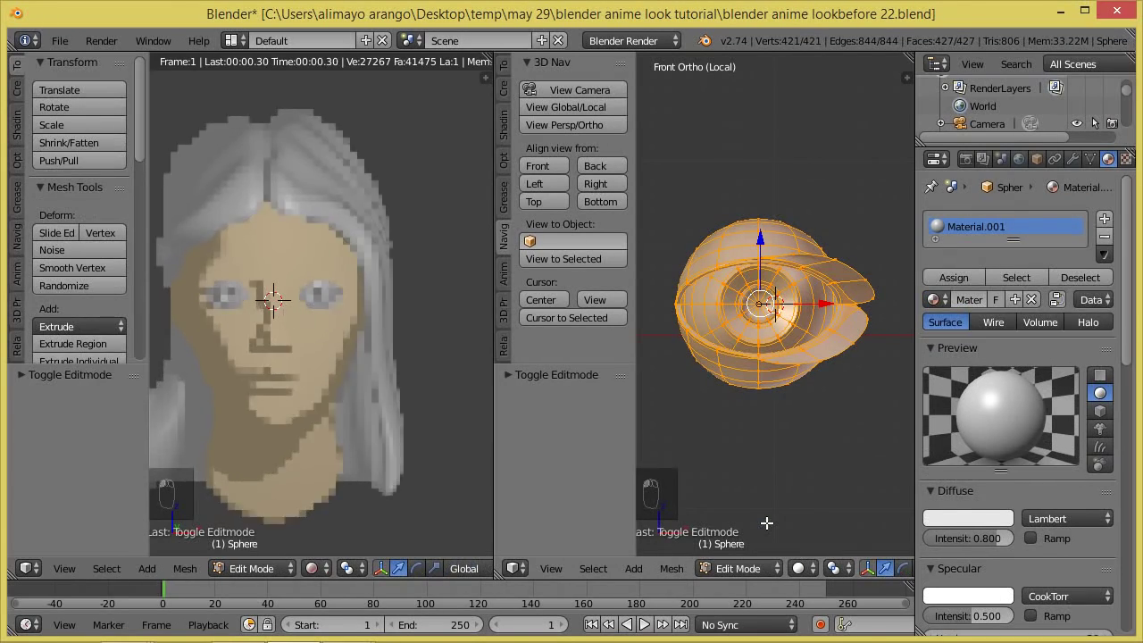
key(a)
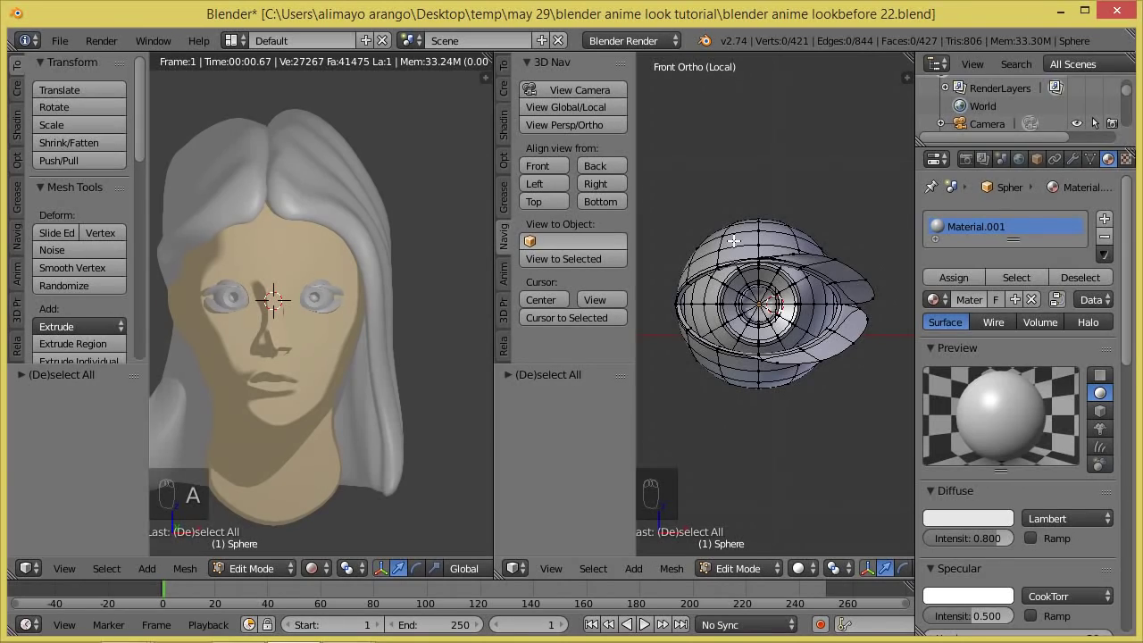
key(l)
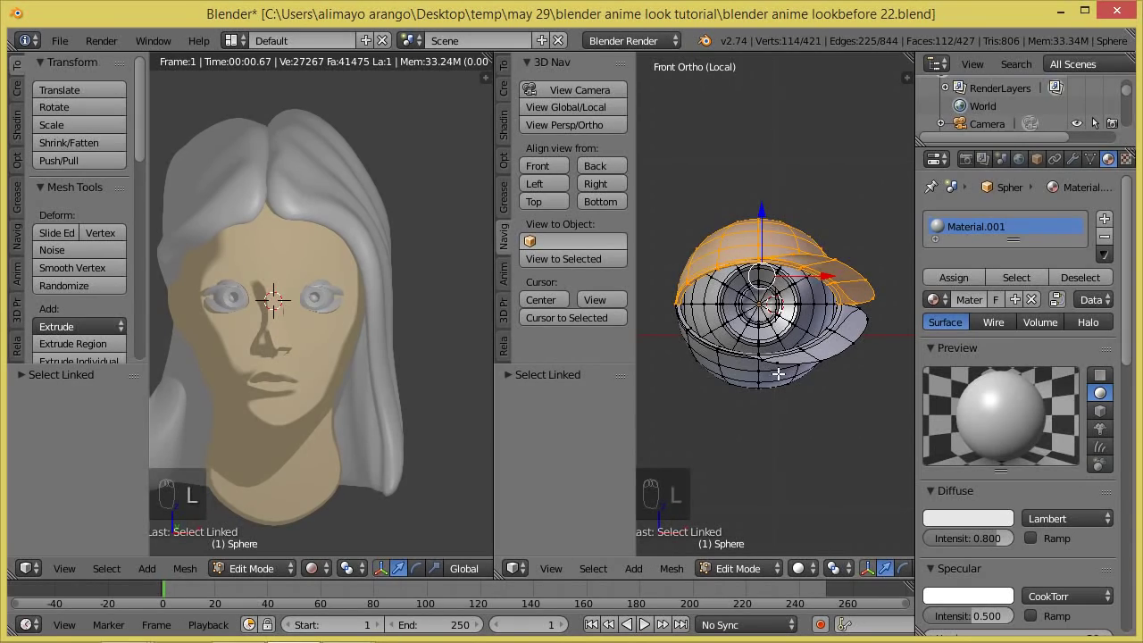
key(l)
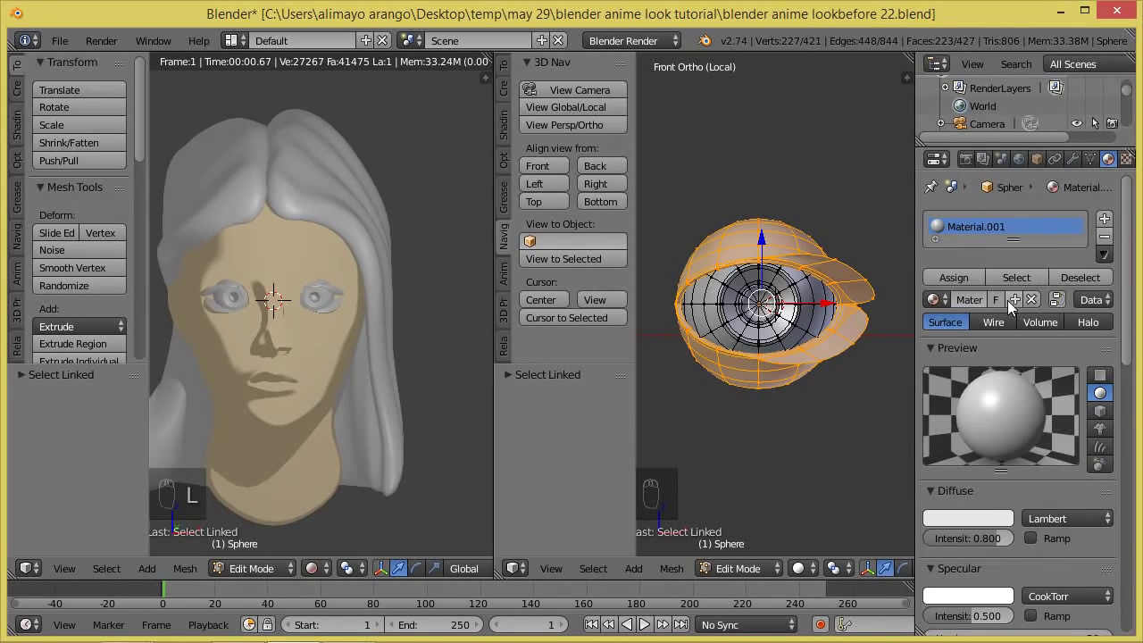
Step: Add a second material slot to the eye and fill it with the existing anime color material
click(1105, 221)
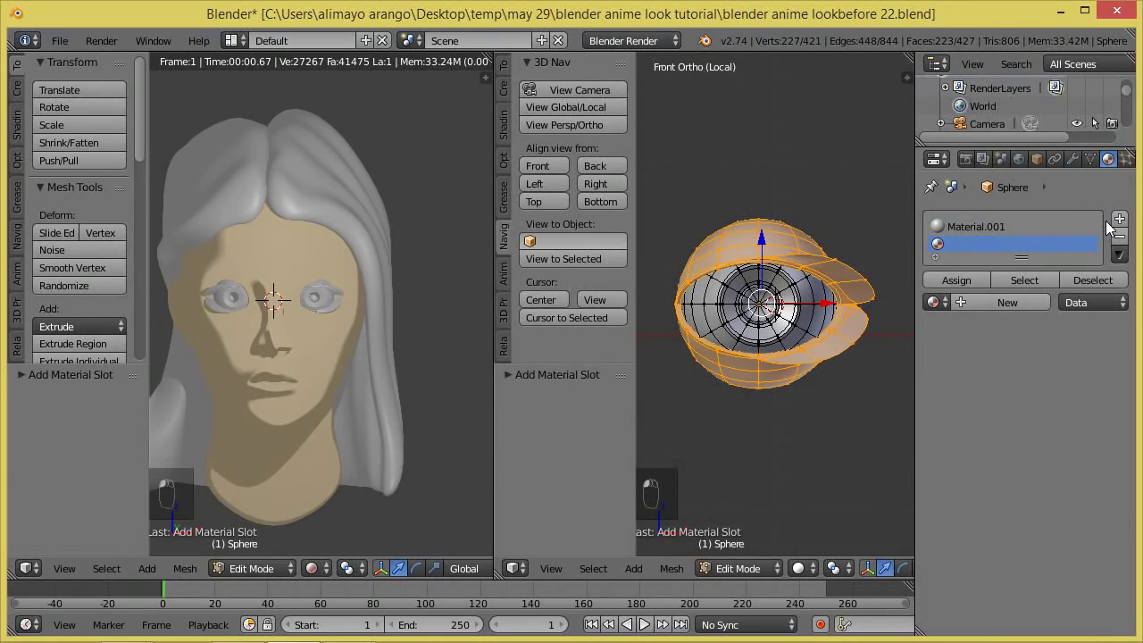
click(945, 307)
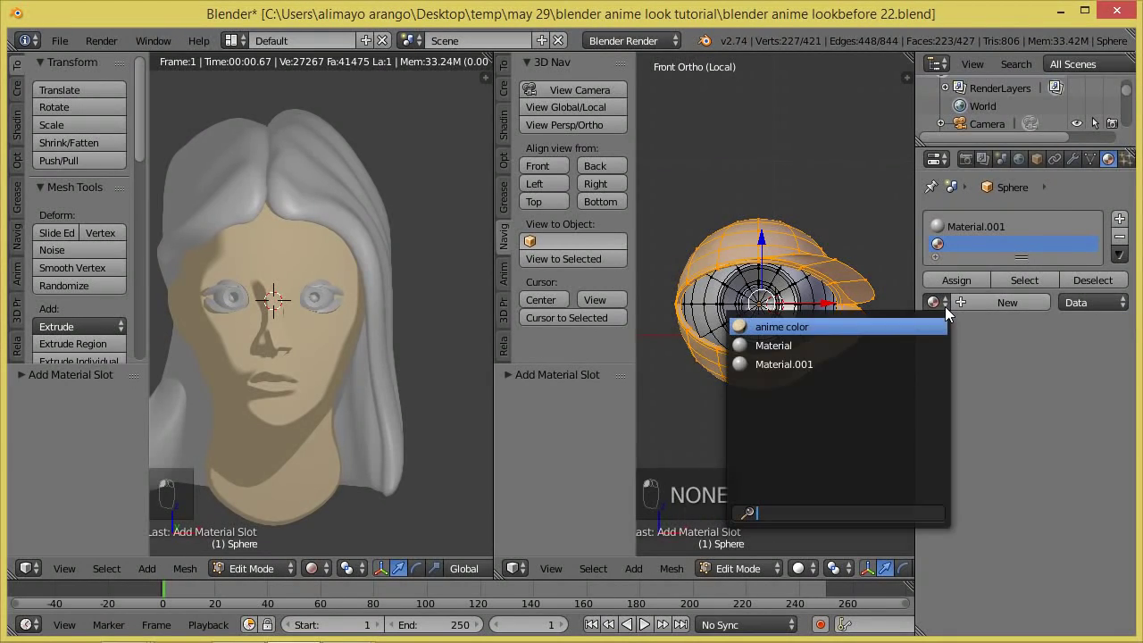
click(881, 330)
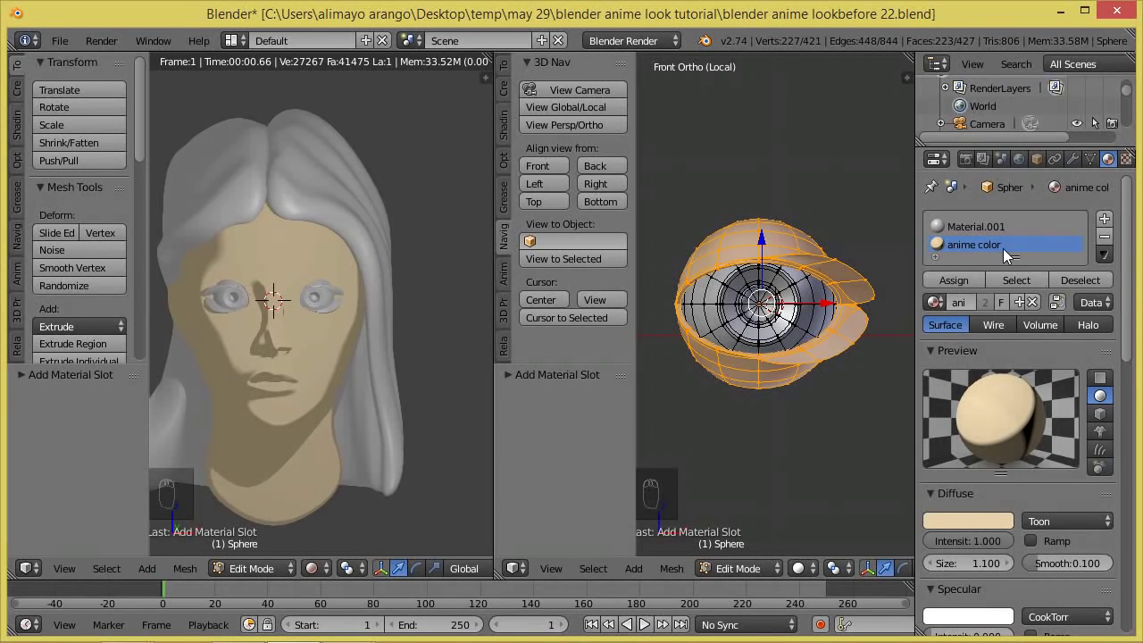
Step: Make the eye's anime color material a separate copy and darken its diffuse color to a medium tan
click(1017, 302)
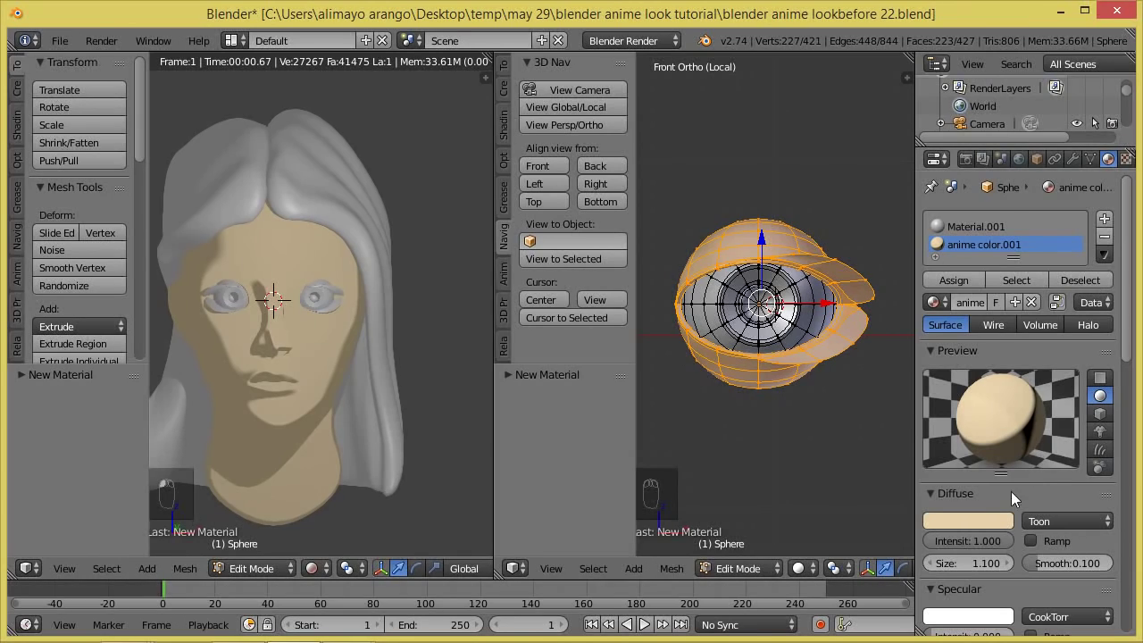
click(982, 515)
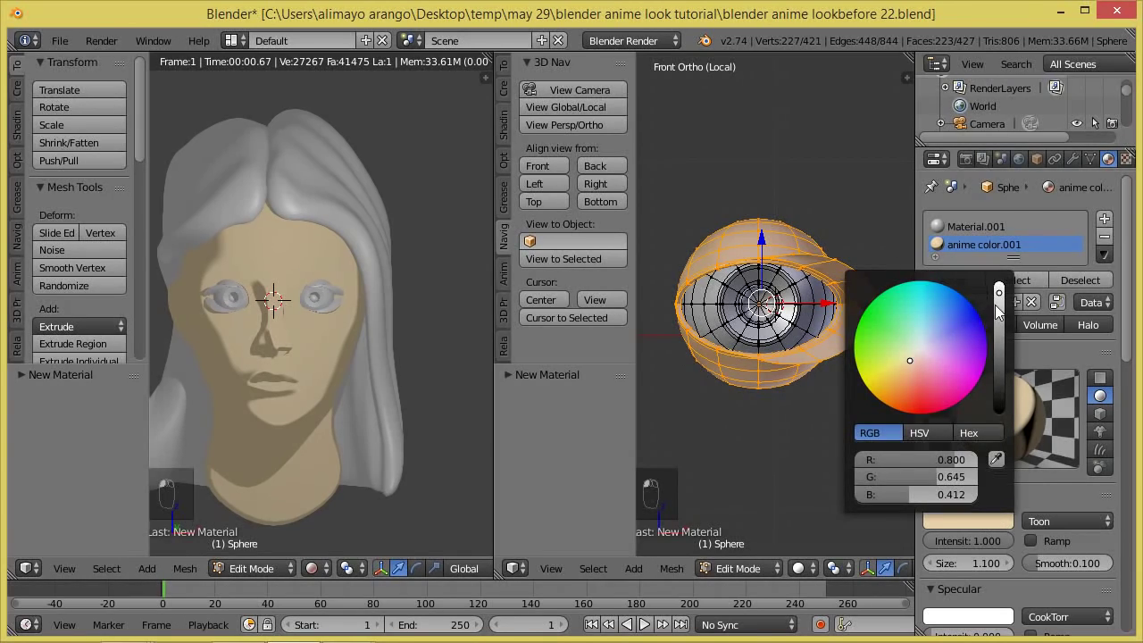
drag(999, 290, 1002, 329)
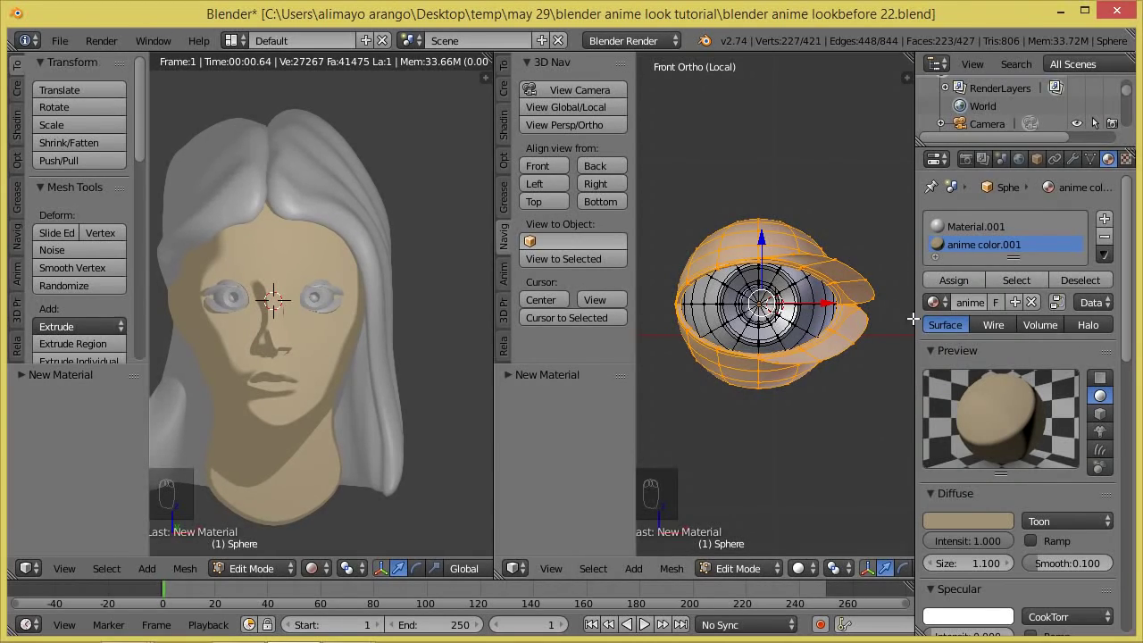
Step: Lighten the diffuse color of the anime color.001 material to match the face skin, and assign it to the selected eyelids
click(986, 520)
drag(1002, 327, 999, 306)
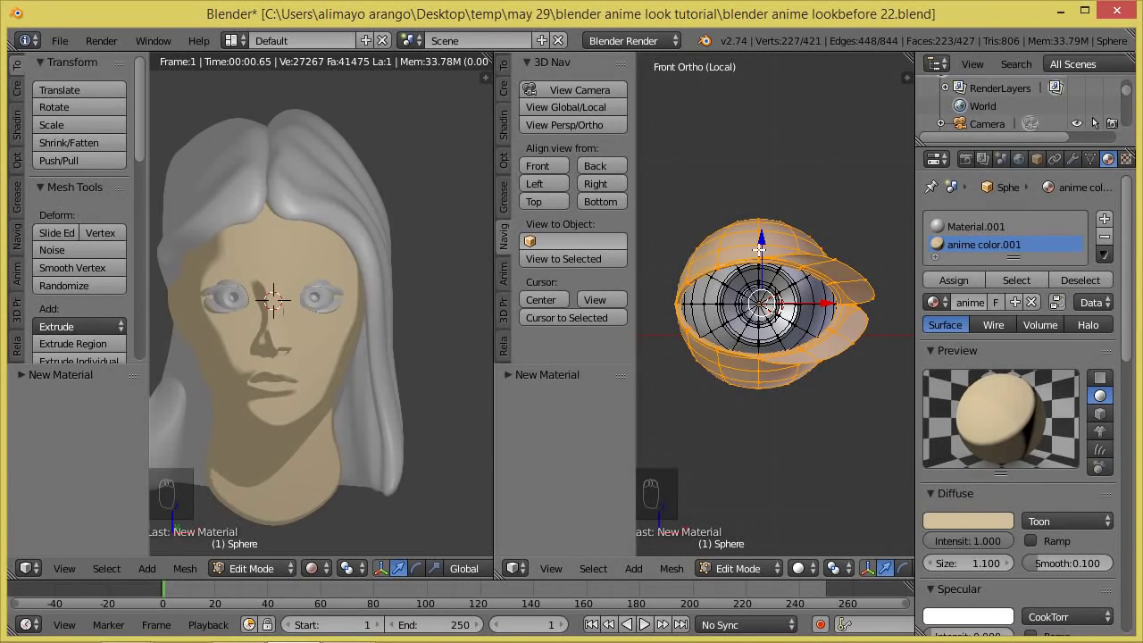
scroll(346, 314, up, 2)
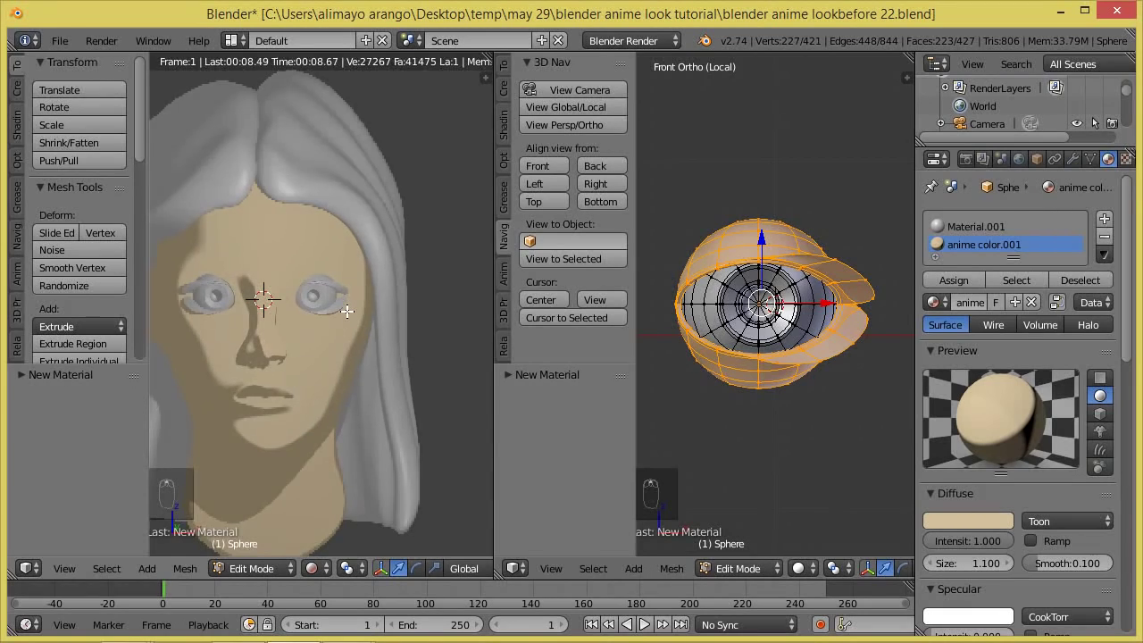
scroll(346, 311, up, 1)
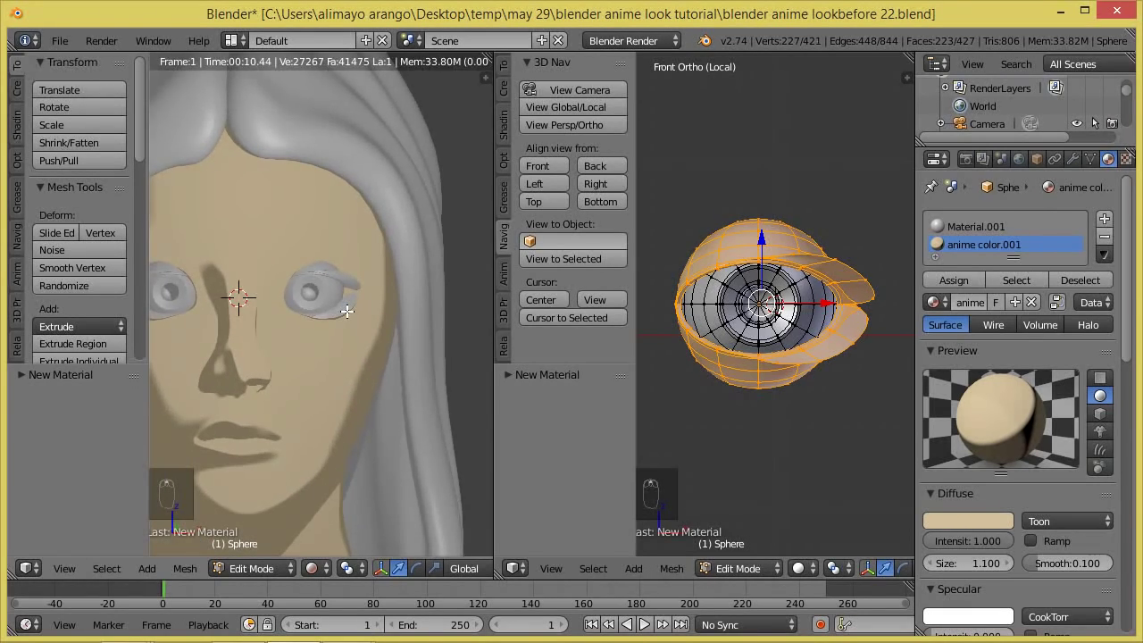
scroll(323, 268, up, 1)
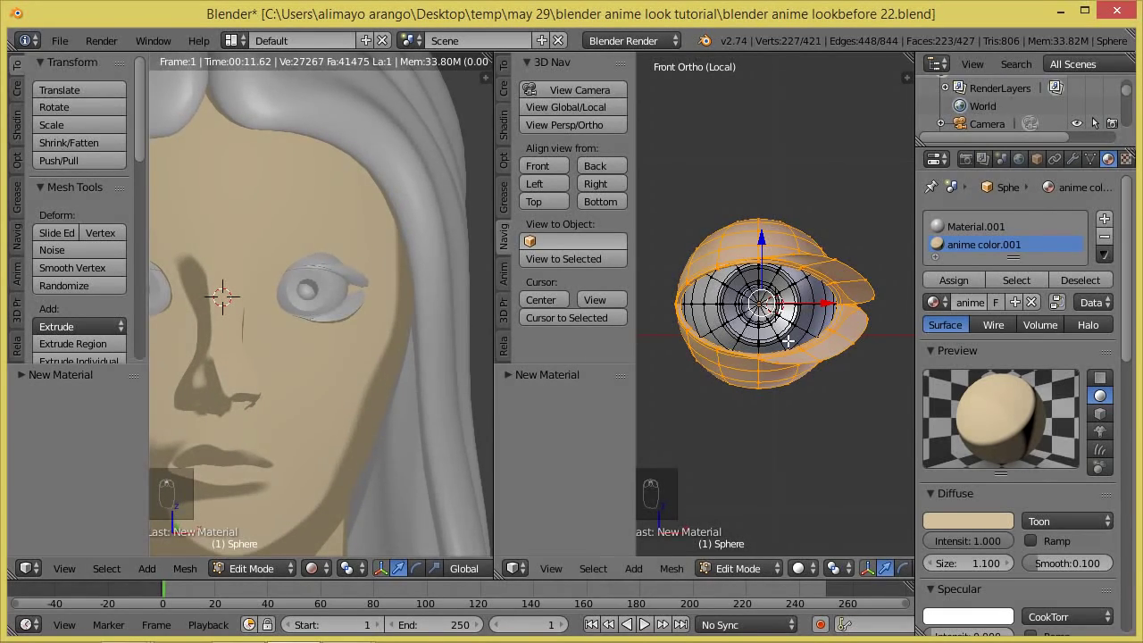
click(954, 280)
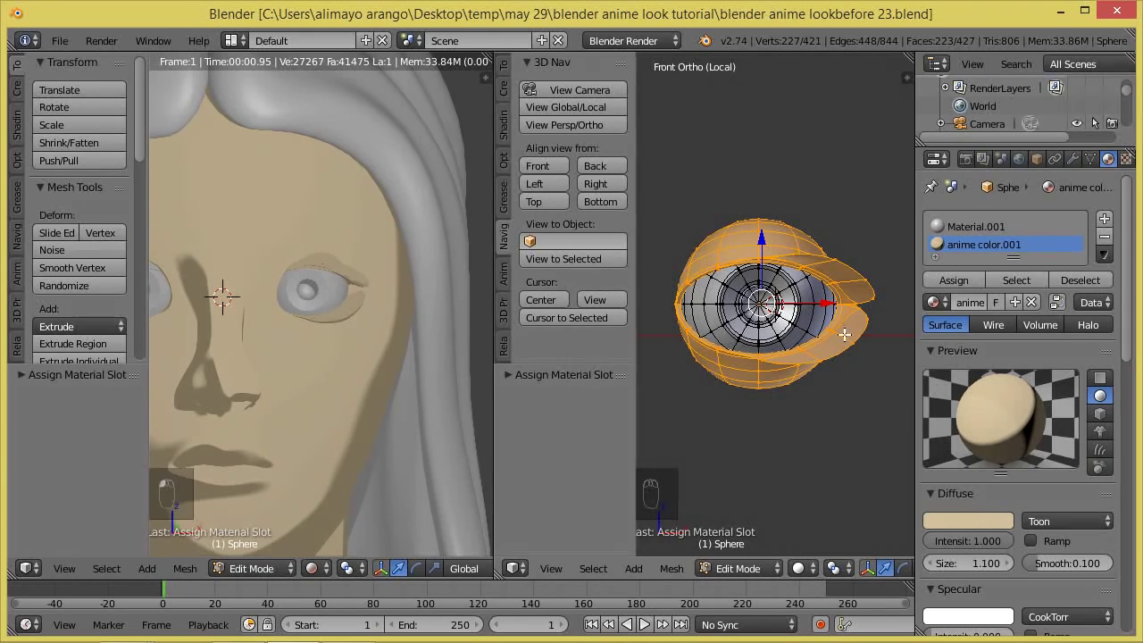
Step: Disable proportional editing for the eye mesh and switch the selection mode to faces
right_click(803, 262)
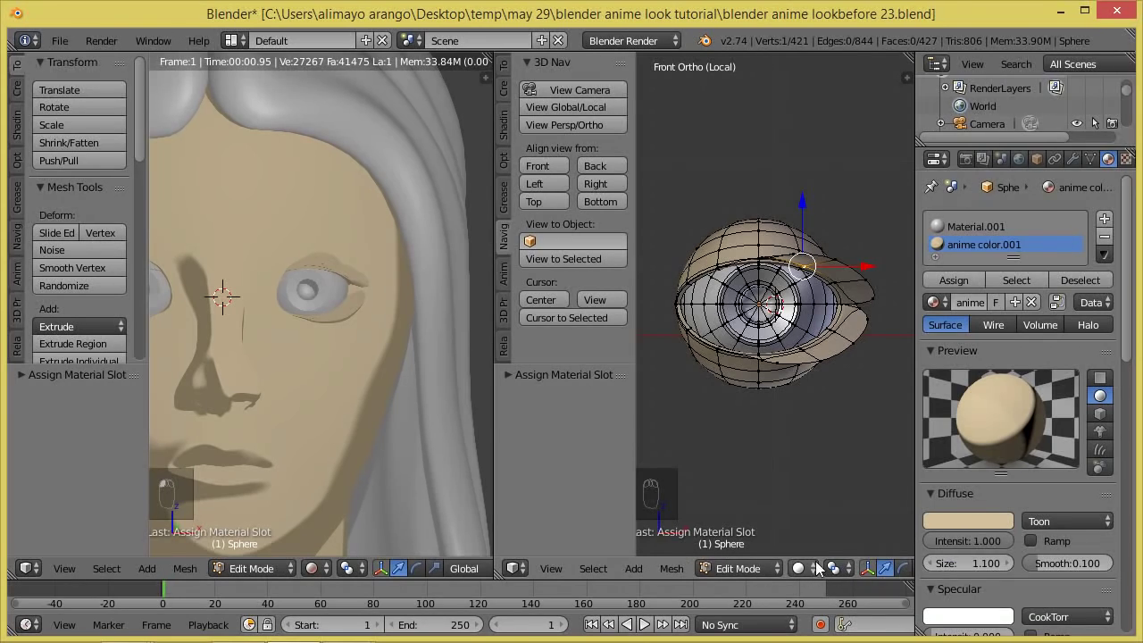
scroll(826, 570, down, 2)
scroll(827, 569, down, 5)
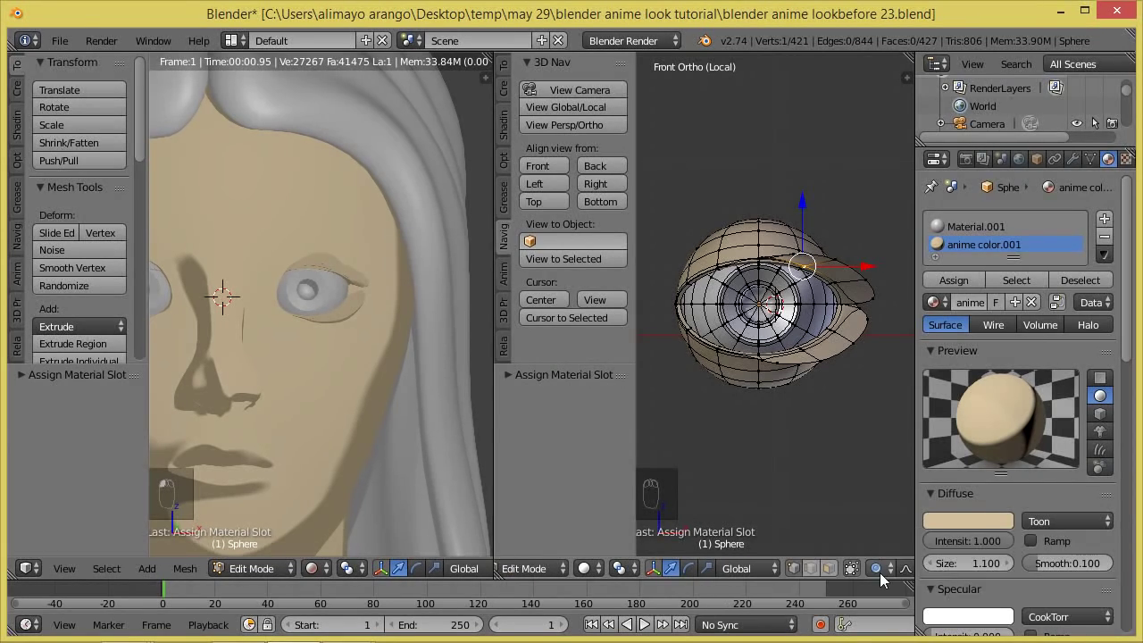
click(880, 569)
click(893, 546)
click(830, 569)
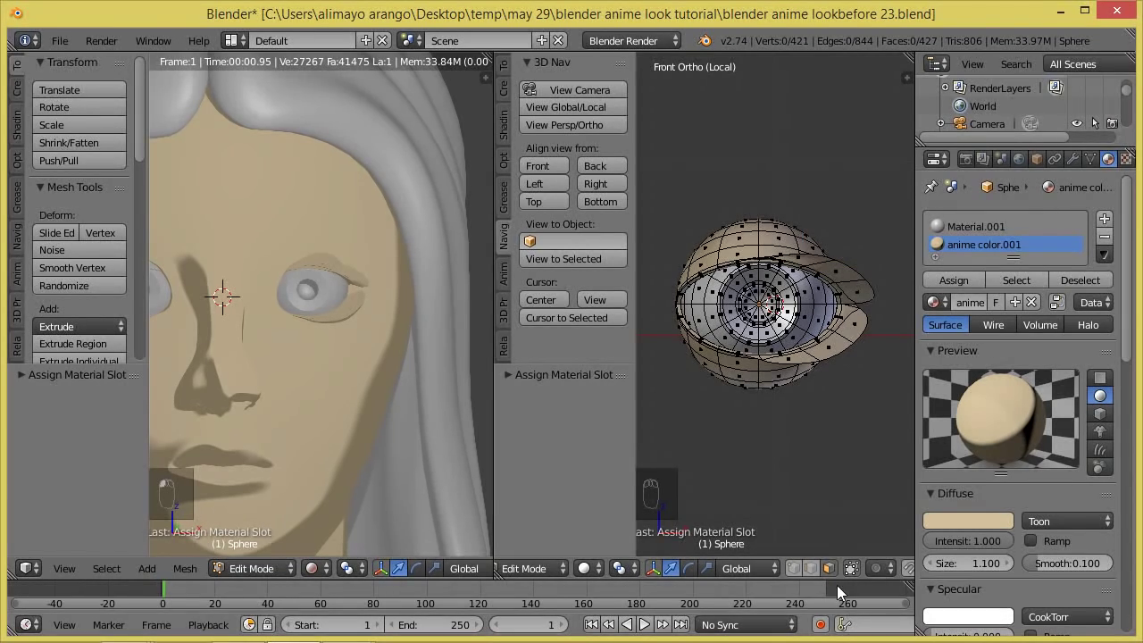
Step: Maximize the eye viewport and select the upper eyelash faces along with the adjoining faces on the upper lid rim
scroll(814, 364, up, 4)
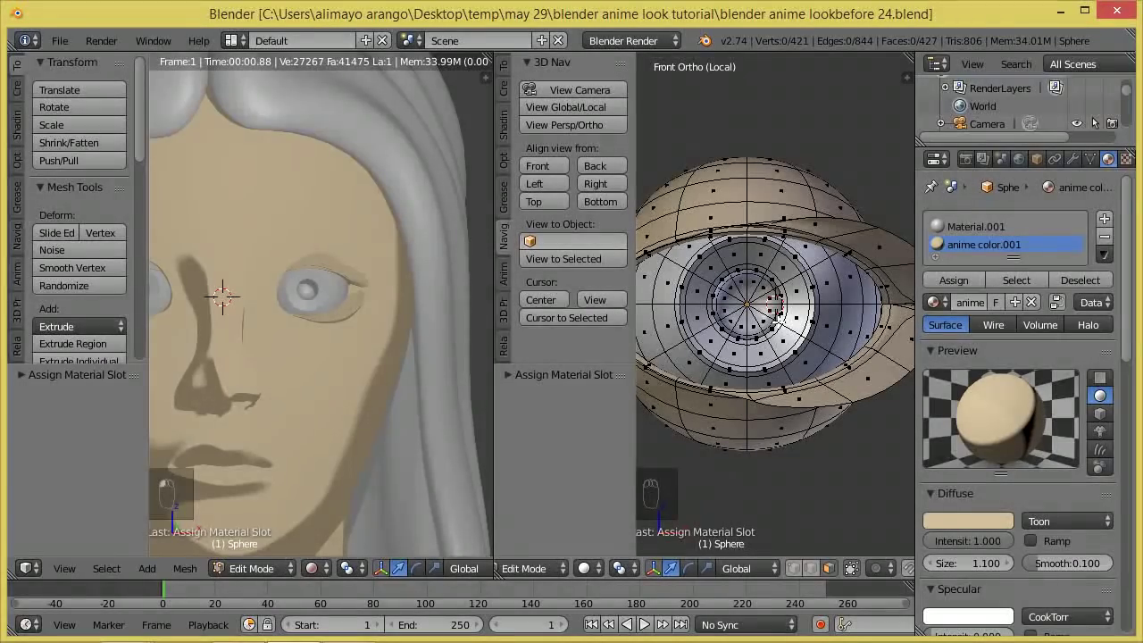
key(shift+space)
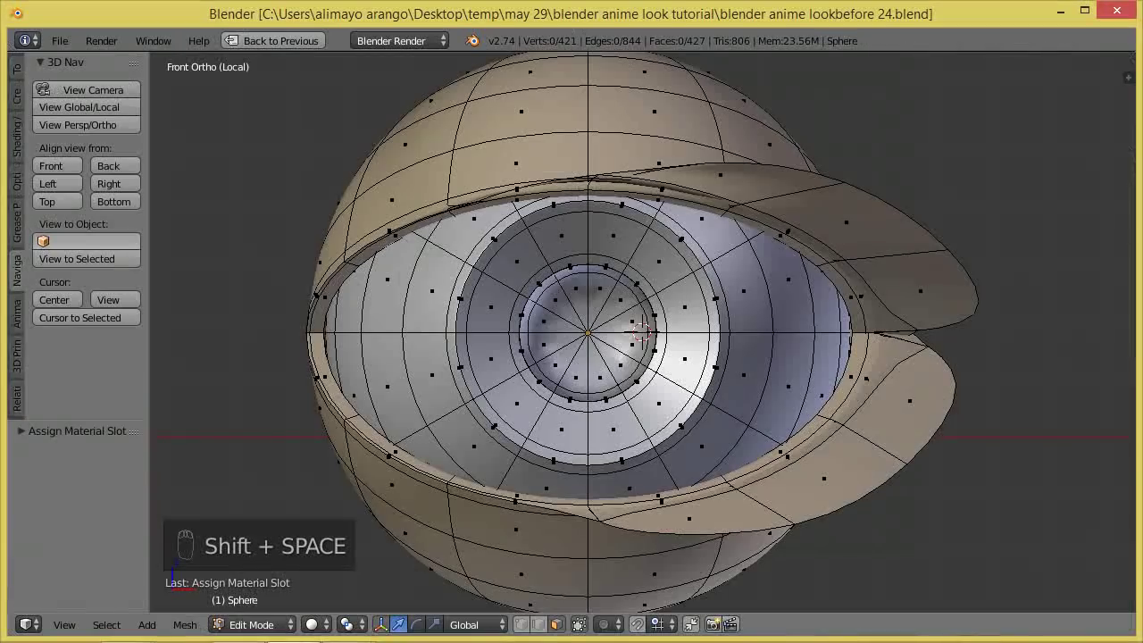
scroll(771, 319, down, 1)
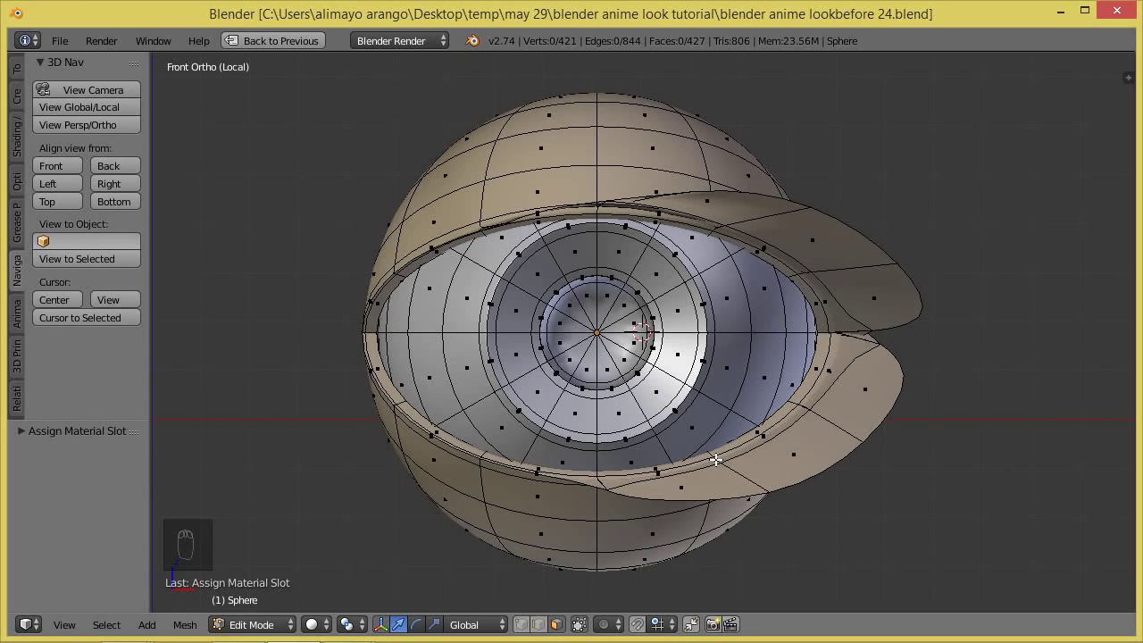
right_click(725, 205)
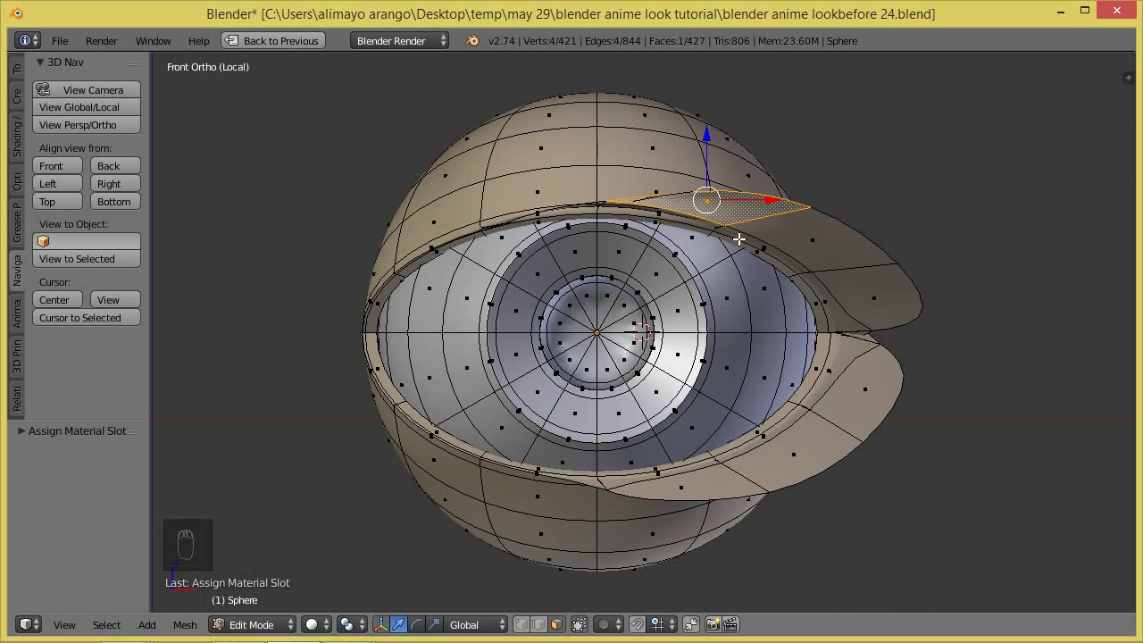
shift+right_click(799, 229)
shift+right_click(860, 281)
shift+right_click(839, 319)
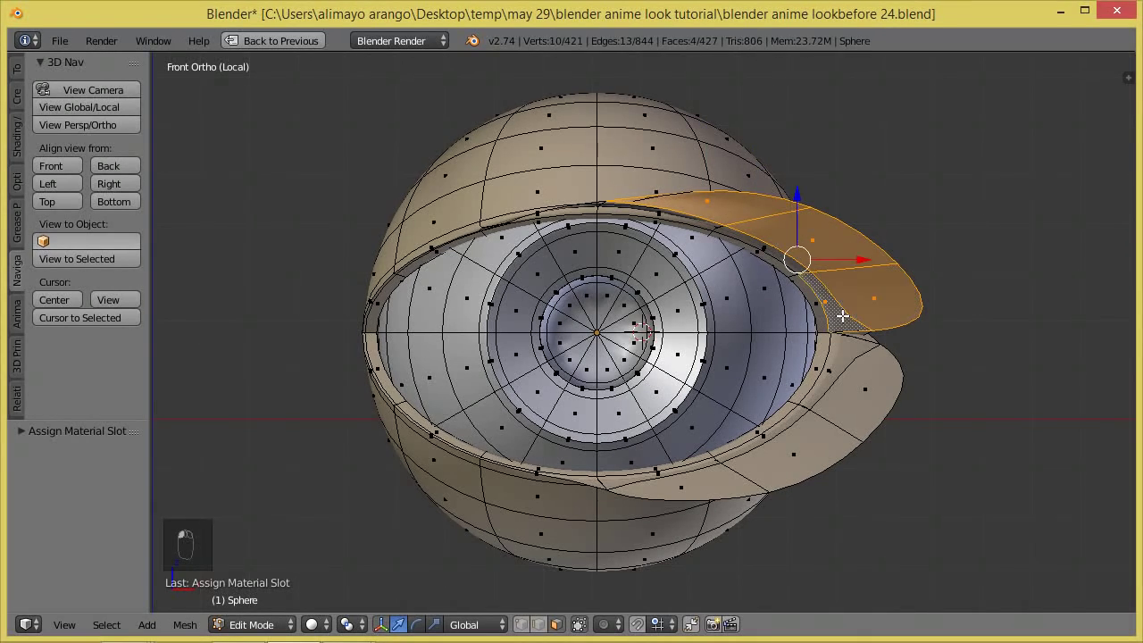
shift+right_click(750, 239)
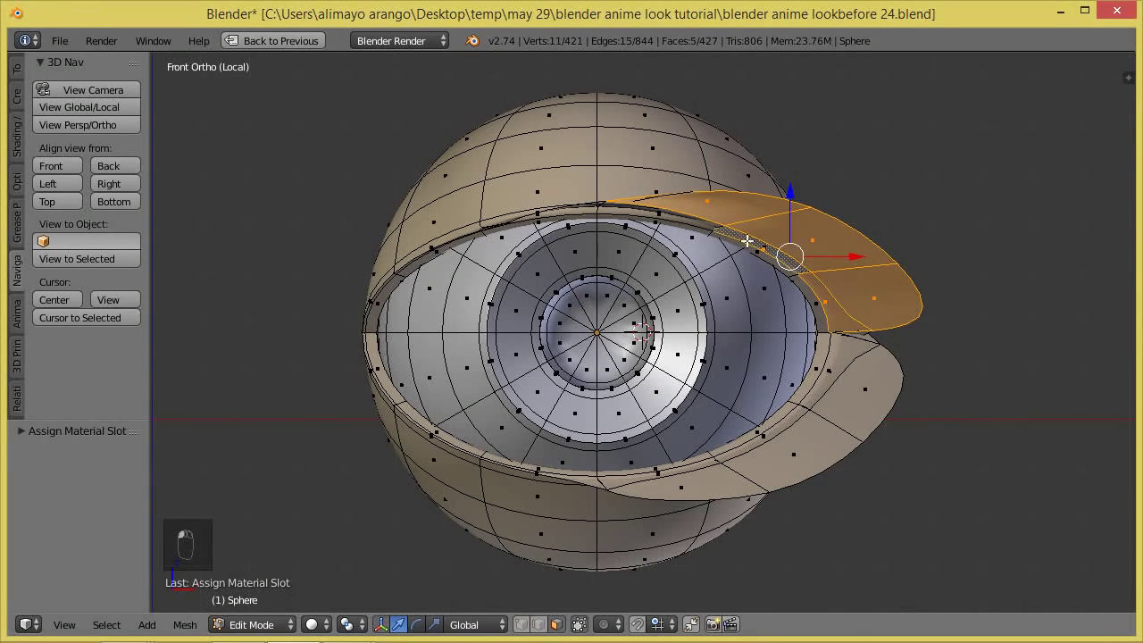
shift+right_click(688, 215)
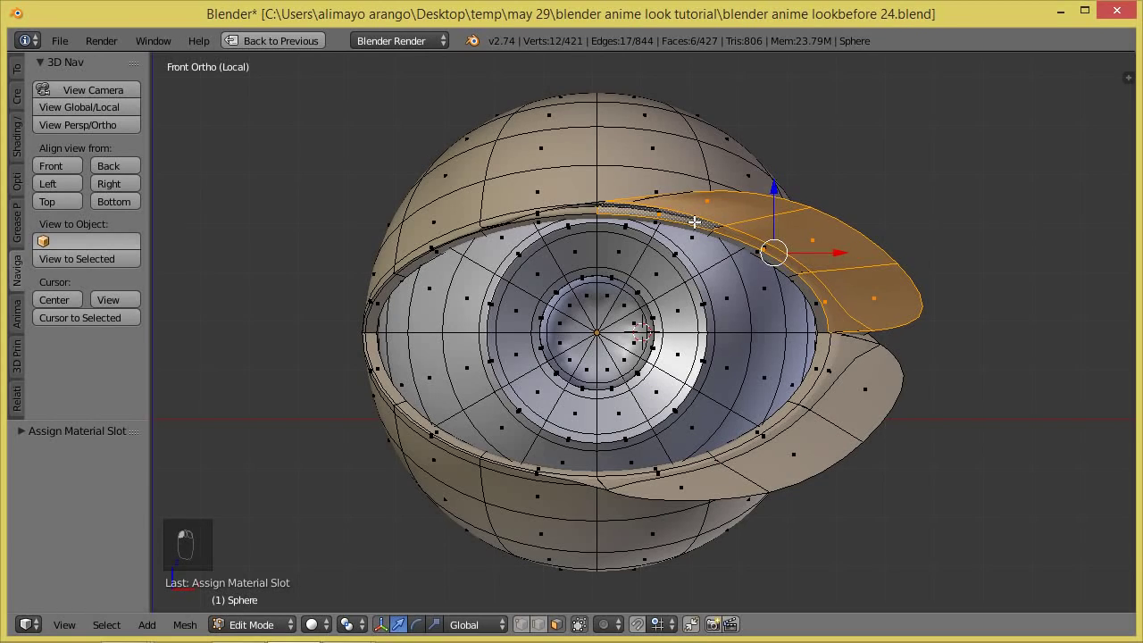
Step: Add the lower eyelash faces and the adjoining lower lid rim faces to the selection, and restore the split viewport layout
shift+right_click(876, 401)
shift+right_click(798, 453)
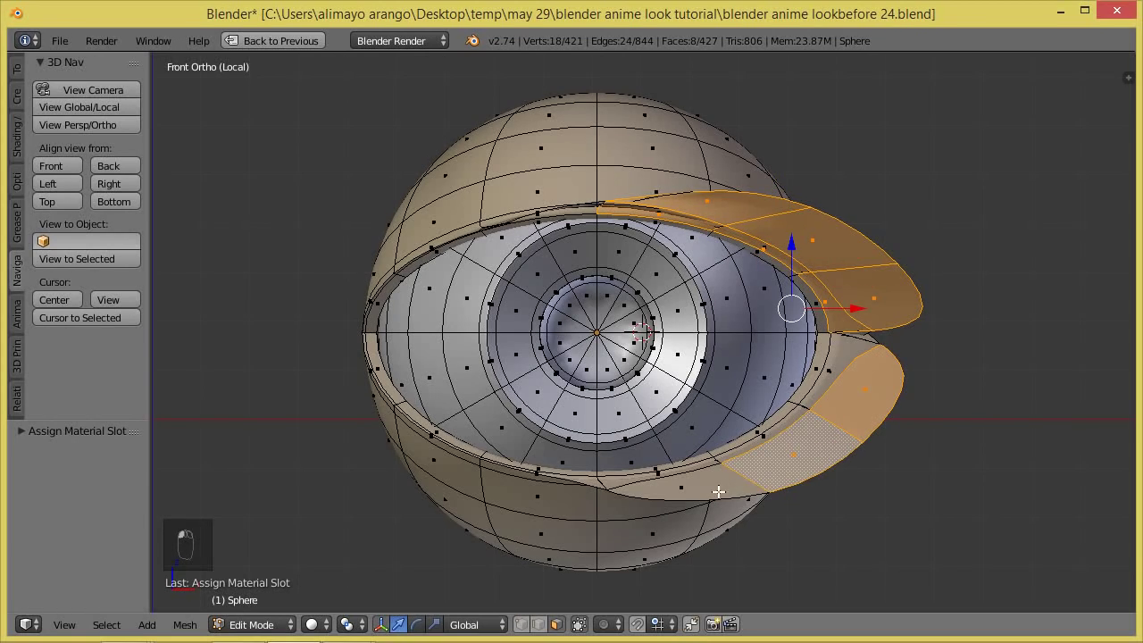
shift+right_click(665, 488)
shift+right_click(616, 487)
shift+right_click(593, 482)
shift+right_click(739, 451)
shift+right_click(834, 359)
shift+right_click(870, 337)
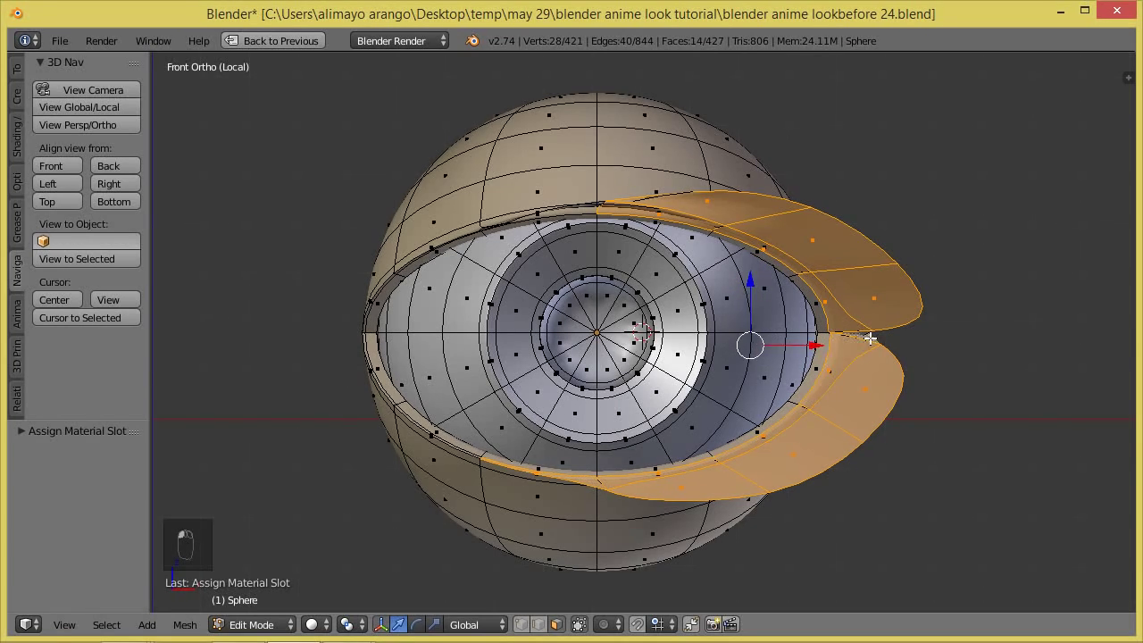
mouse_move(866, 348)
middle_down()
mouse_move(869, 296)
mouse_move(857, 318)
mouse_move(844, 313)
mouse_move(875, 390)
mouse_move(860, 363)
middle_up()
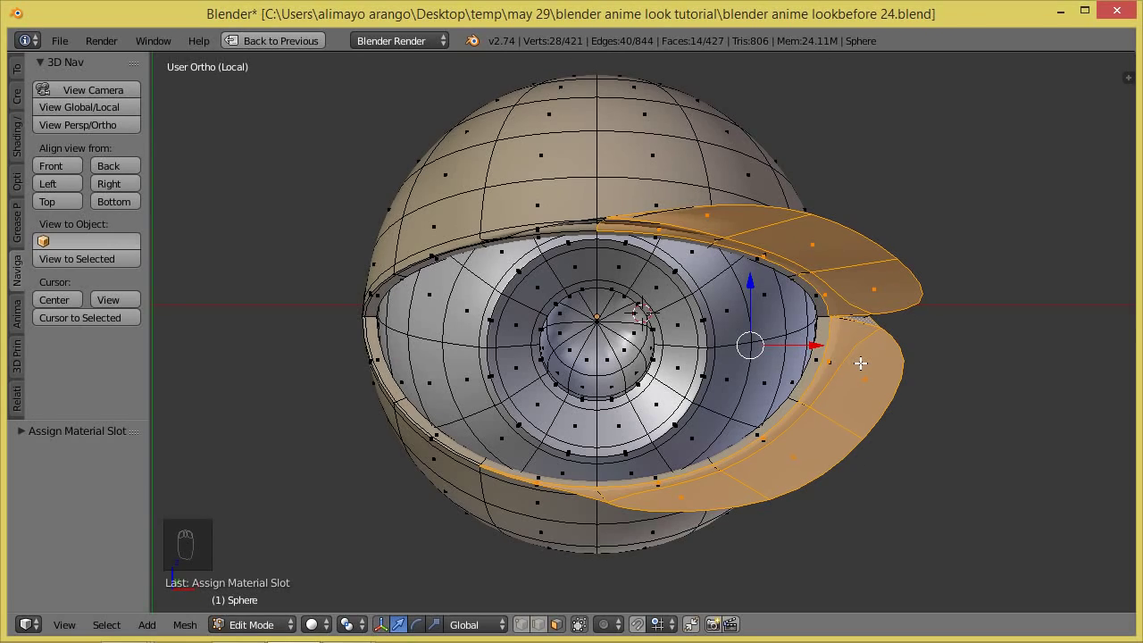
key(shift+space)
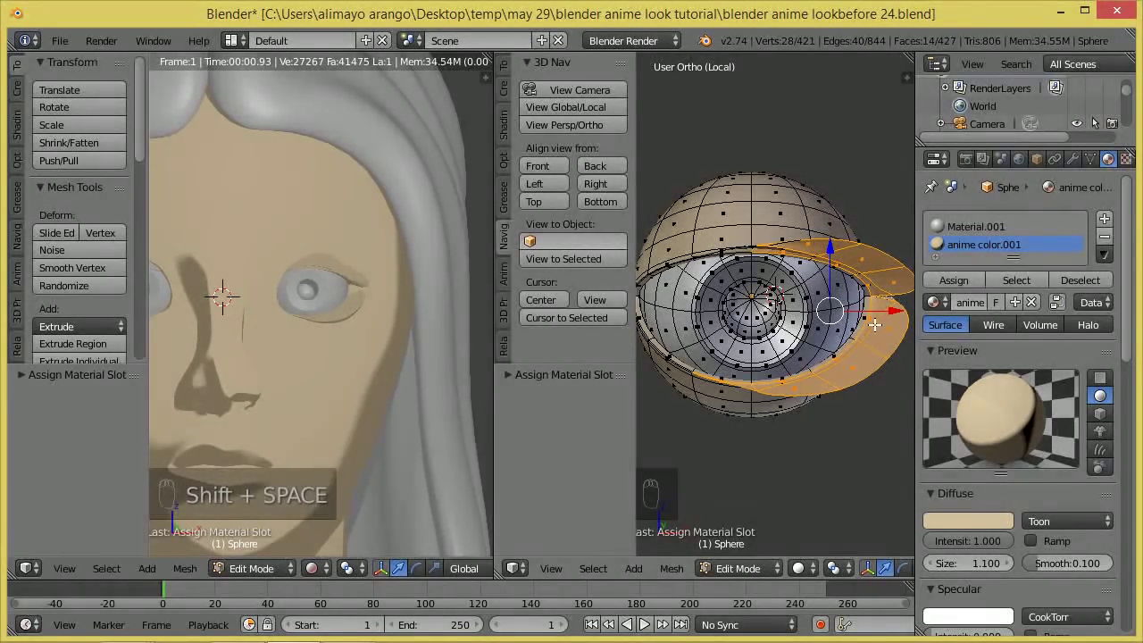
Step: Add a third material slot to the eye and fill it with a separate copy of anime color.001
click(1106, 220)
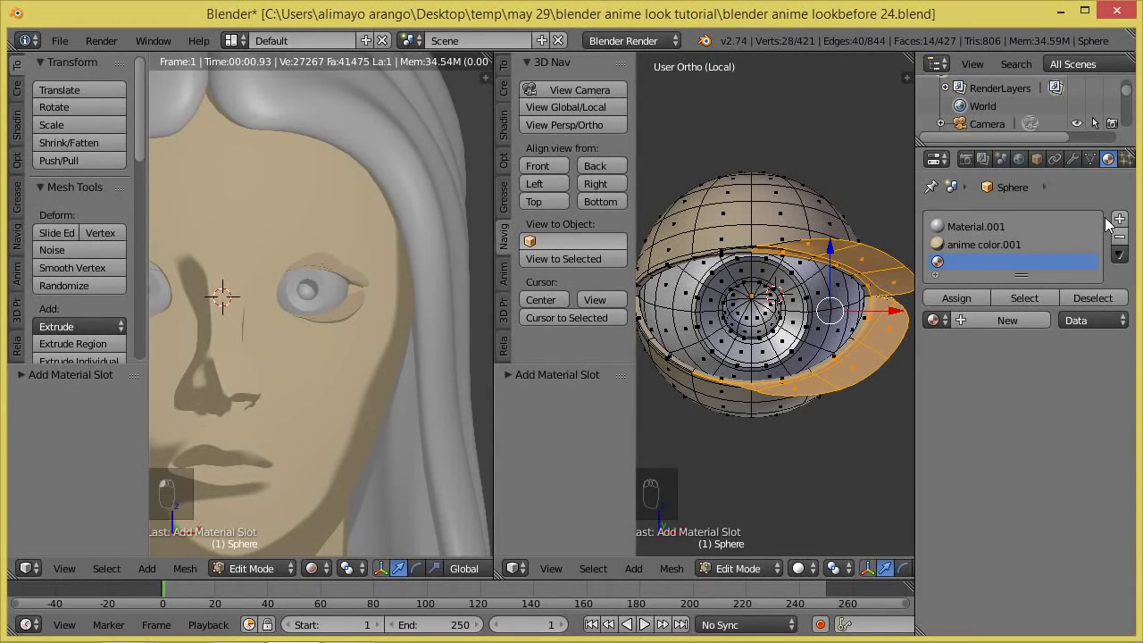
click(933, 321)
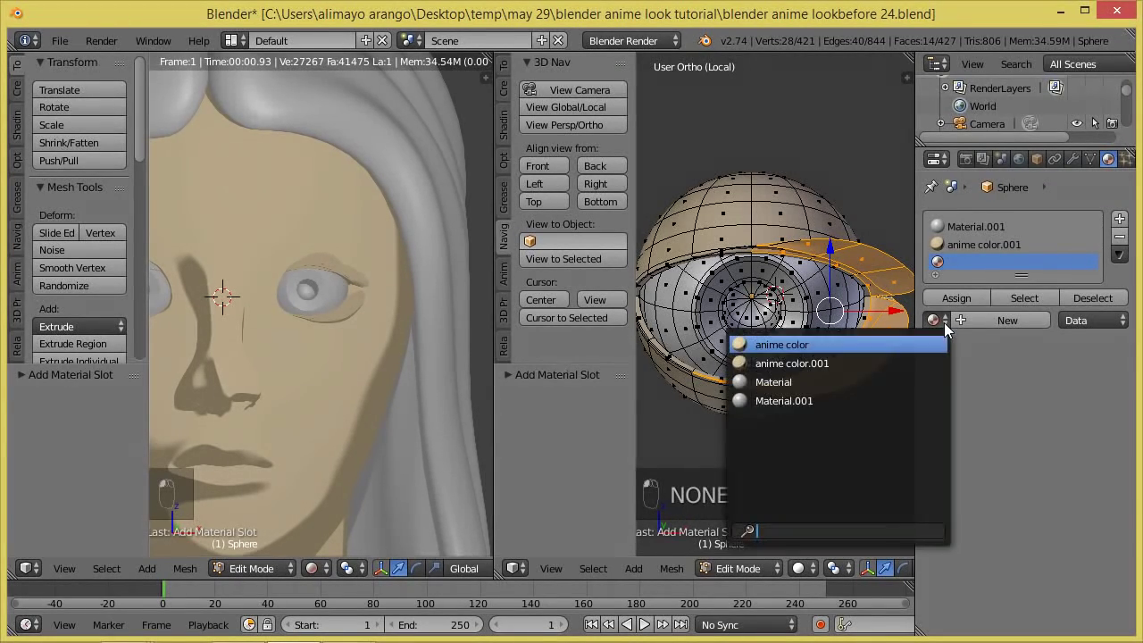
click(876, 363)
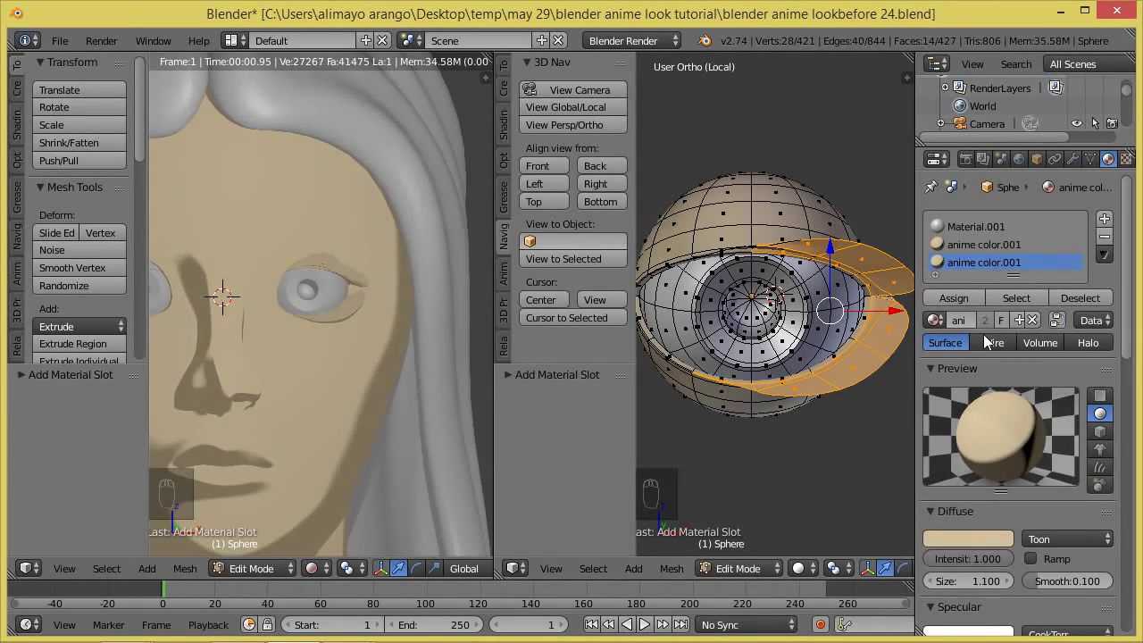
click(1017, 319)
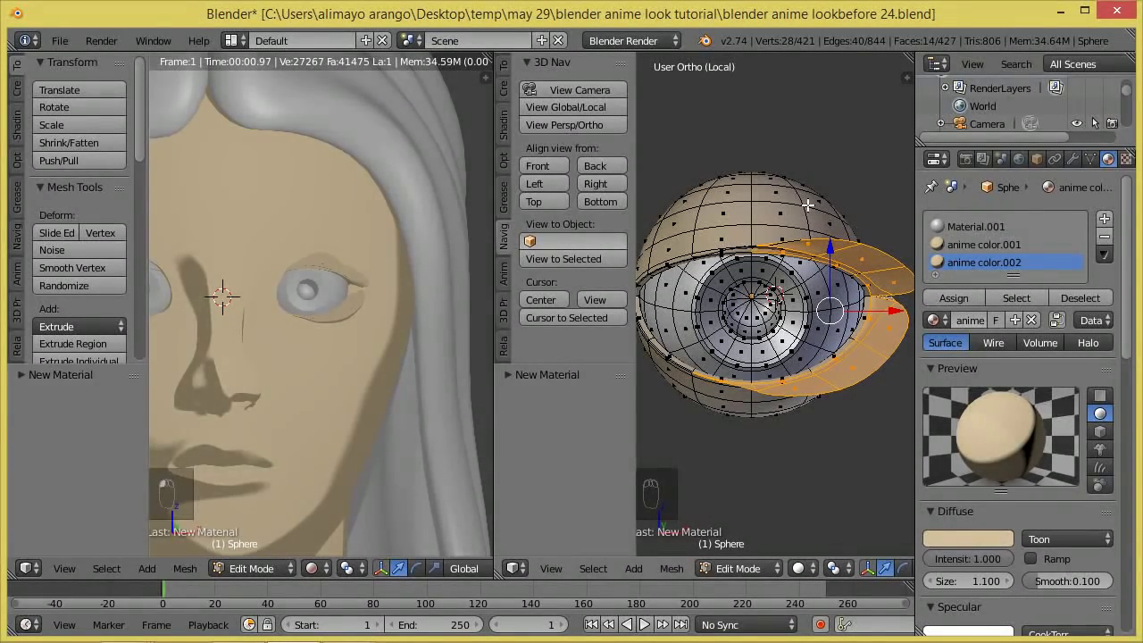
Step: Darken the copied material's diffuse color to a very dark brown and assign it to the selected eyelash faces
click(980, 536)
drag(1002, 322, 998, 403)
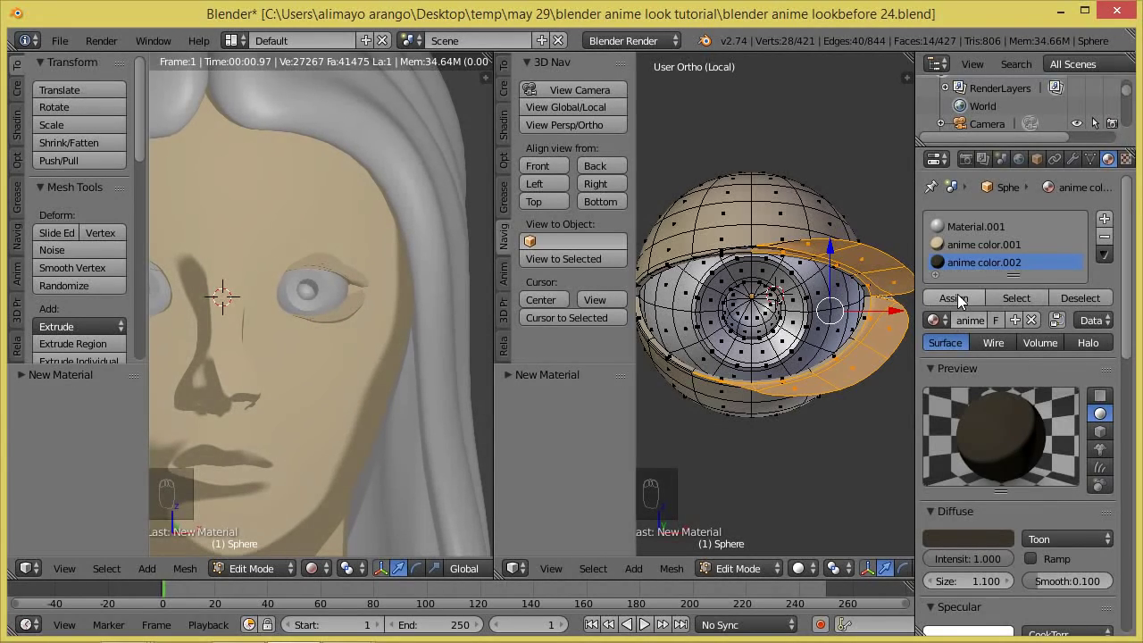
click(957, 297)
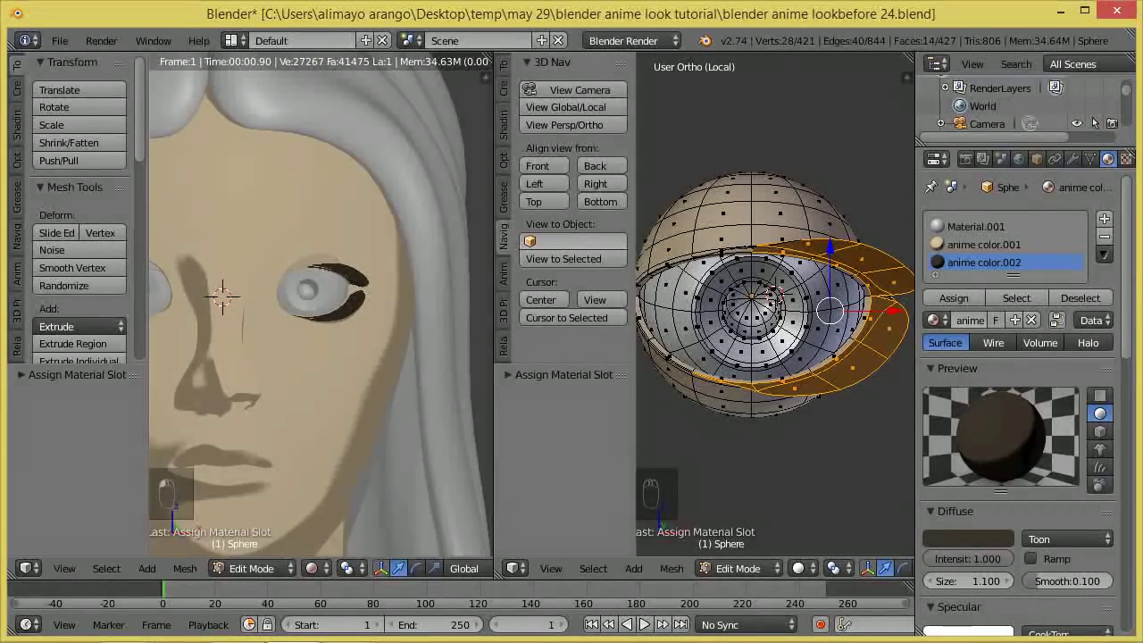
Step: Save the scene as the next numbered version, blender anime lookbefore 25.blend
key(ctrl+shift+s)
key(KP_Add)
key(Return)
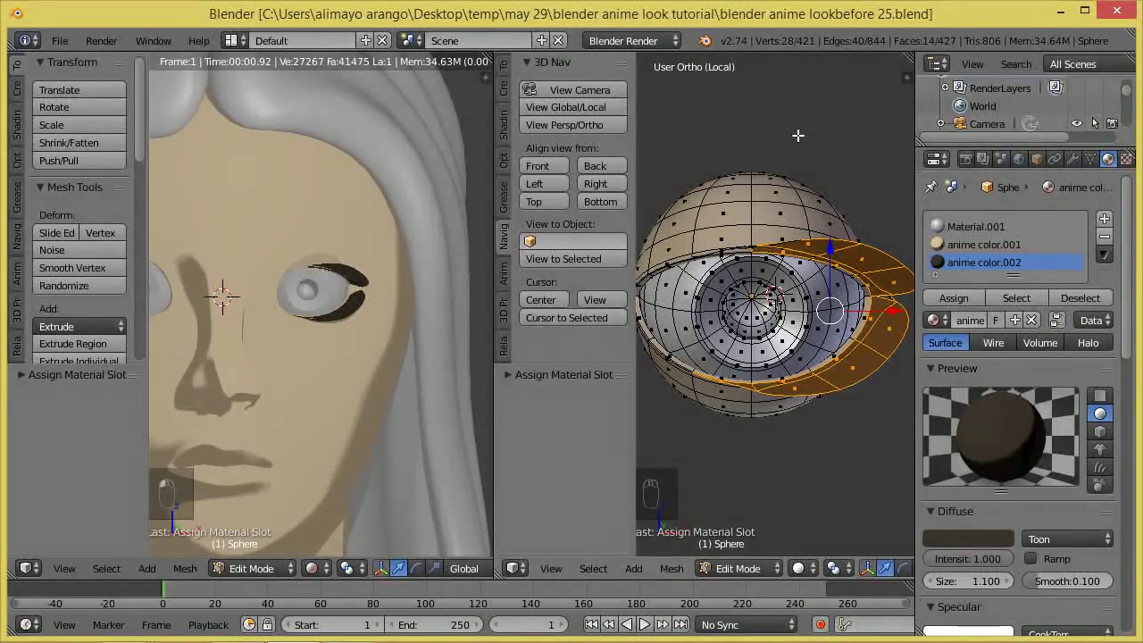
Step: Select only the linked eyeball mesh and fill a fourth material slot with a separate copy of anime color.002
scroll(806, 356, up, 1)
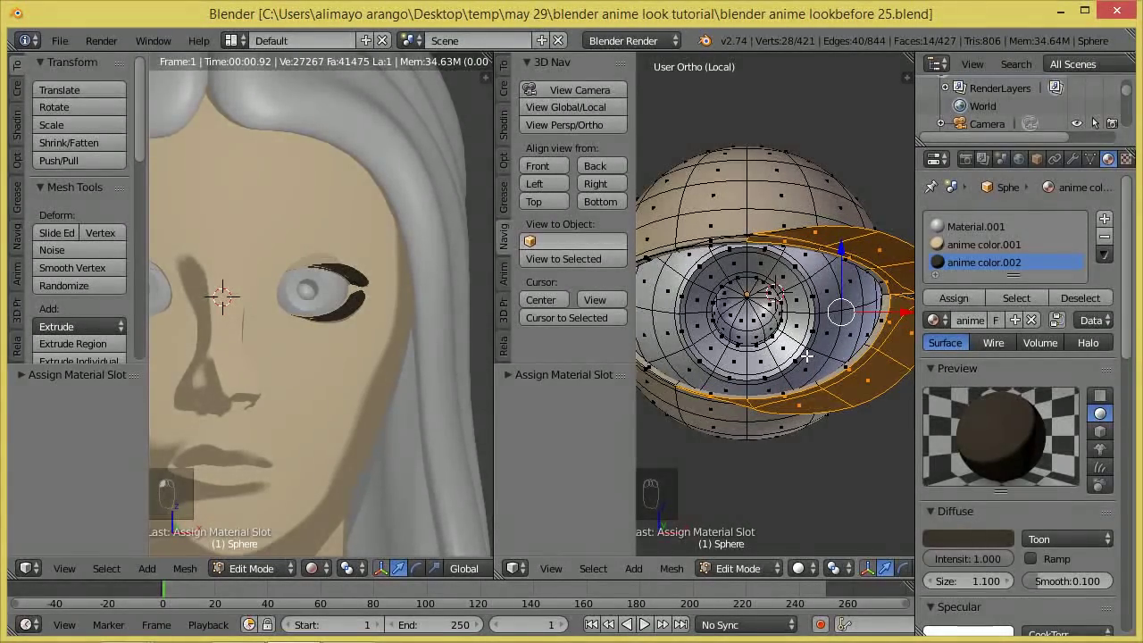
key(a)
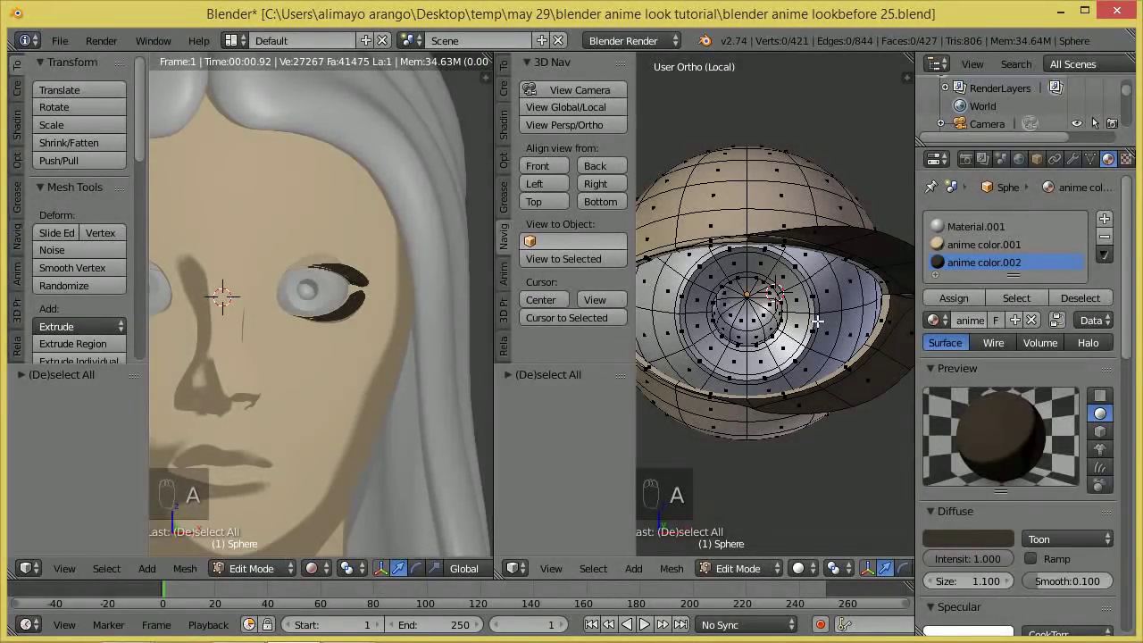
key(l)
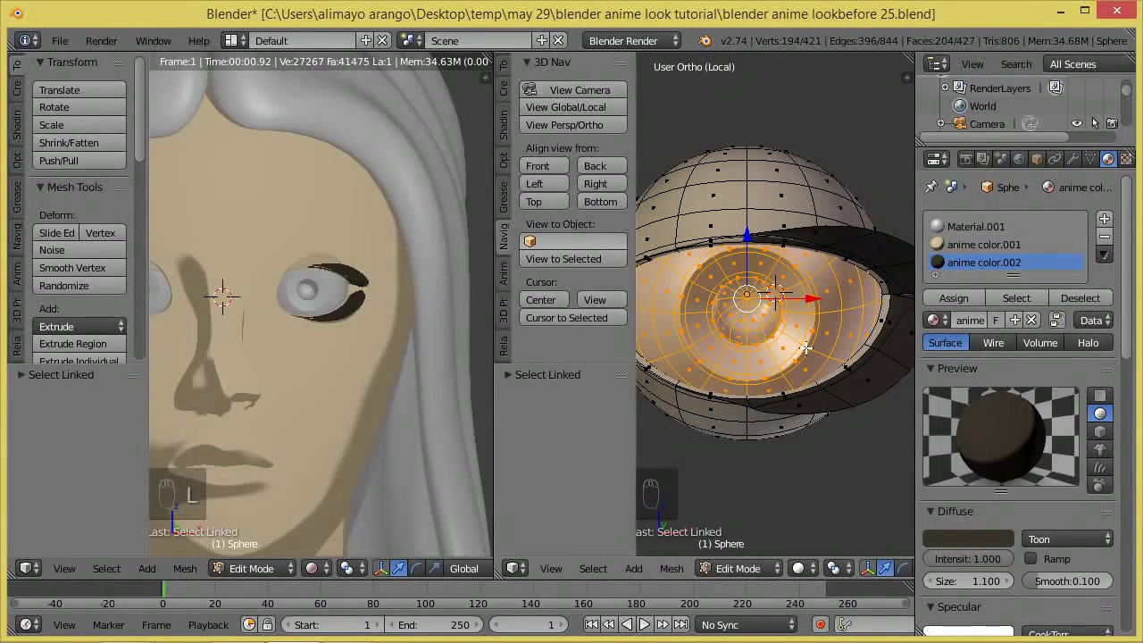
click(1104, 221)
click(935, 337)
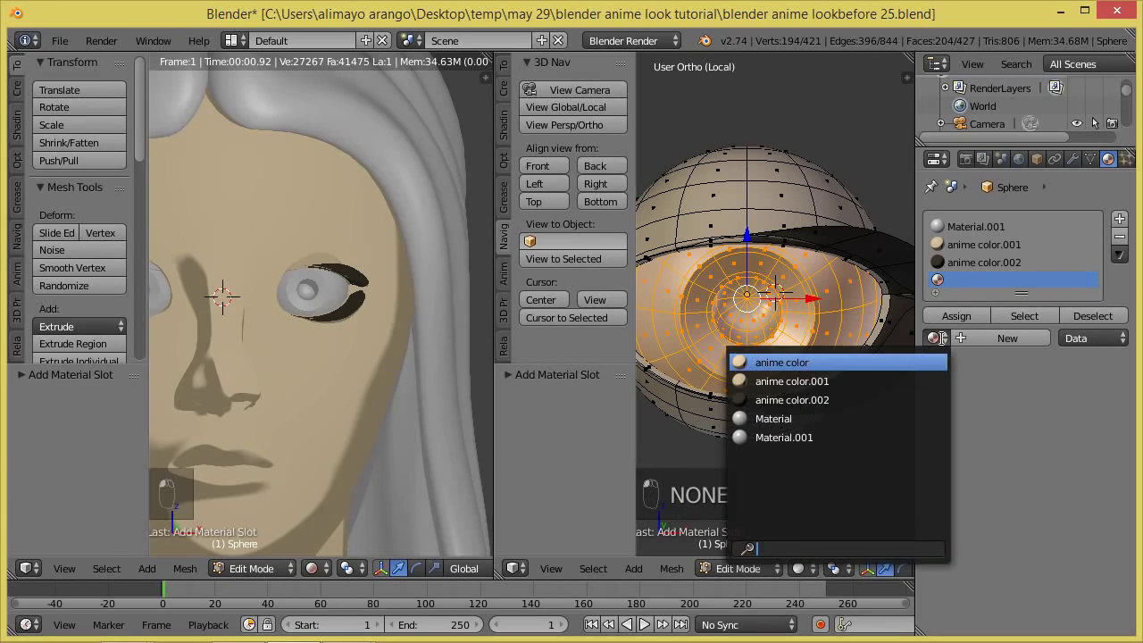
click(854, 399)
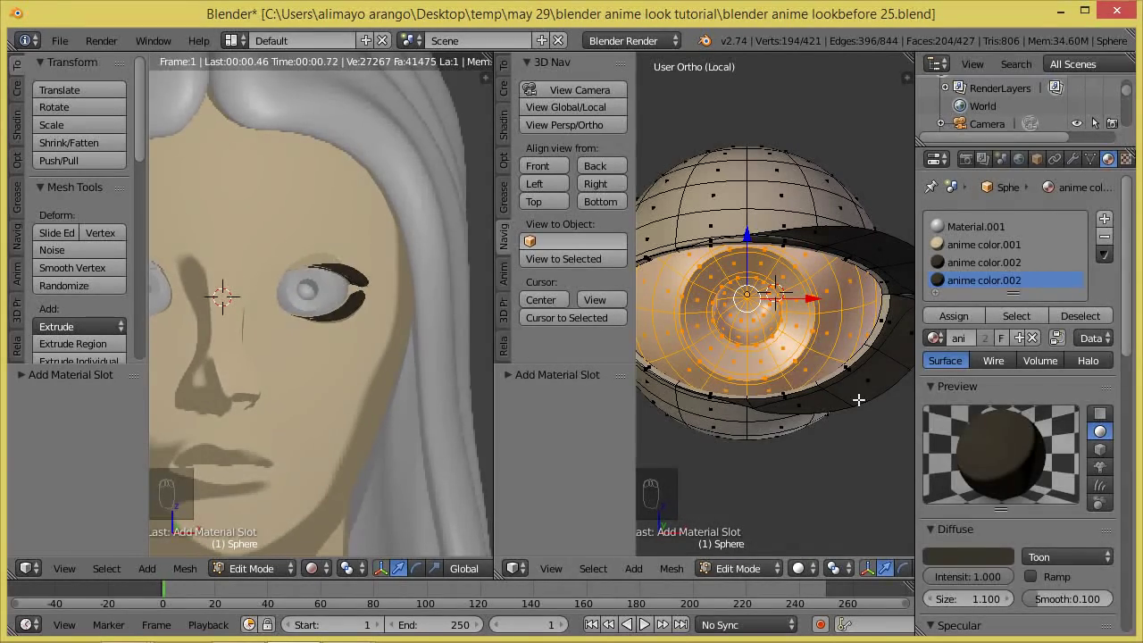
click(1020, 336)
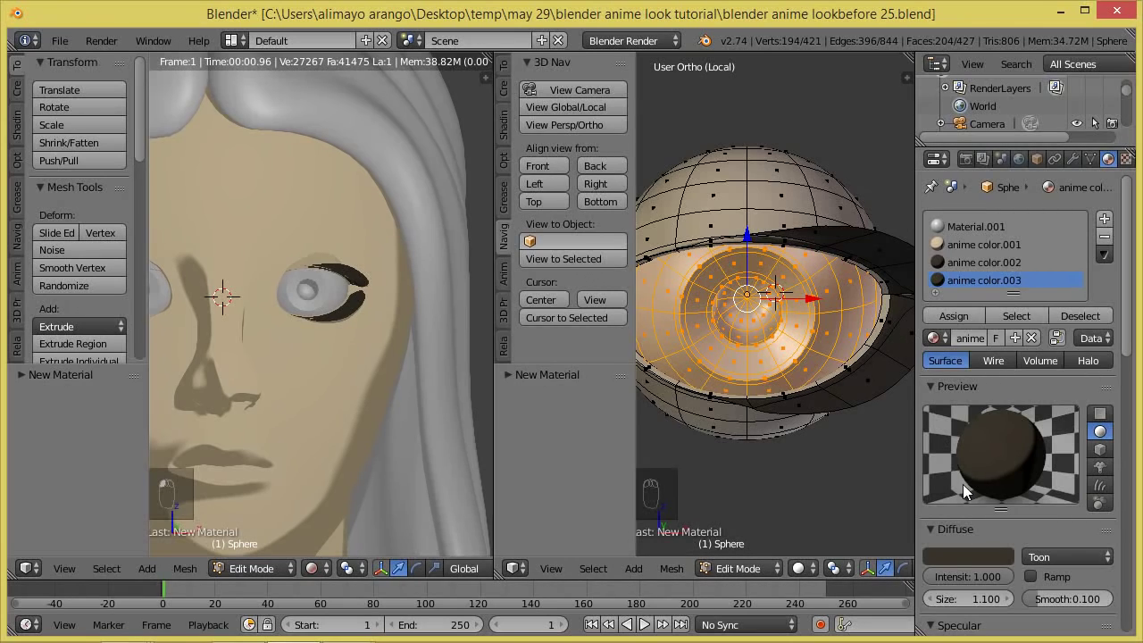
Step: Assign the new material to the eyeball with a white diffuse color, and save the file as blender anime lookbefore 26.blend
click(968, 555)
drag(997, 410, 998, 325)
click(918, 391)
click(921, 384)
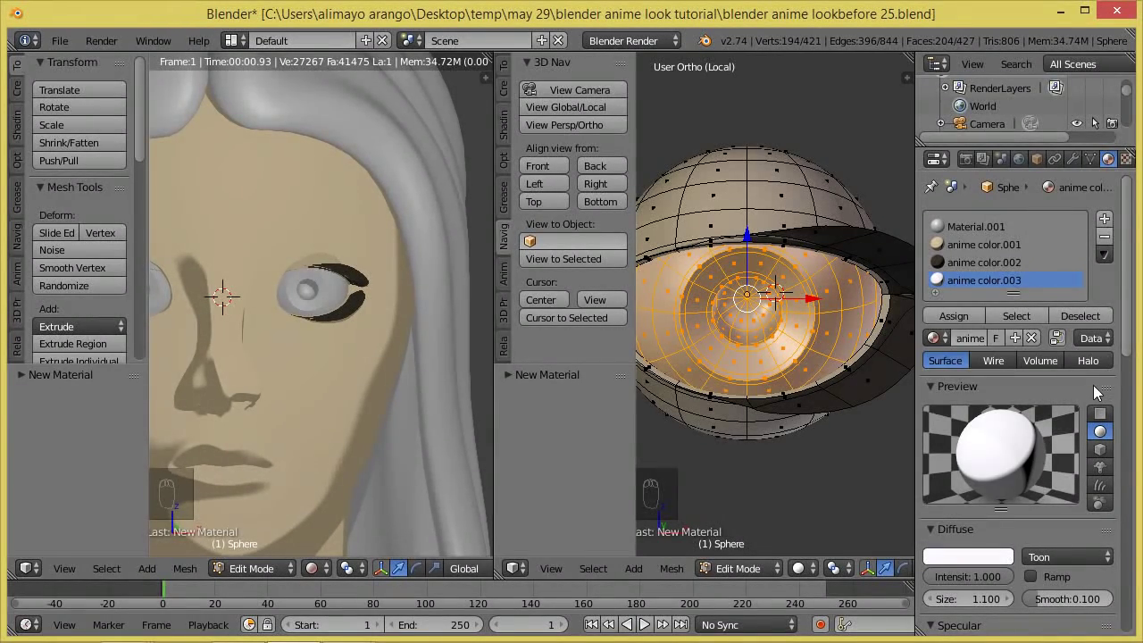
click(958, 313)
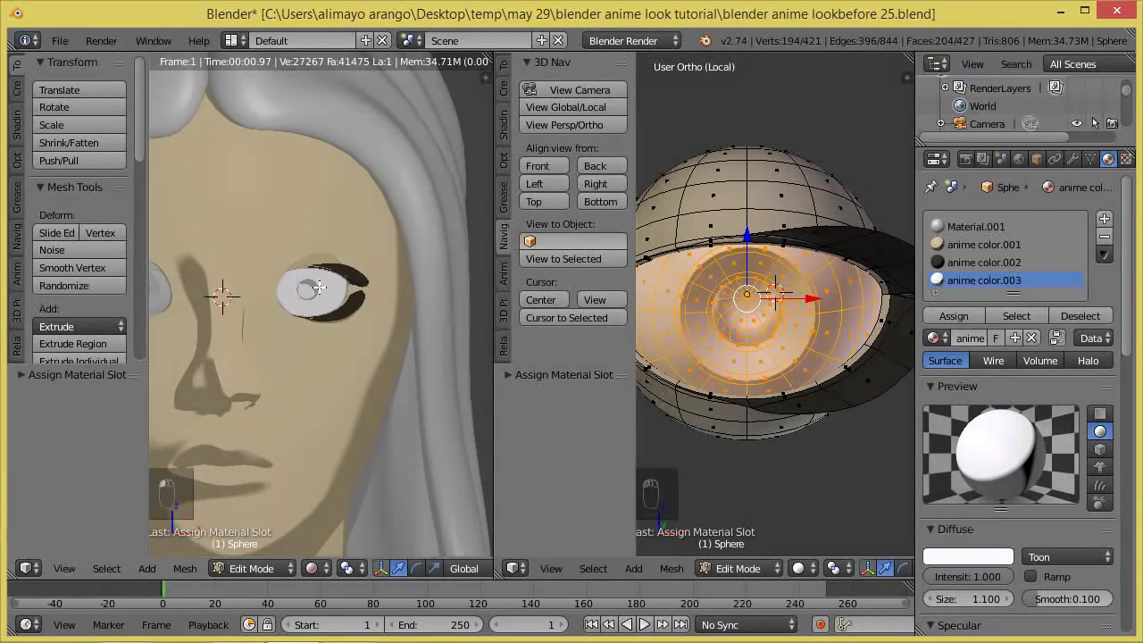
key(ctrl+alt+s)
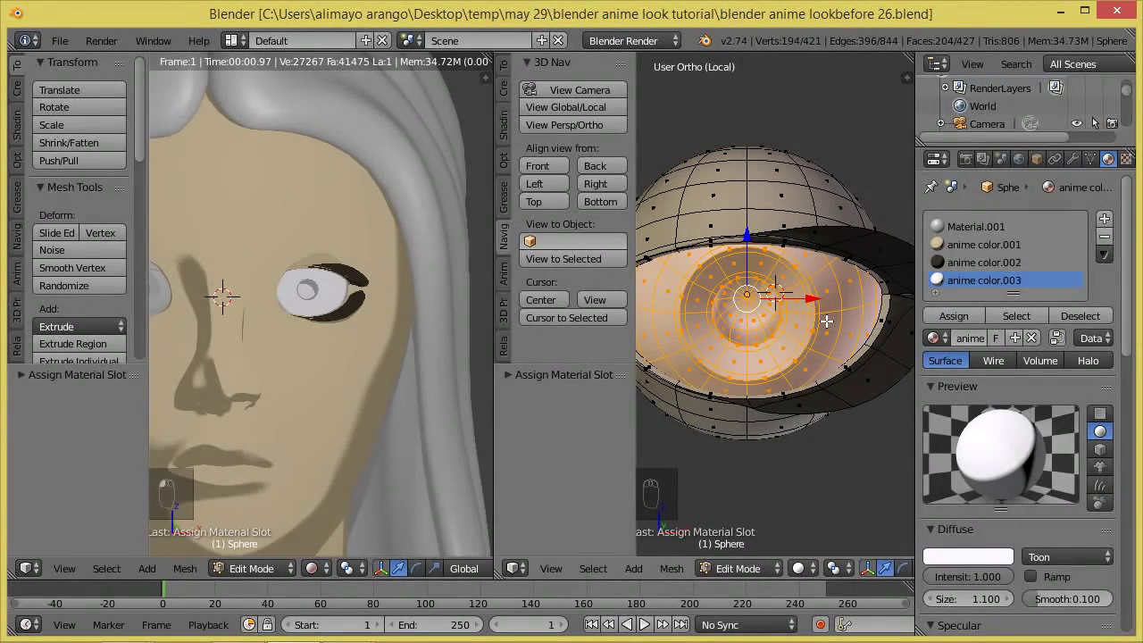
Step: Clear the selection and select the full wide ring of iris faces around the pupil
key(a)
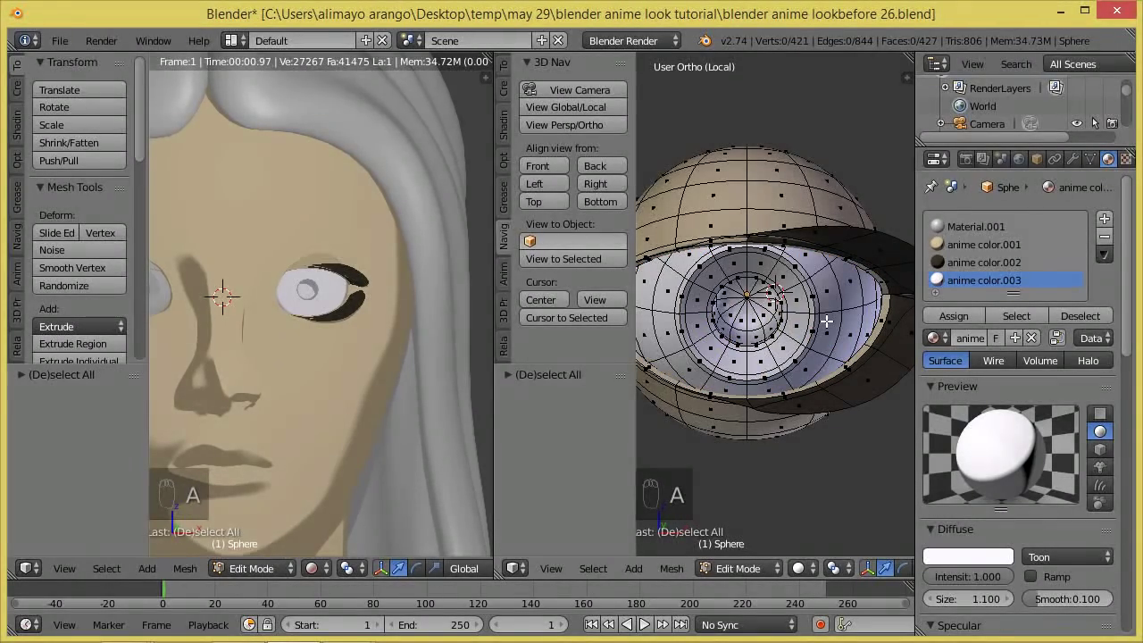
scroll(877, 569, down, 3)
scroll(877, 569, down, 4)
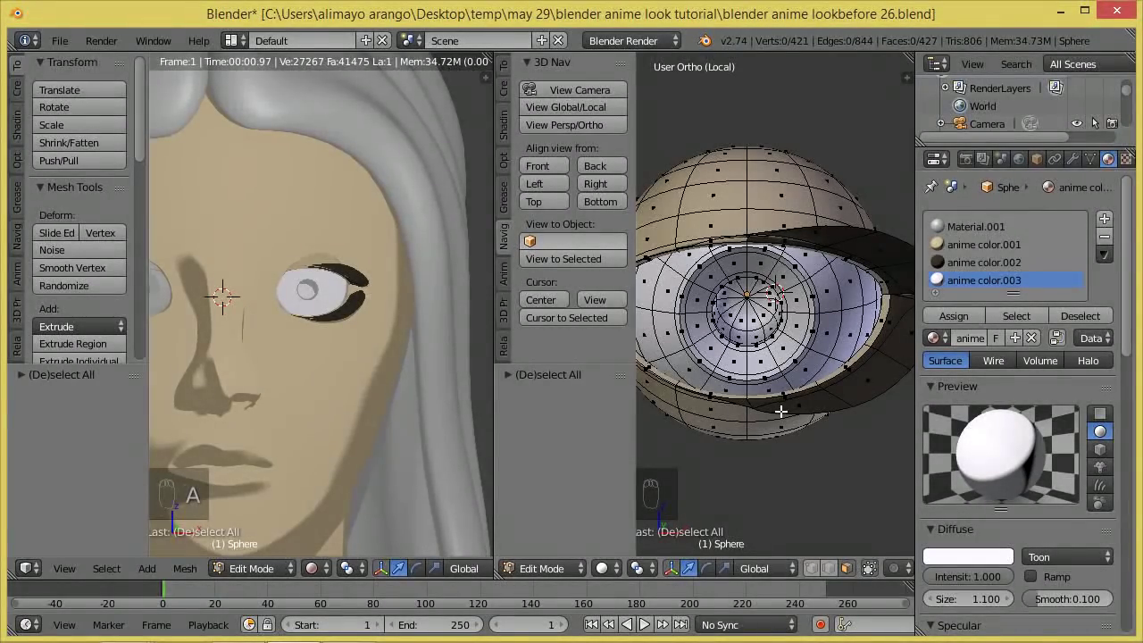
key(shift+space)
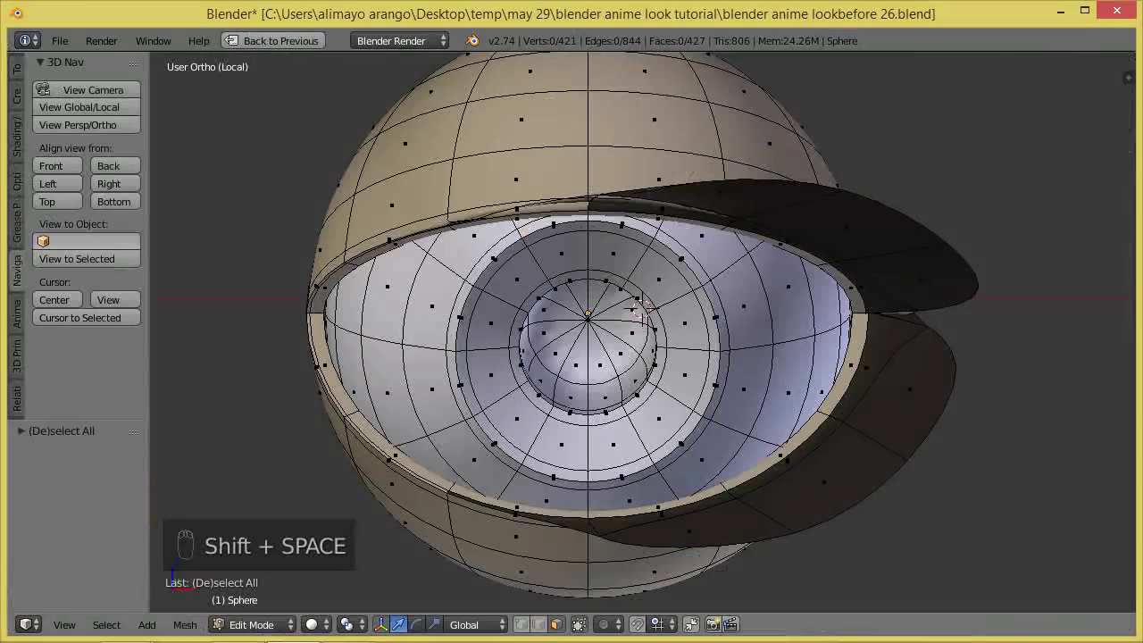
right_click(623, 441)
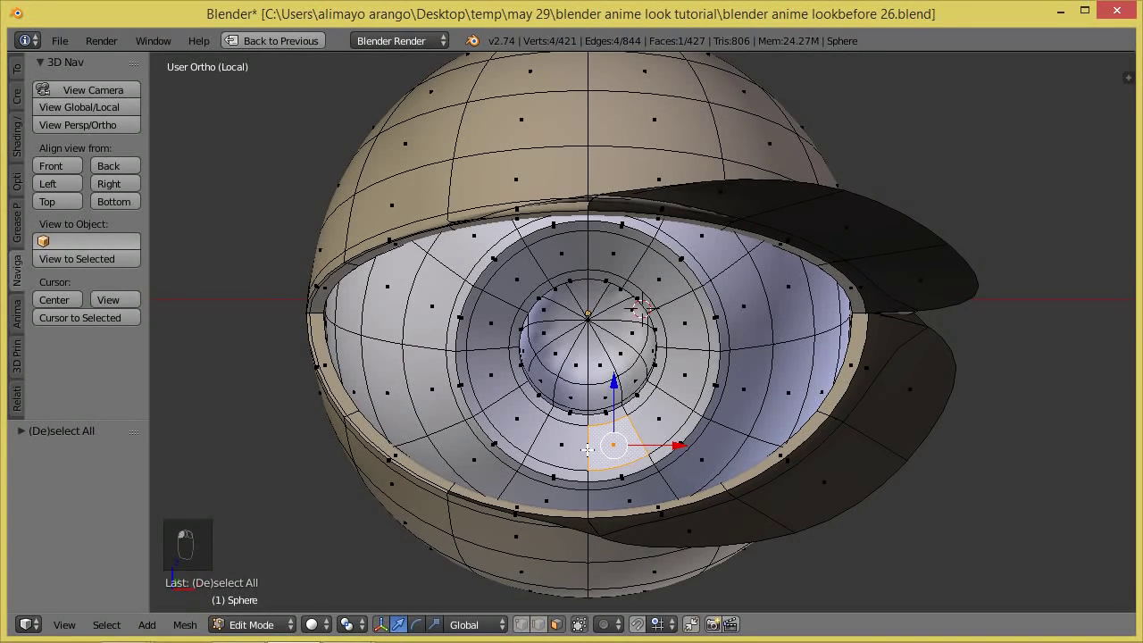
shift+right_click(558, 442)
shift+right_click(503, 394)
shift+right_click(492, 372)
shift+right_click(492, 326)
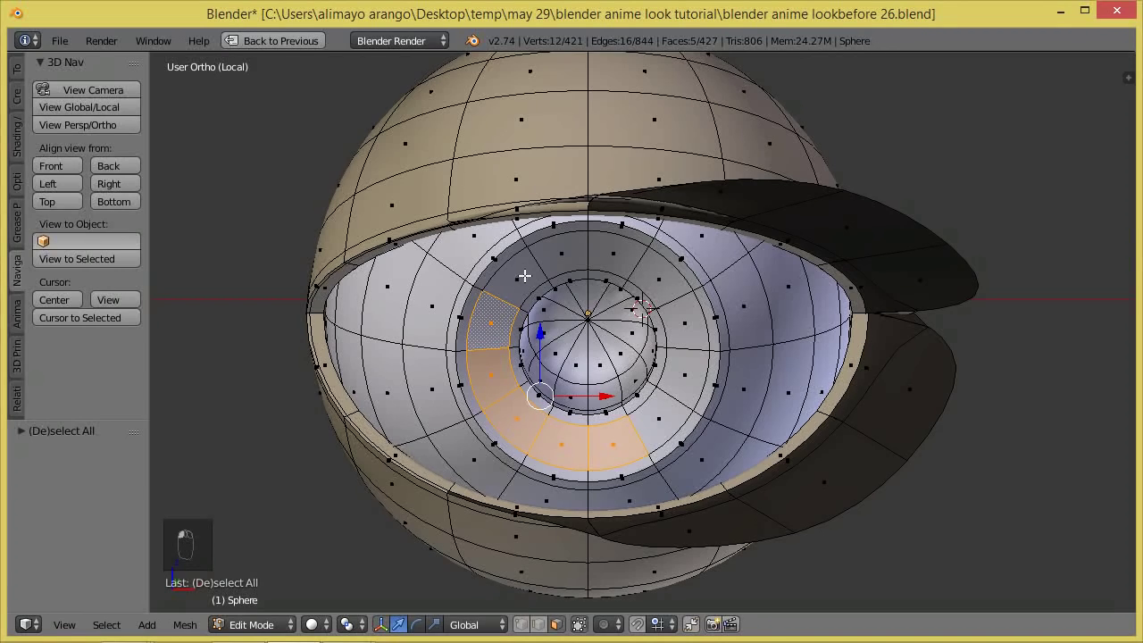
shift+right_click(521, 277)
shift+right_click(557, 258)
shift+right_click(622, 257)
shift+right_click(665, 279)
shift+right_click(688, 324)
shift+right_click(687, 375)
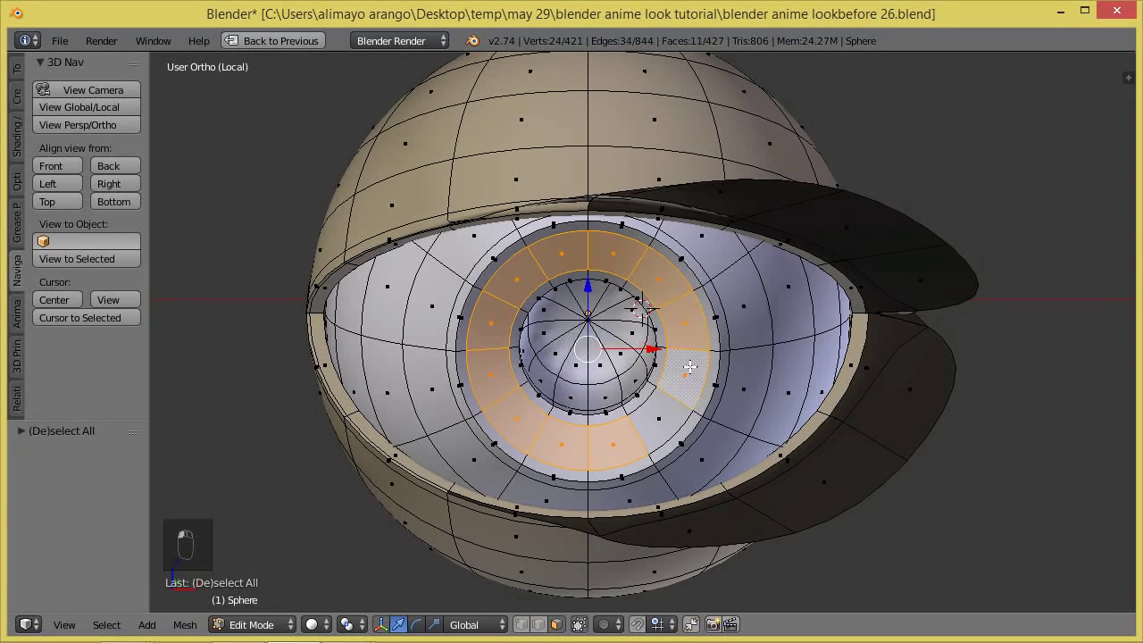
shift+right_click(660, 420)
Step: Extend the selection with the narrow rim faces along the outer edge of the iris ring
shift+right_click(677, 440)
shift+right_click(708, 382)
shift+right_click(713, 327)
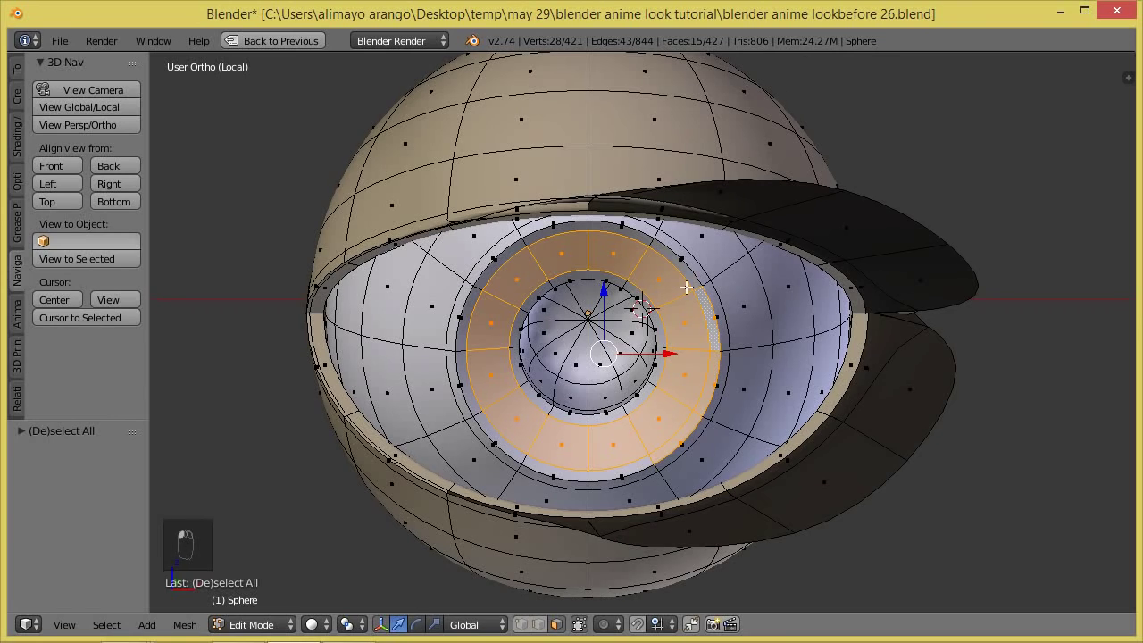
shift+right_click(680, 270)
shift+right_click(611, 225)
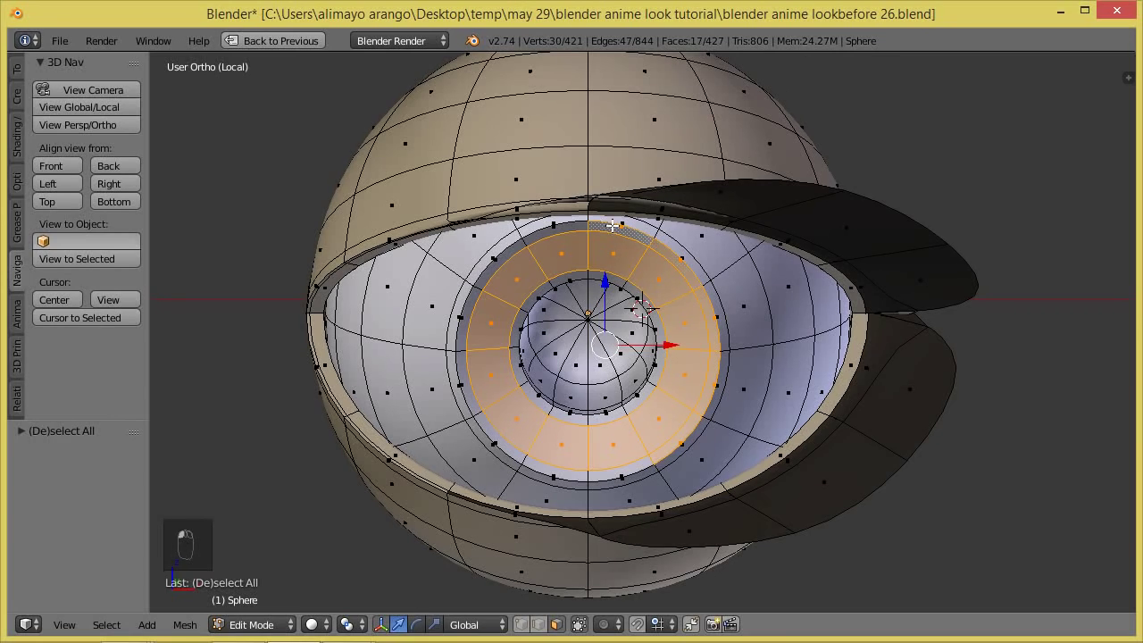
shift+right_click(539, 237)
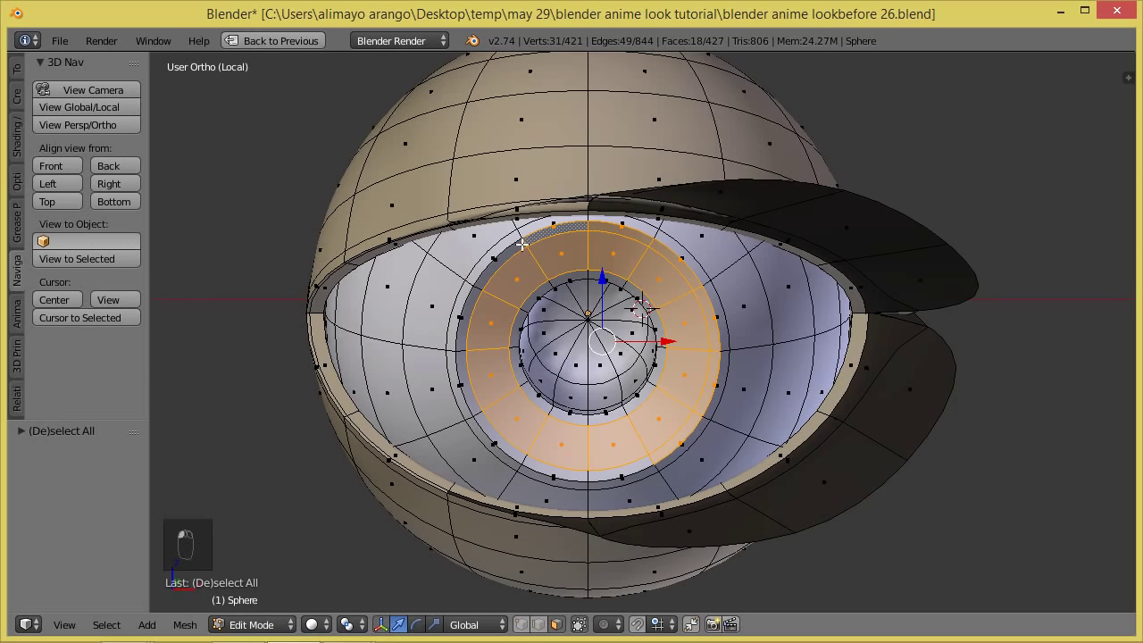
shift+right_click(497, 267)
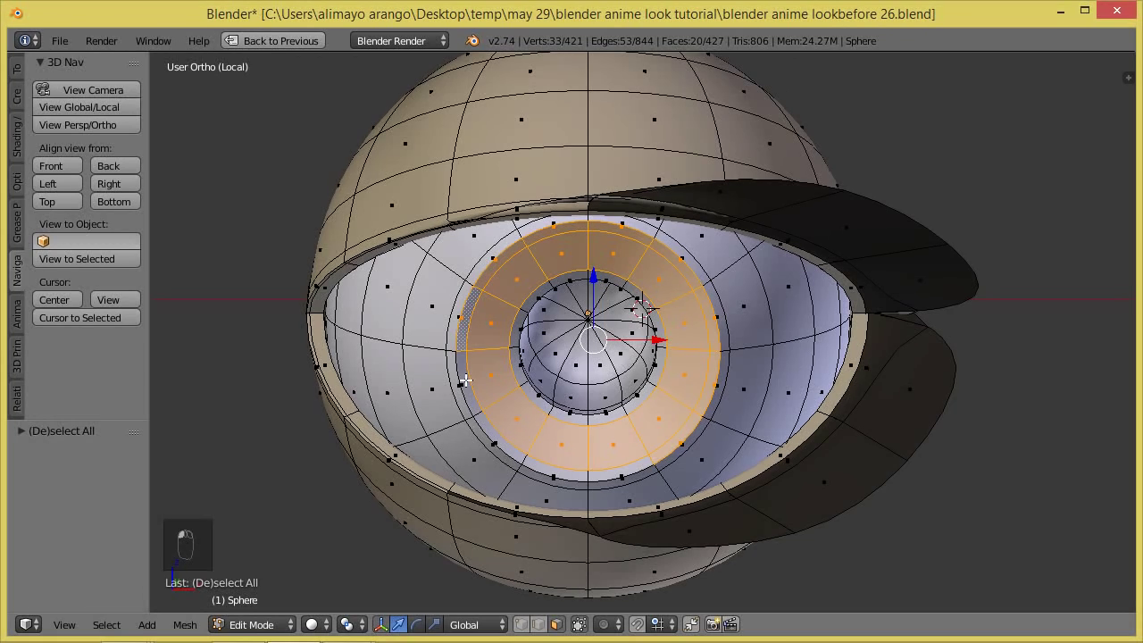
shift+click(465, 379)
shift+click(506, 448)
shift+click(548, 470)
shift+click(620, 468)
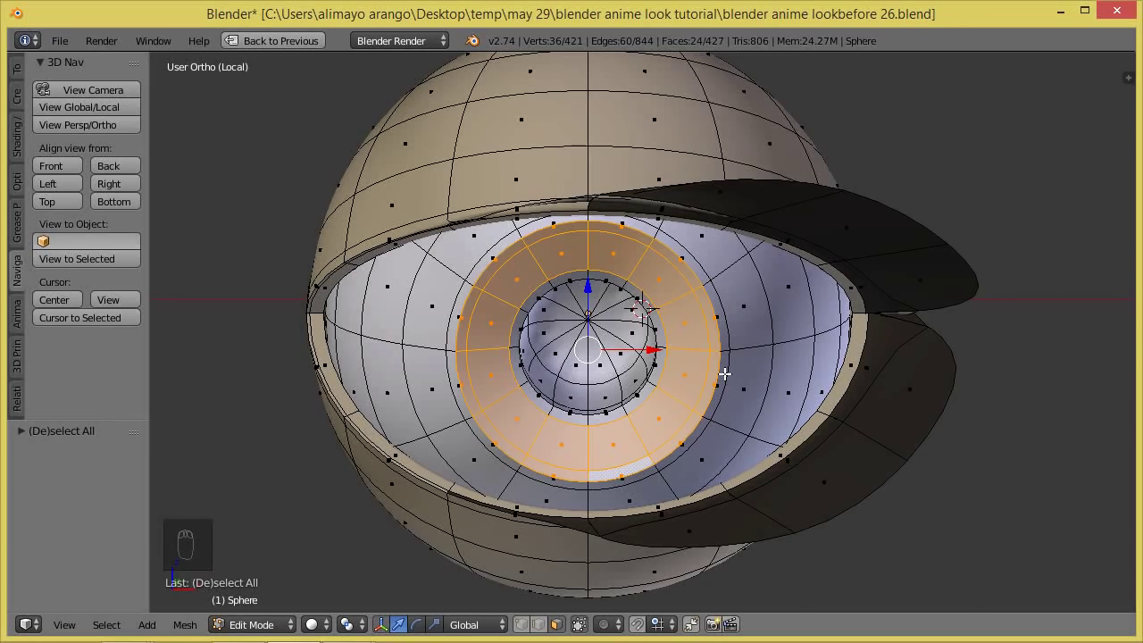
Step: Add a fifth material slot and fill it with a separate copy of anime color.003
key(shift+space)
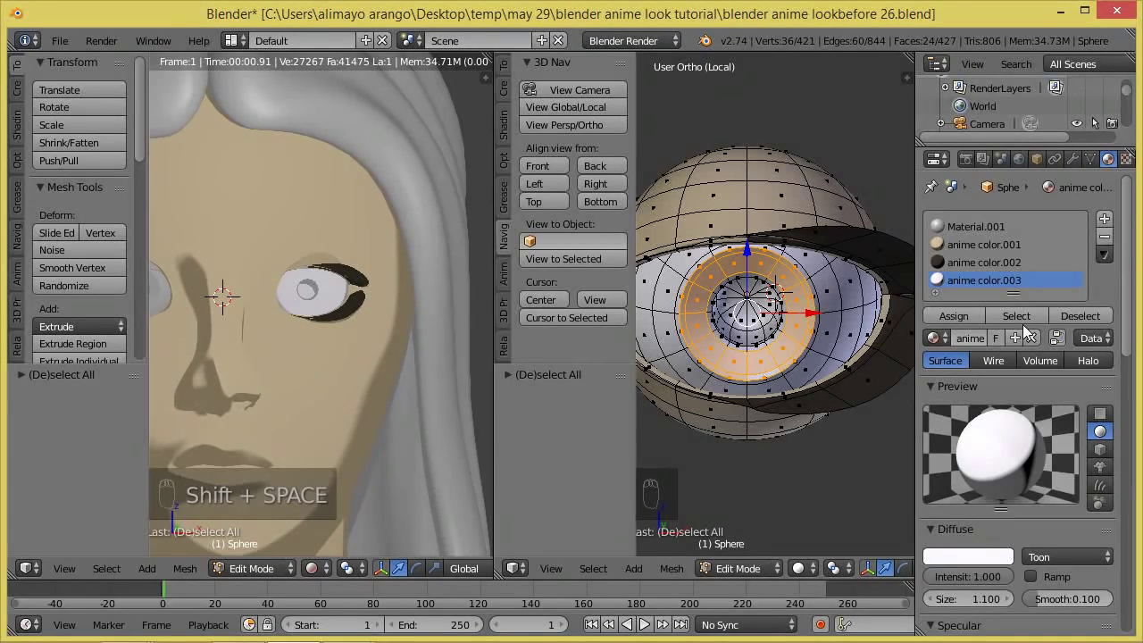
click(1107, 221)
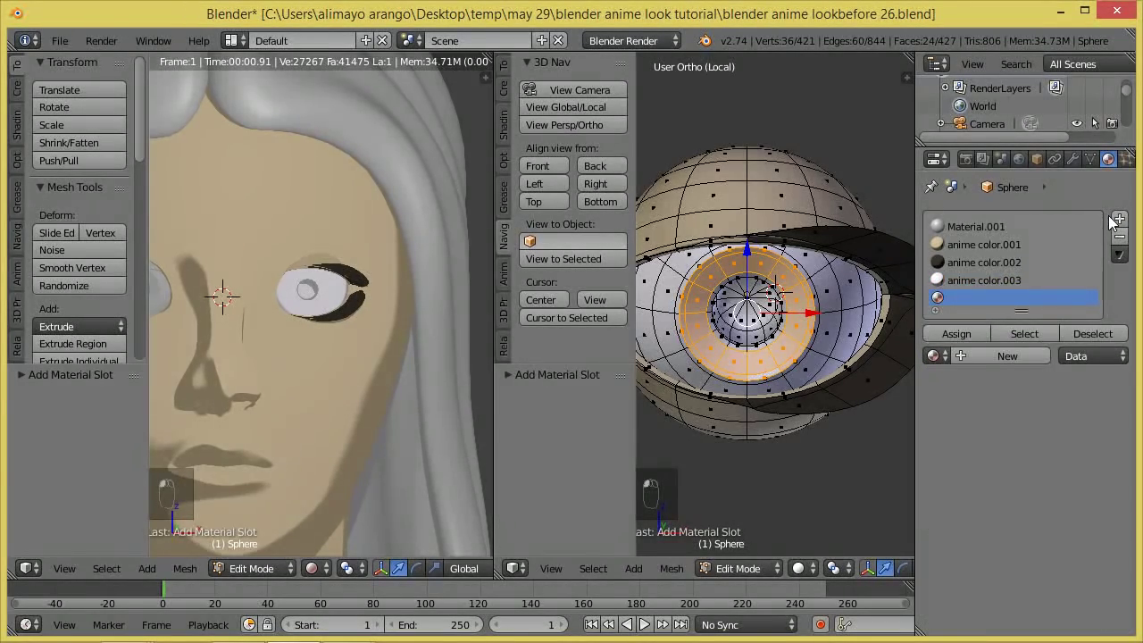
click(944, 356)
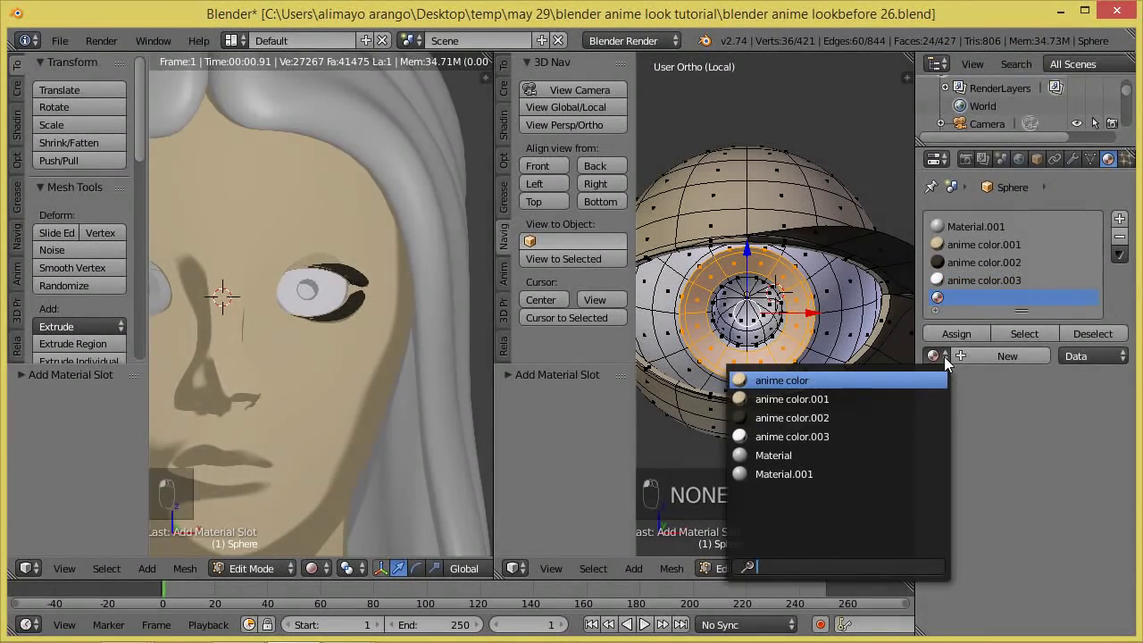
click(832, 436)
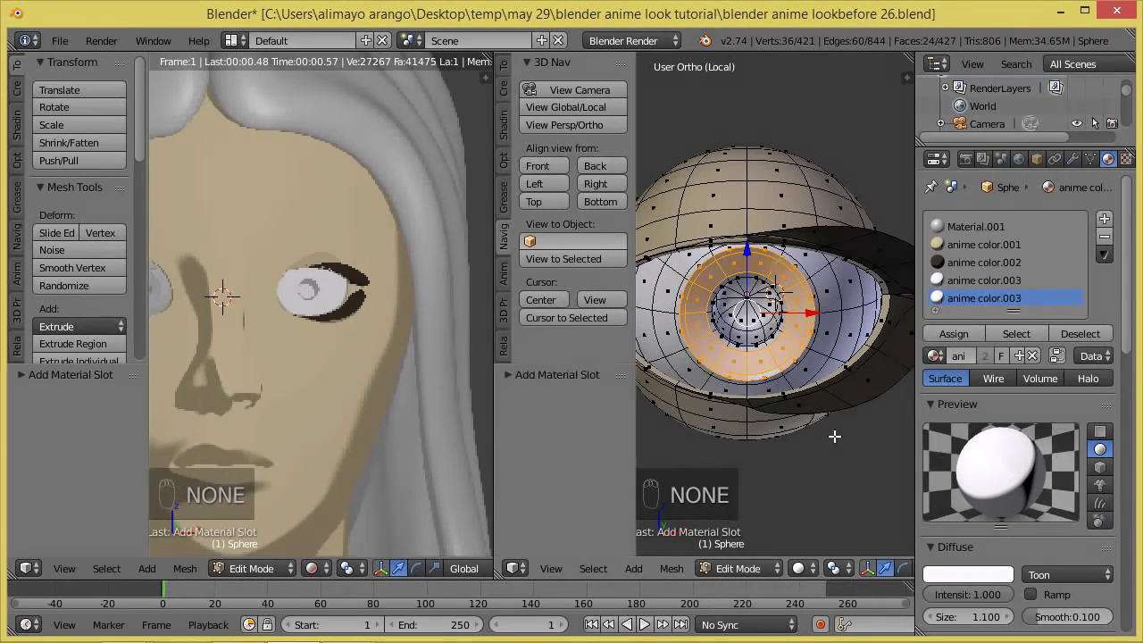
click(1019, 357)
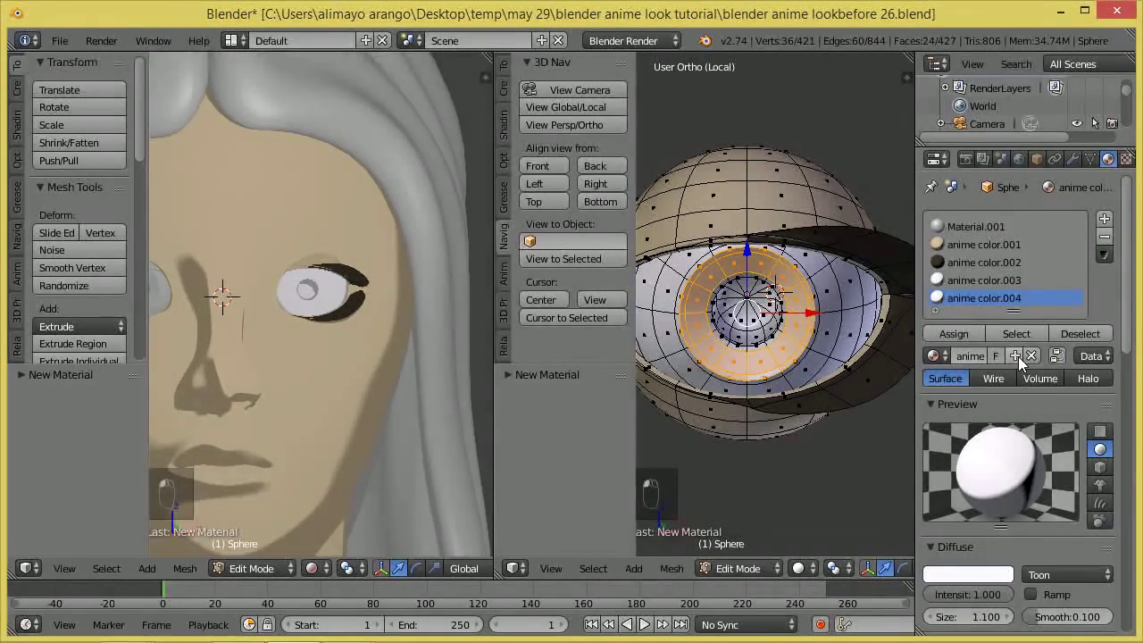
Step: Assign the new material to the iris faces with a light cyan diffuse color, and save the file as blender anime lookbefore 27.blend
click(985, 573)
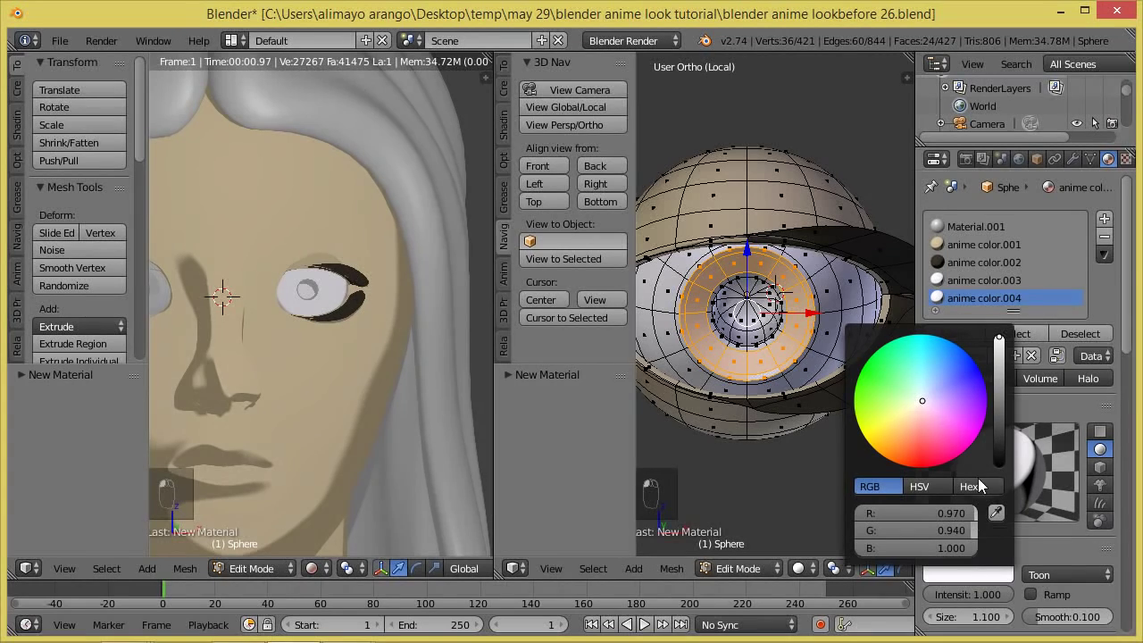
drag(922, 398, 921, 371)
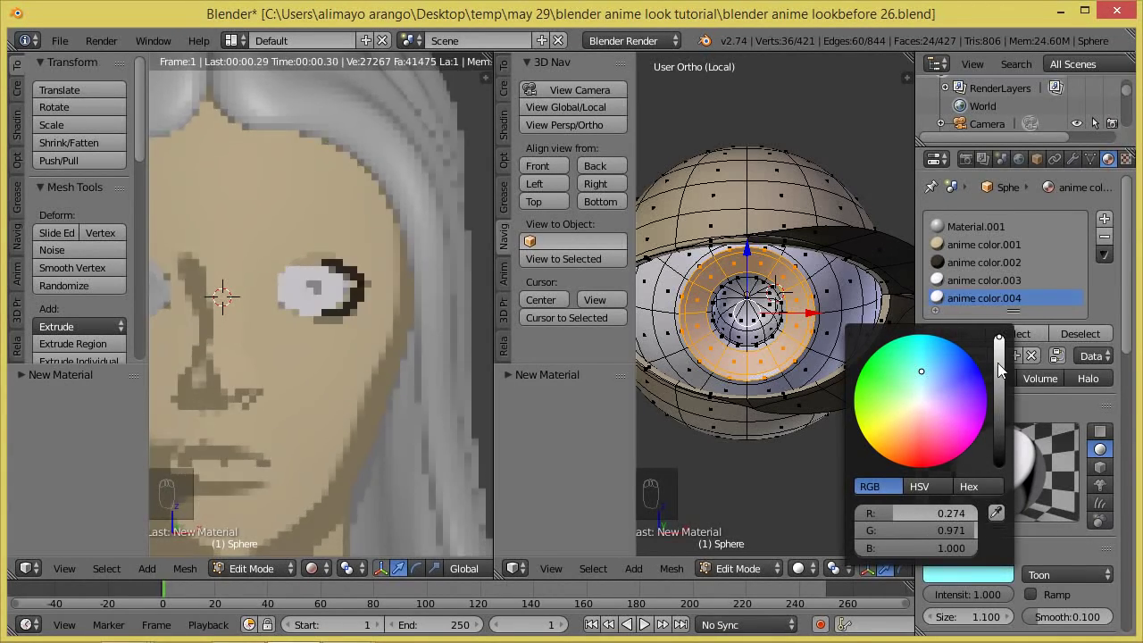
click(921, 367)
drag(920, 366, 923, 373)
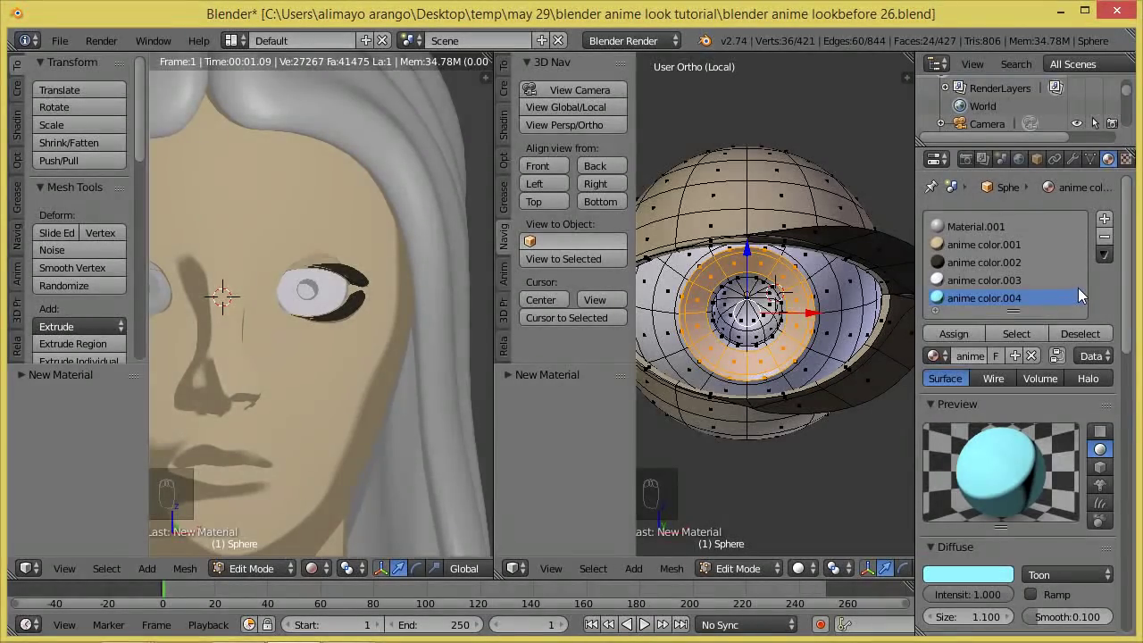
click(966, 330)
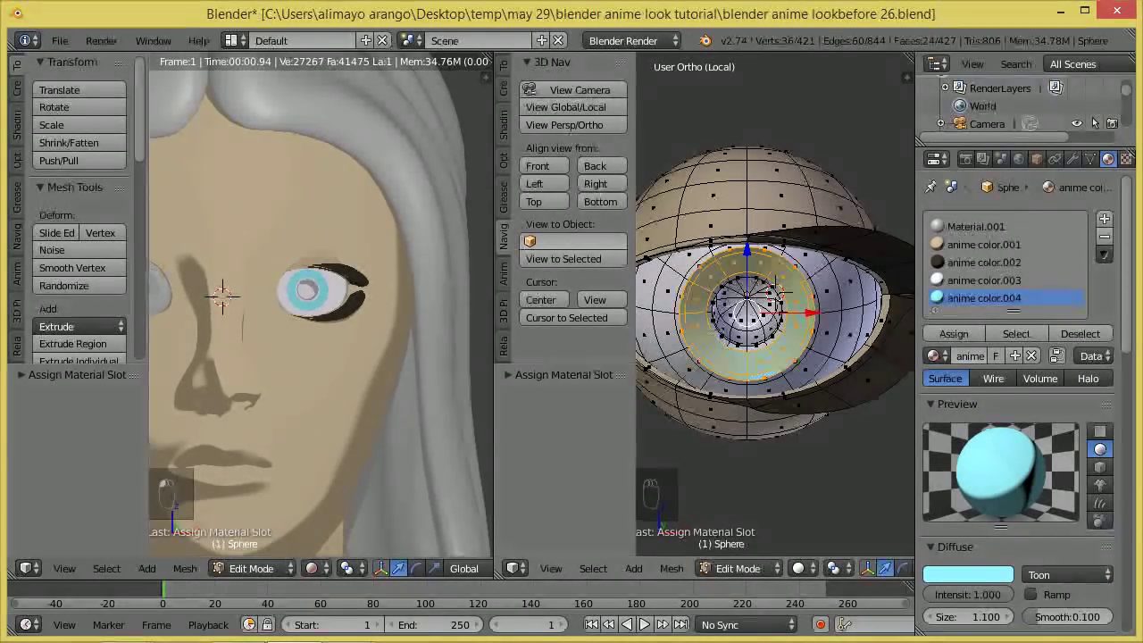
key(ctrl+alt+s)
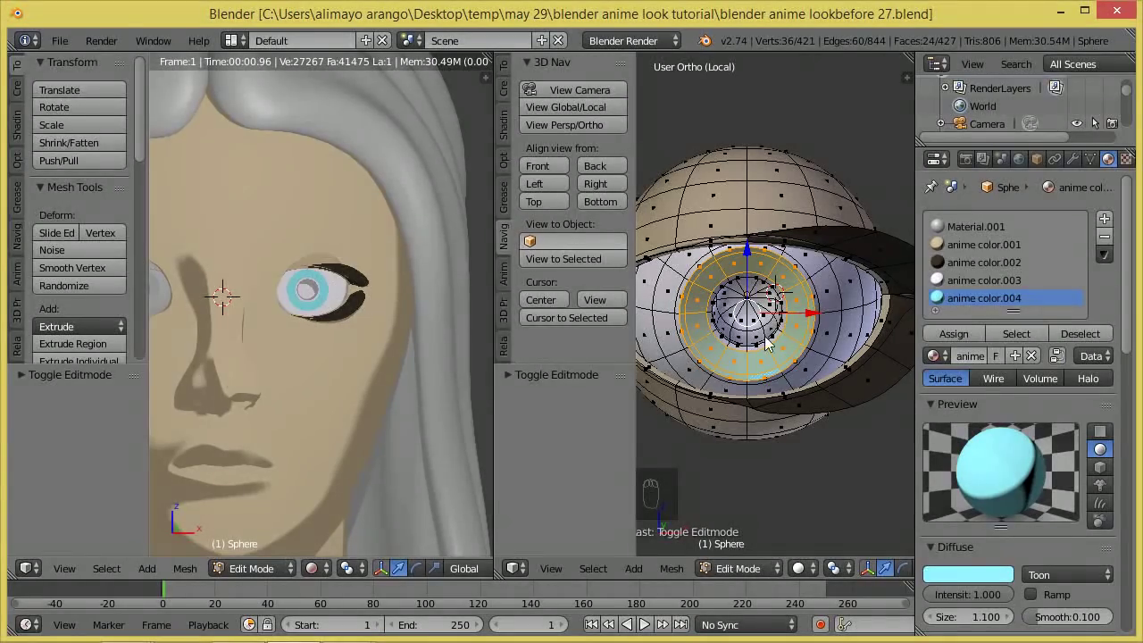
Step: Add the narrow inner rim faces around the pupil to the iris selection, undoing the stray face picks
scroll(767, 341, up, 4)
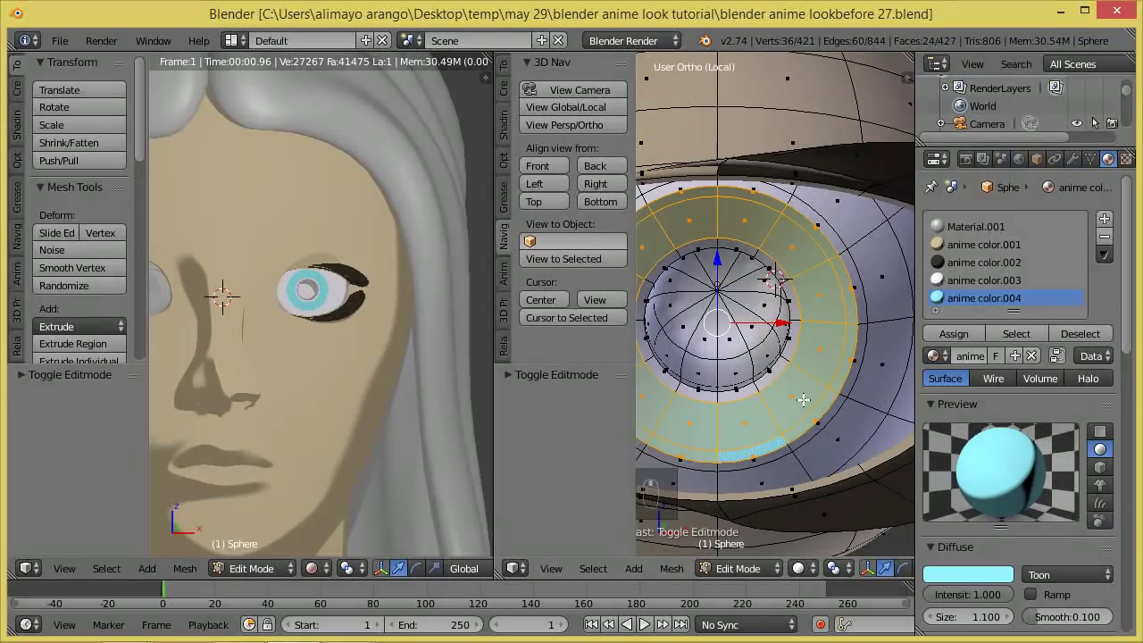
key(c)
drag(791, 398, 803, 351)
mouse_move(804, 351)
middle_down()
mouse_move(793, 308)
mouse_move(803, 282)
middle_up()
mouse_move(810, 281)
mouse_down()
mouse_move(732, 224)
mouse_move(656, 238)
mouse_move(654, 268)
mouse_move(616, 317)
mouse_move(637, 338)
mouse_move(648, 385)
mouse_move(729, 397)
mouse_up()
right_click(725, 394)
middle_drag(725, 395, 760, 405)
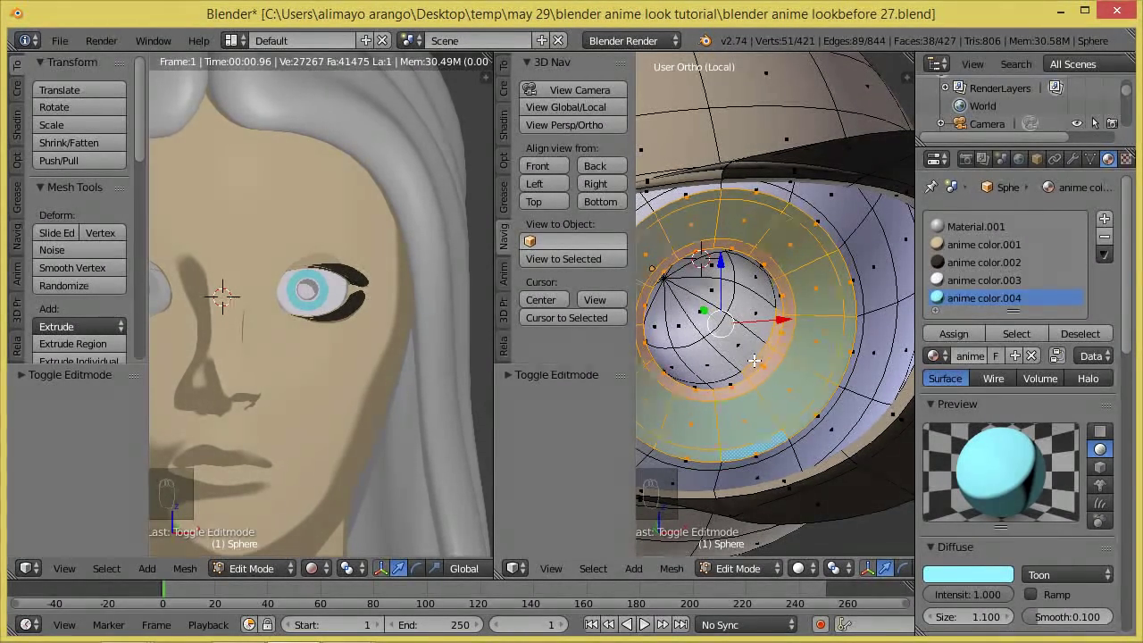
key(ctrl+z)
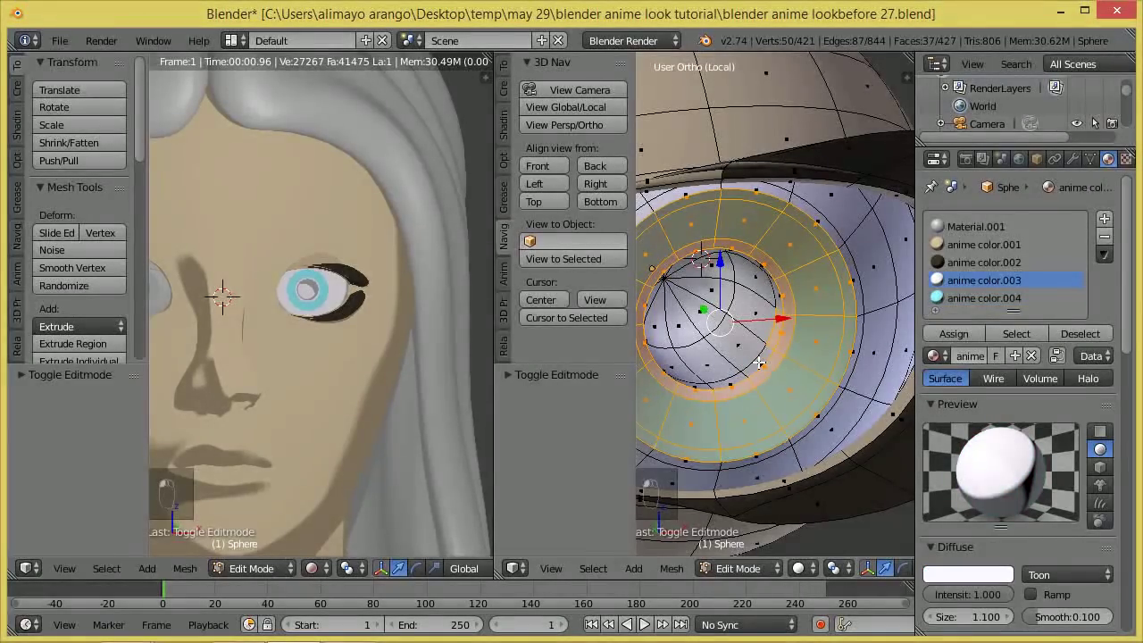
key(ctrl+z)
mouse_move(831, 375)
middle_down()
mouse_move(773, 350)
mouse_move(790, 353)
middle_up()
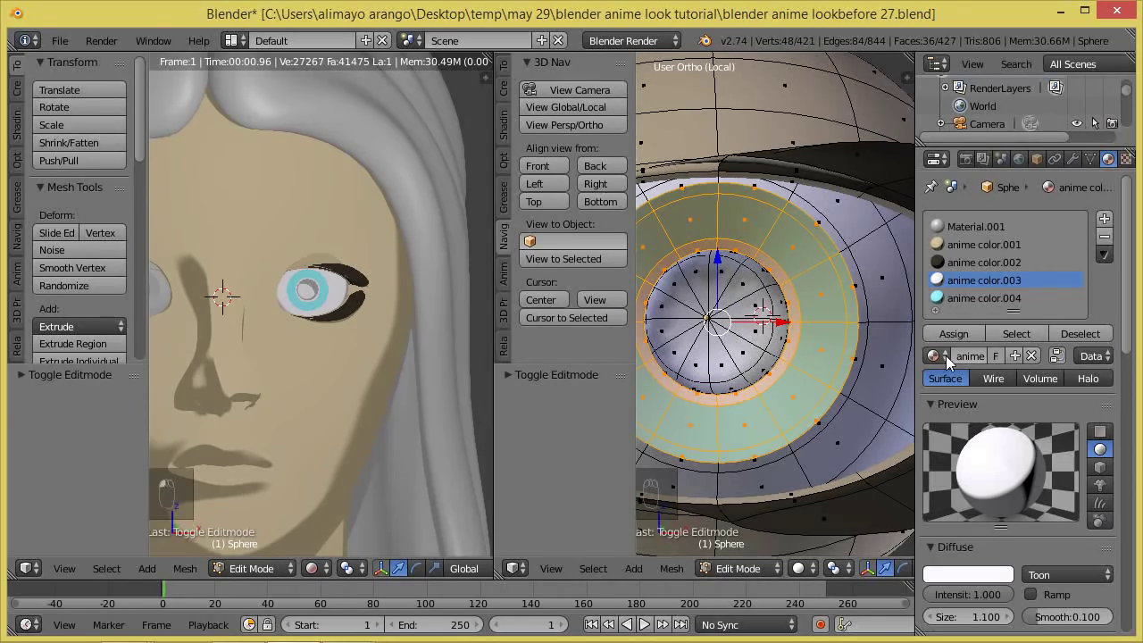
Step: Assign anime color.004 to the extended iris selection and save the file as blender anime lookbefore 28.blend
click(966, 301)
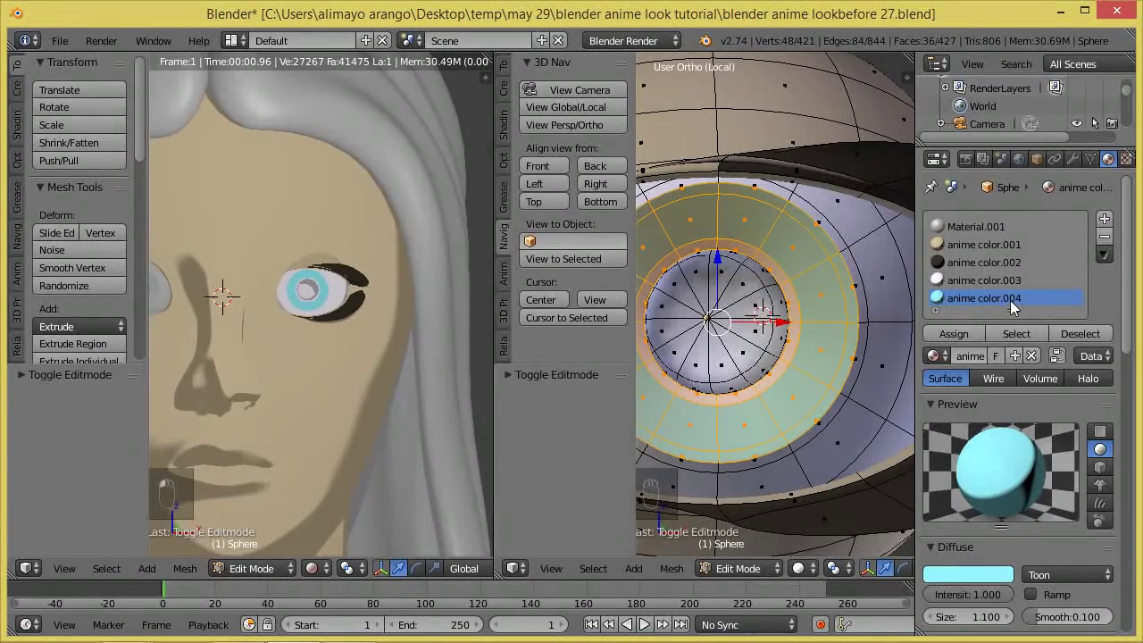
click(970, 334)
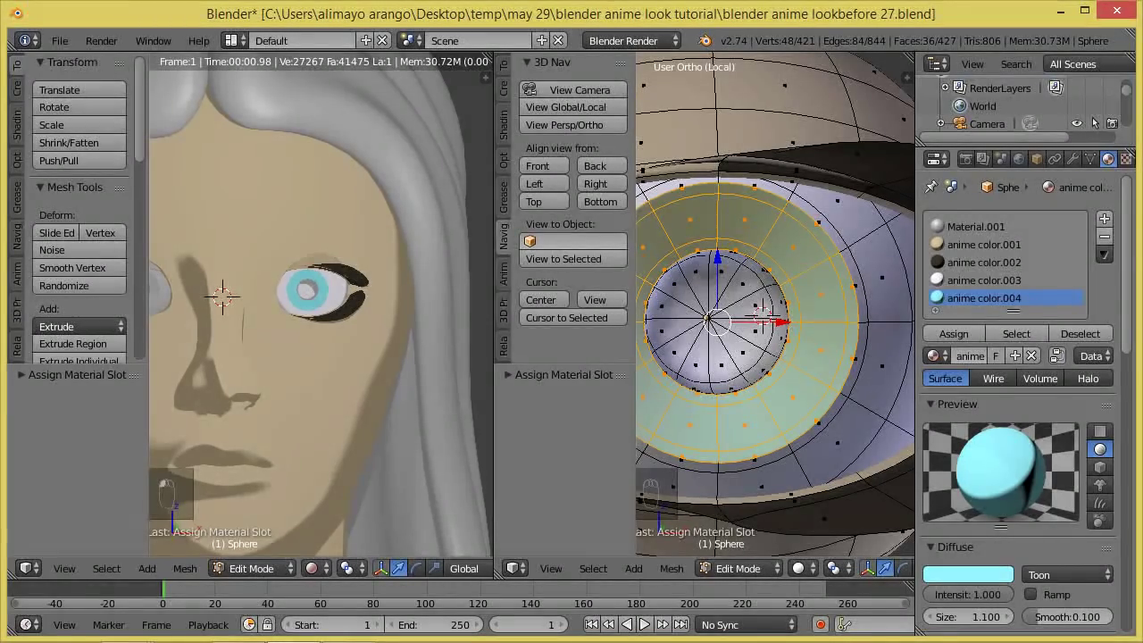
key(ctrl+alt+s)
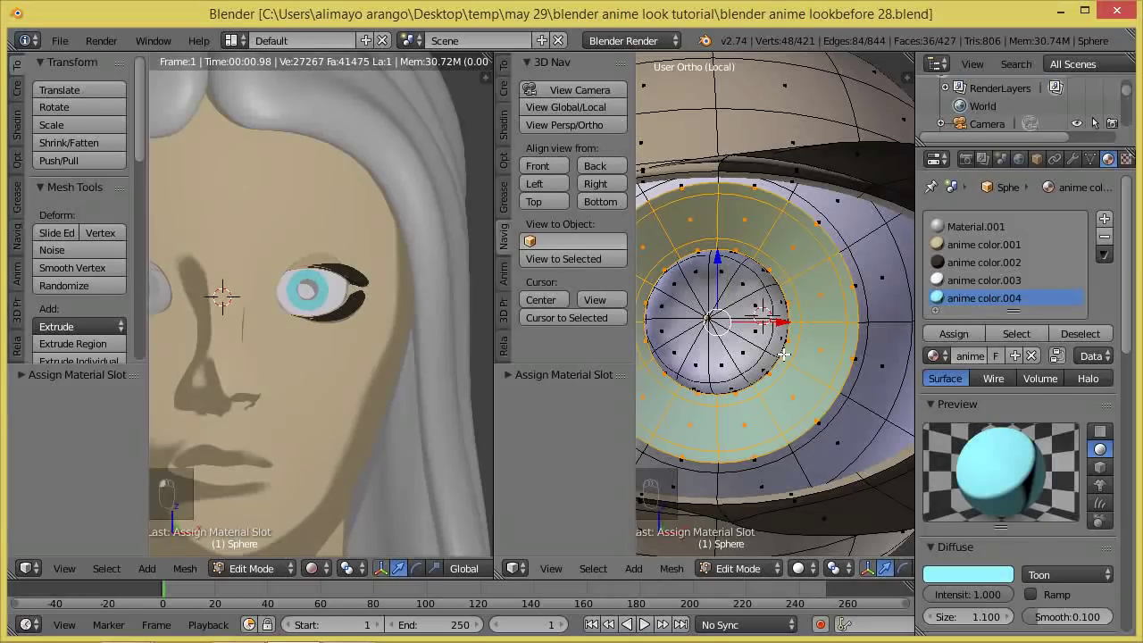
Step: Clear the selection and circle-select the grey pupil faces inside the cyan iris, including those on the recessed side wall
key(a)
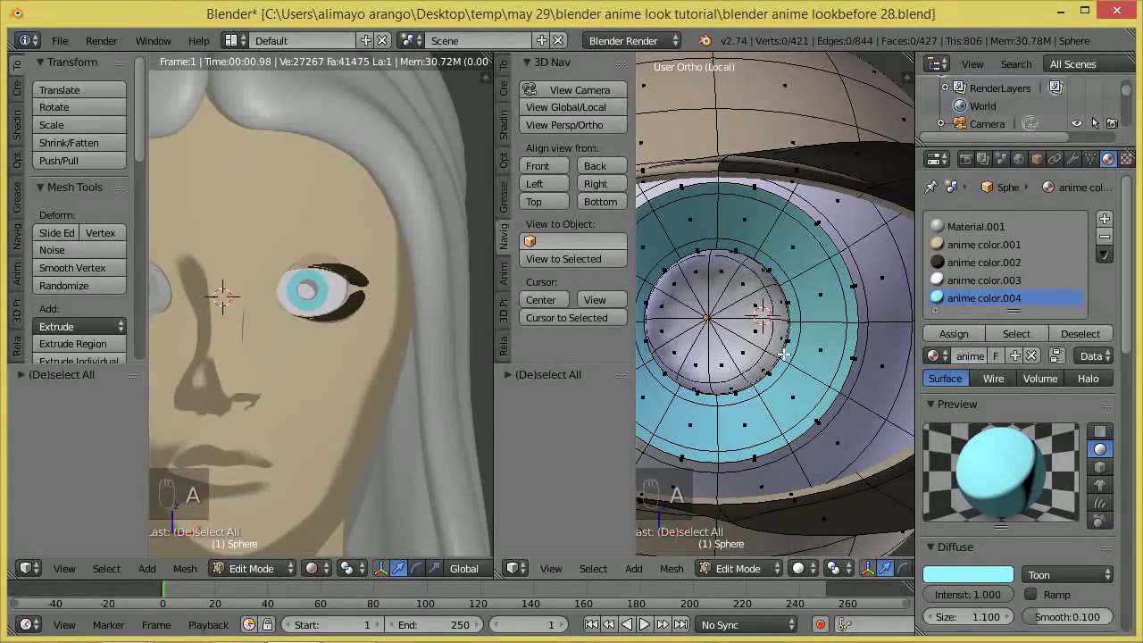
key(c)
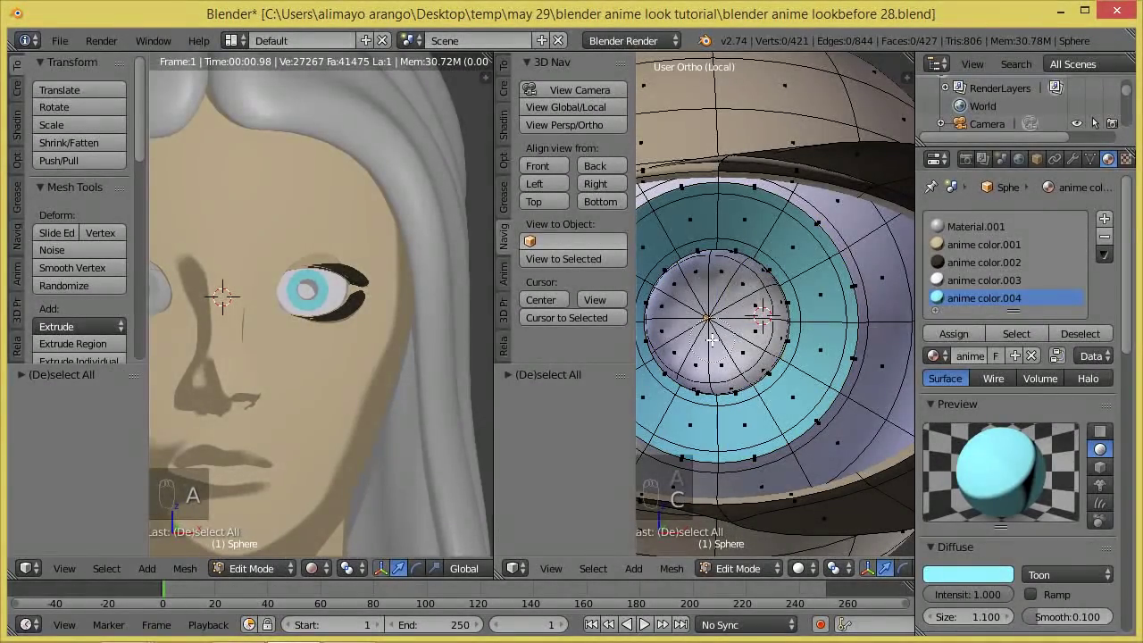
mouse_move(712, 340)
mouse_down()
mouse_move(744, 318)
mouse_move(730, 268)
mouse_move(752, 290)
mouse_move(759, 366)
mouse_move(723, 384)
mouse_move(694, 350)
mouse_move(702, 299)
mouse_move(730, 264)
mouse_move(696, 276)
mouse_move(707, 278)
mouse_move(691, 284)
mouse_move(673, 341)
mouse_up()
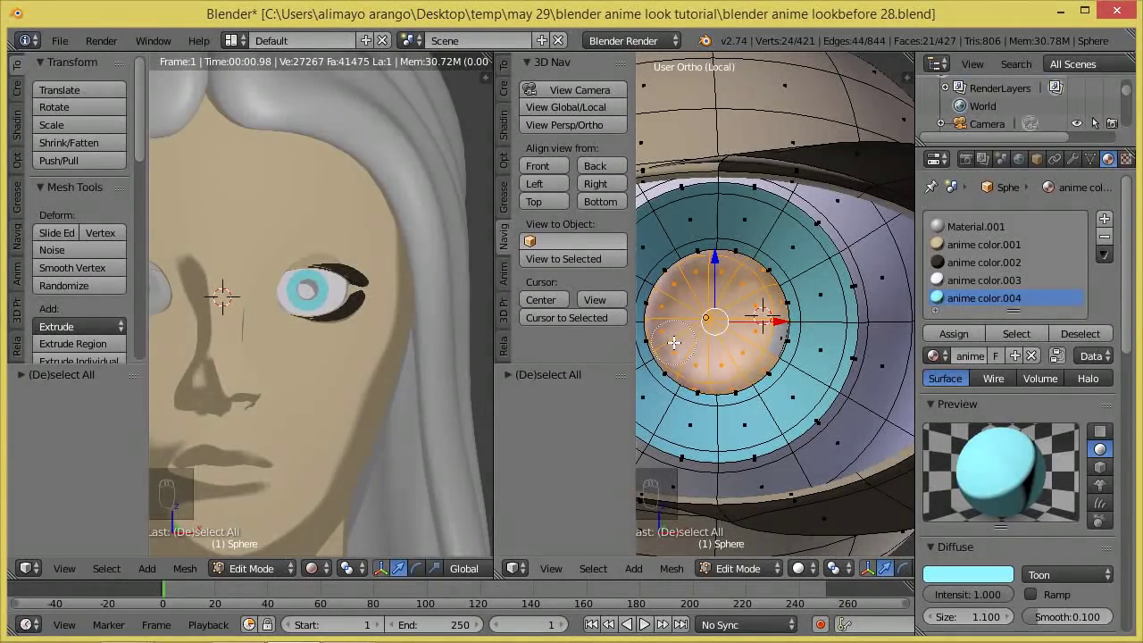
key(Escape)
middle_drag(757, 361, 791, 361)
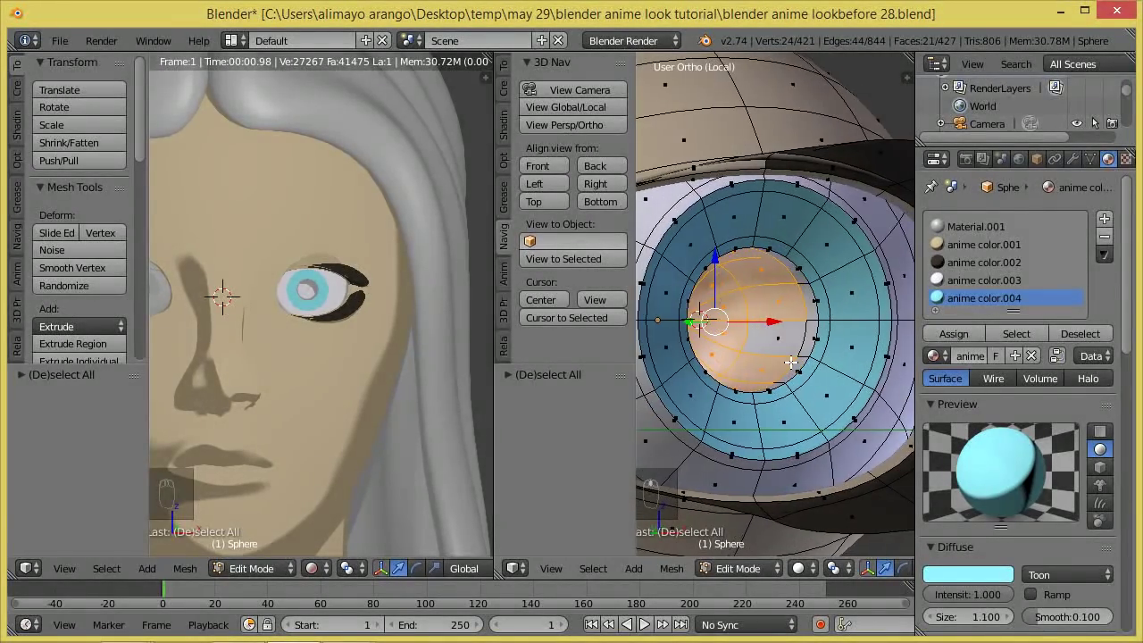
middle_drag(772, 324, 808, 338)
key(c)
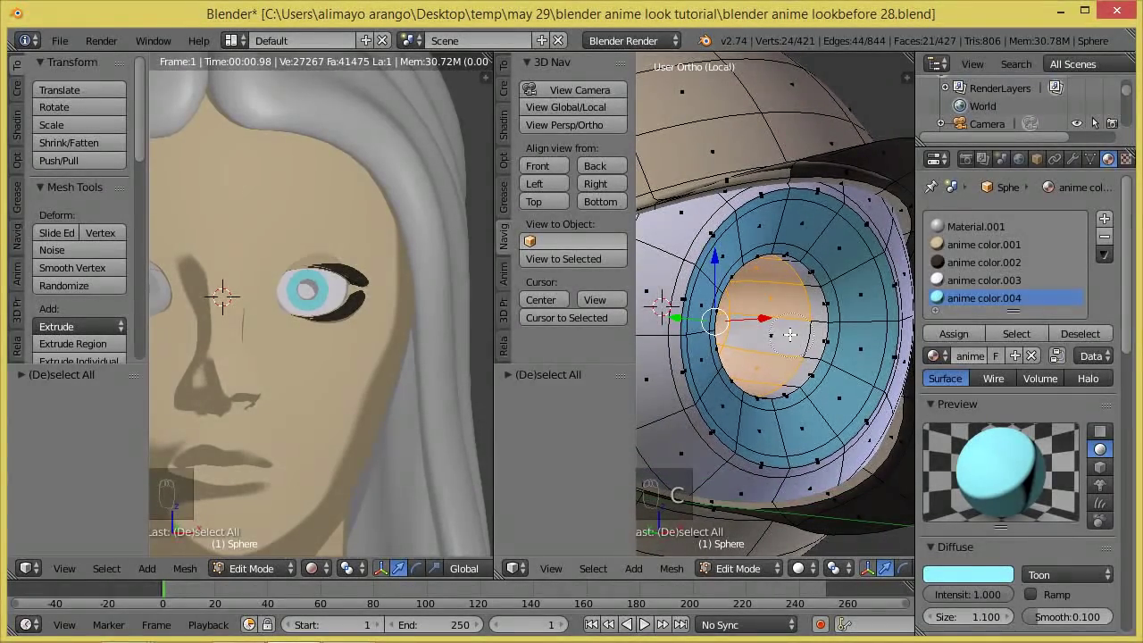
click(776, 323)
click(789, 324)
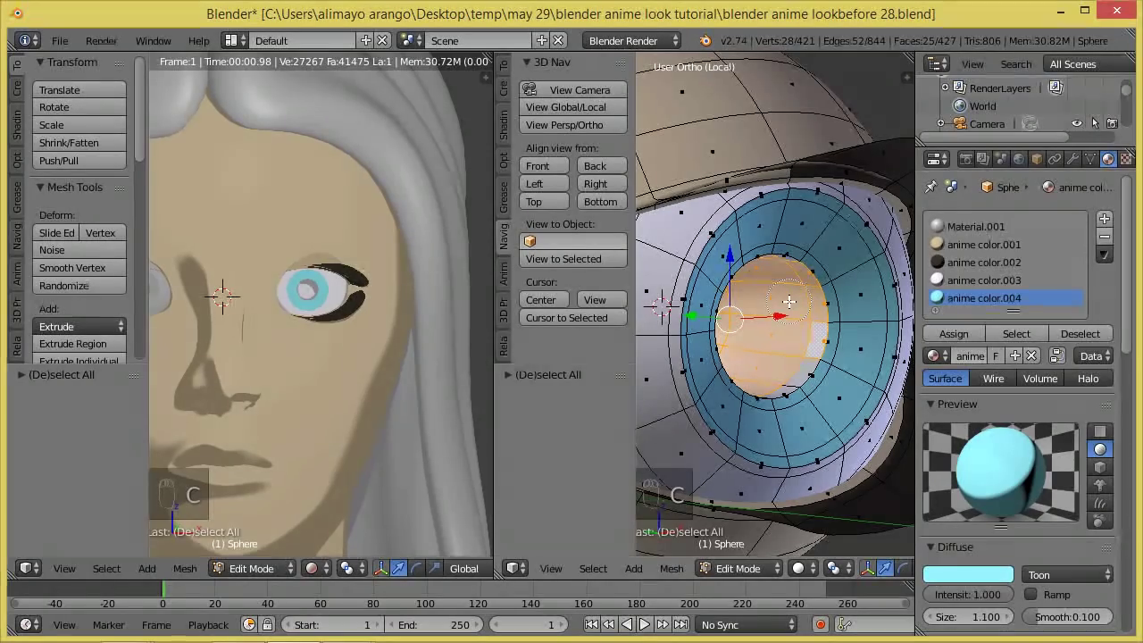
drag(789, 324, 781, 361)
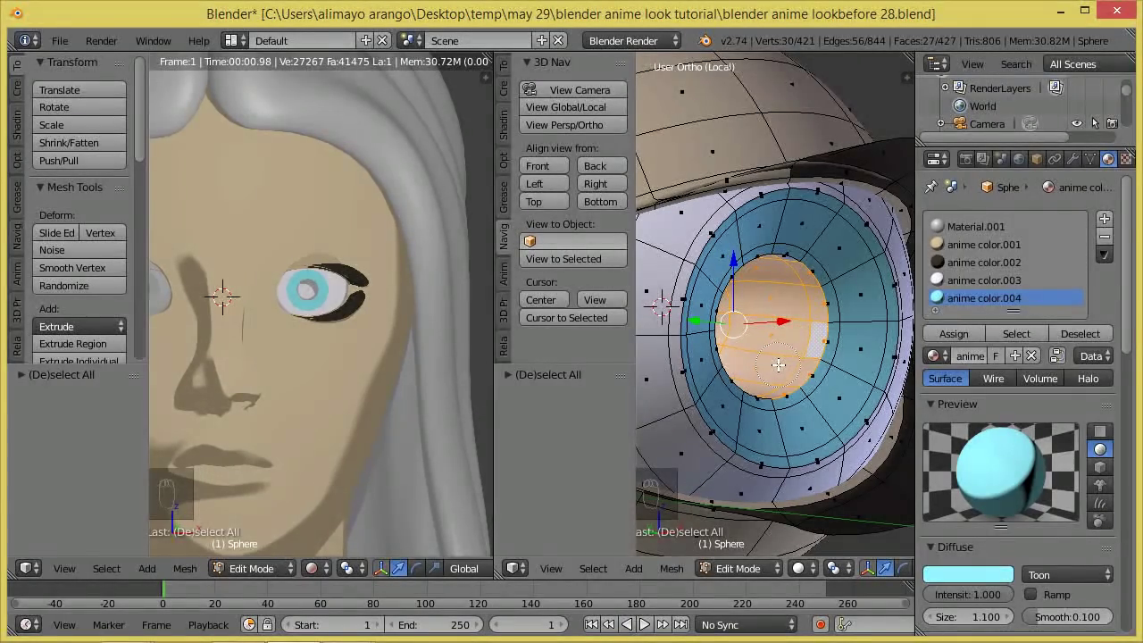
Step: Add the remaining faces on the opposite side wall and upper edge of the pupil recess to the selection
middle_drag(841, 408, 708, 427)
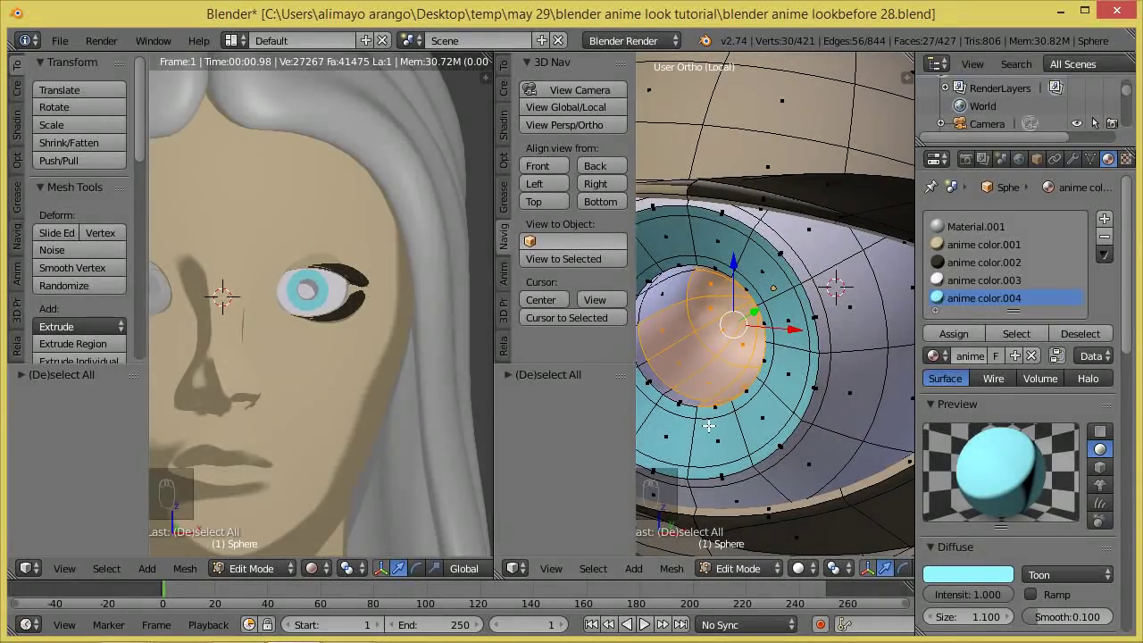
middle_drag(688, 383, 786, 397)
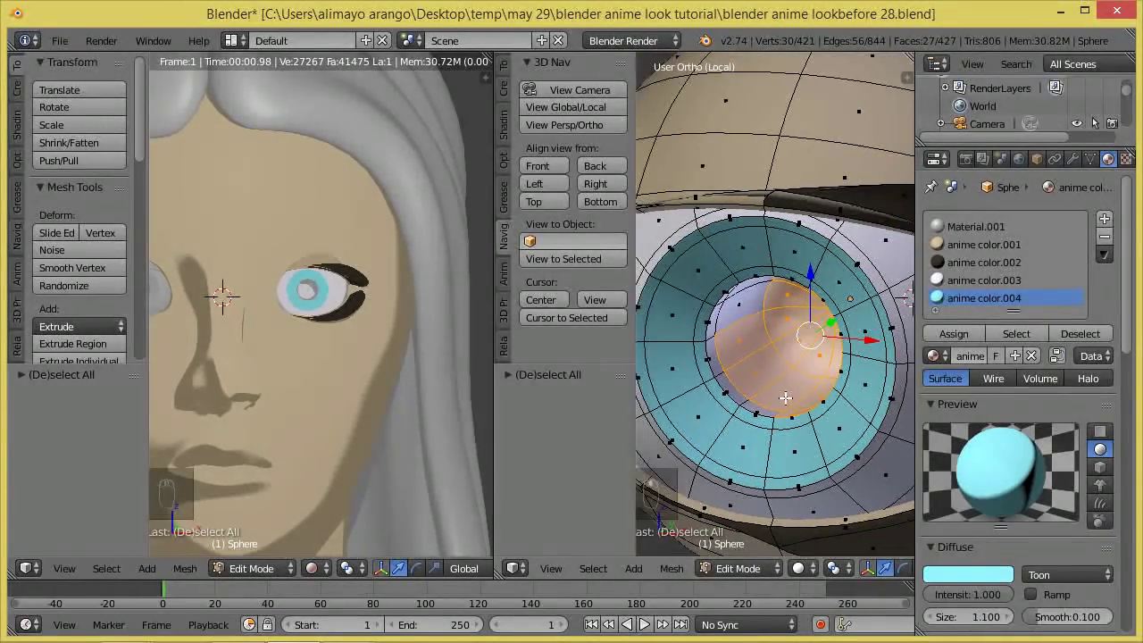
key(c)
mouse_move(775, 374)
mouse_down()
mouse_move(770, 395)
mouse_move(740, 354)
mouse_move(753, 311)
mouse_move(740, 328)
mouse_move(740, 315)
mouse_up()
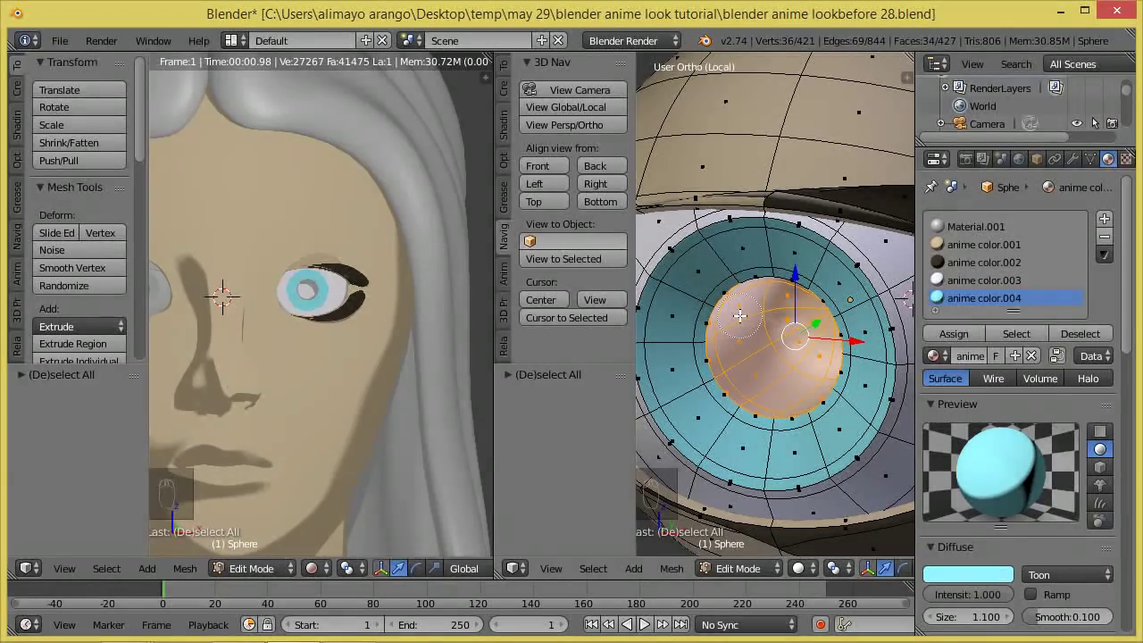
right_click(746, 370)
middle_drag(746, 371, 813, 297)
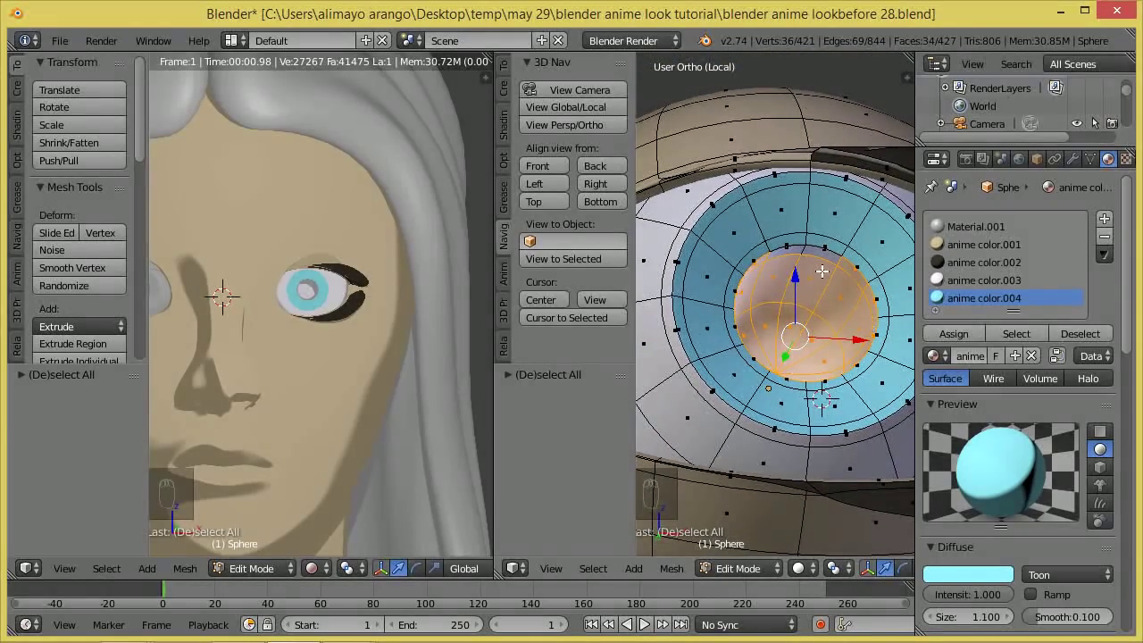
shift+right_click(785, 250)
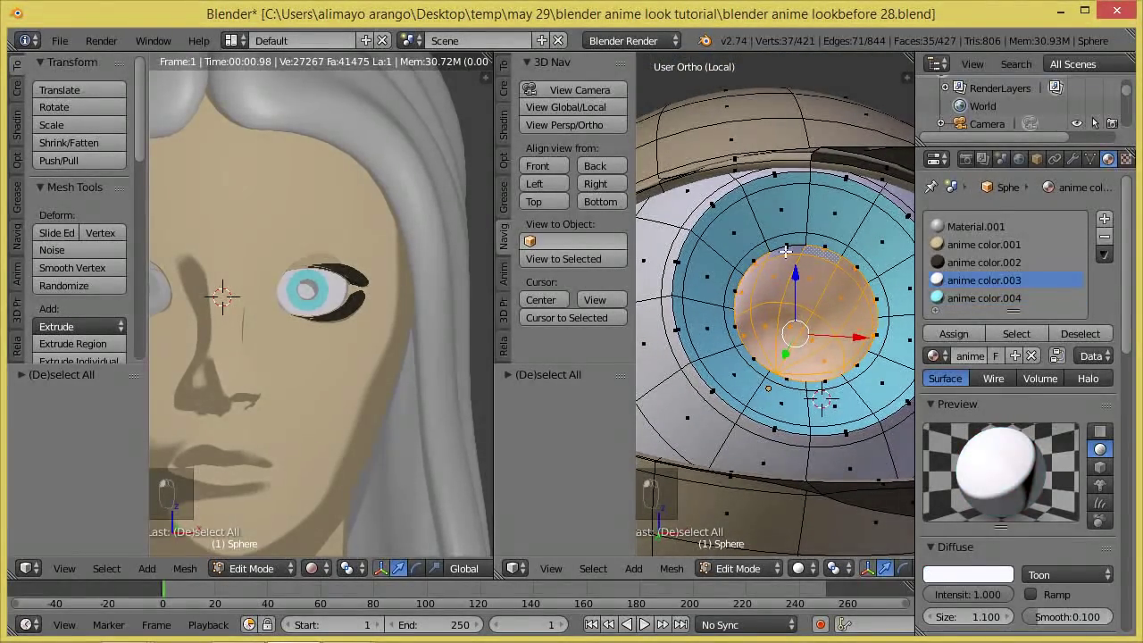
shift+right_click(784, 252)
middle_drag(826, 316, 832, 272)
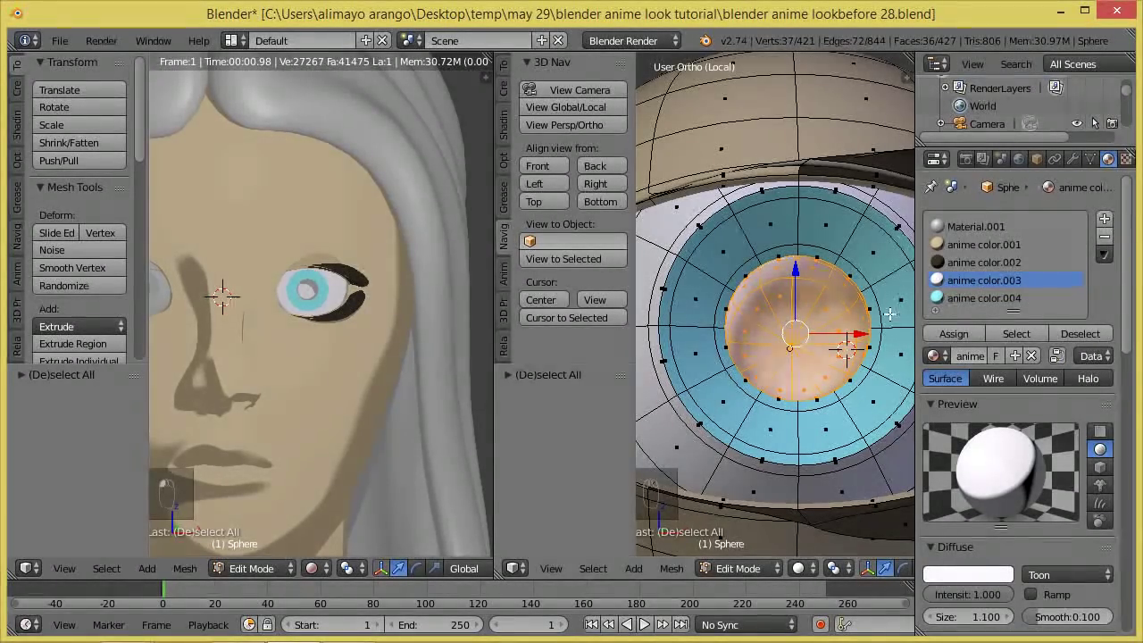
Step: Add a sixth material slot and fill it with a separate copy of anime color.004
click(1107, 221)
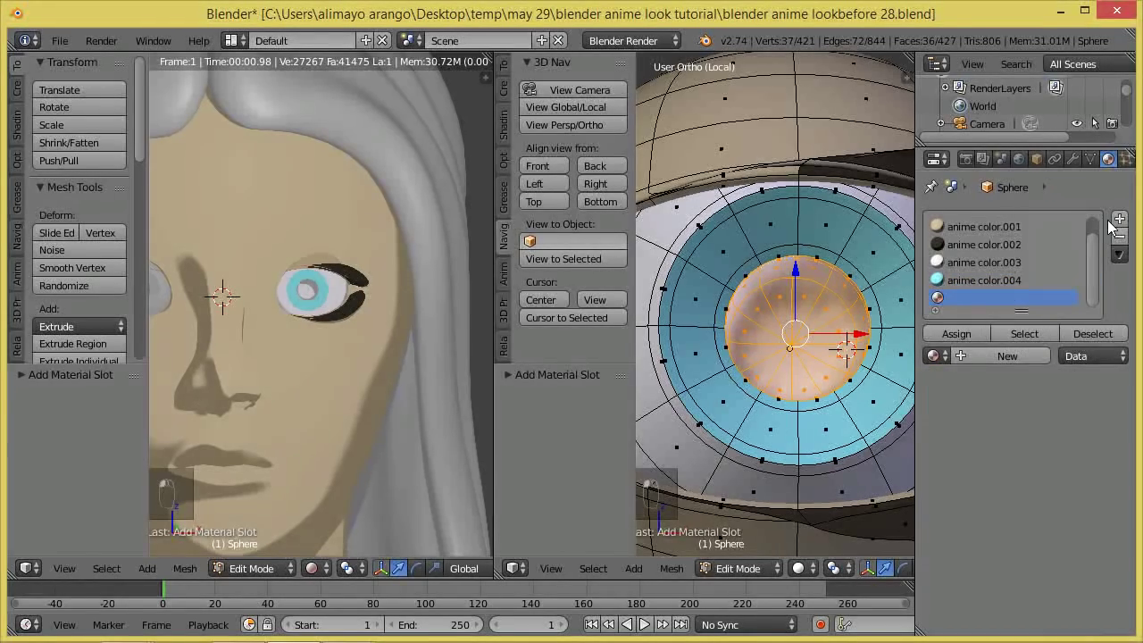
click(934, 355)
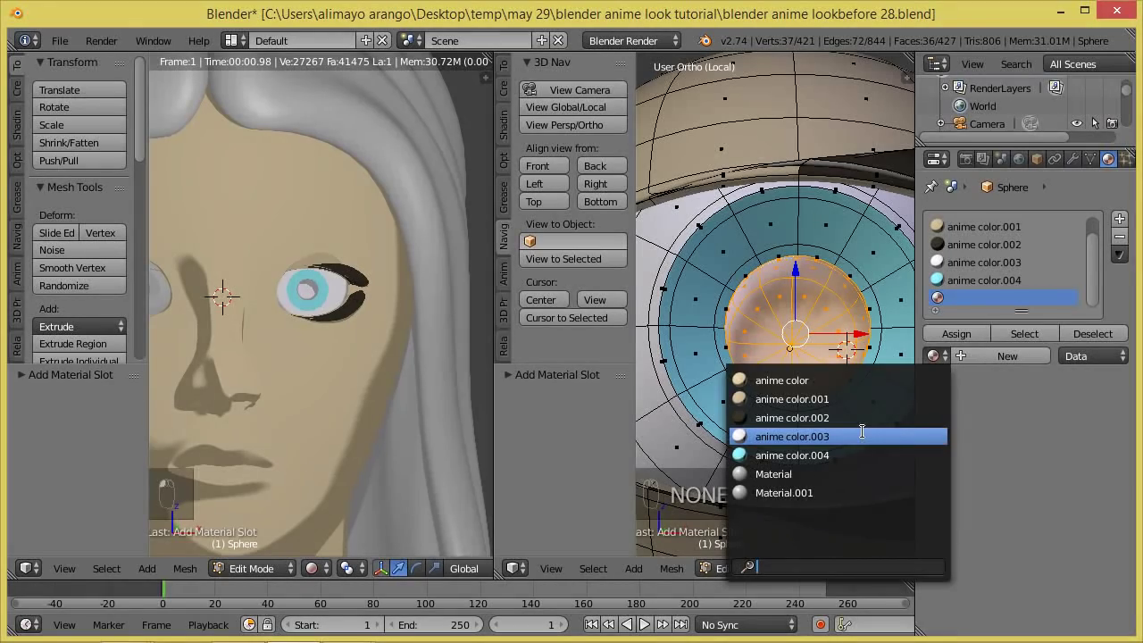
click(847, 455)
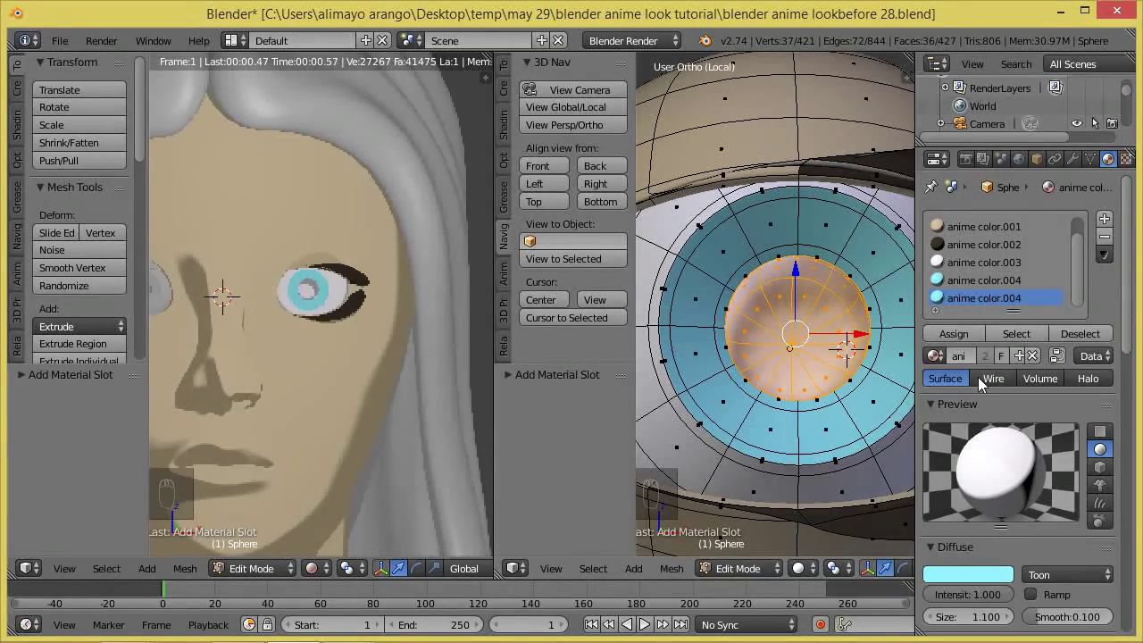
click(1018, 355)
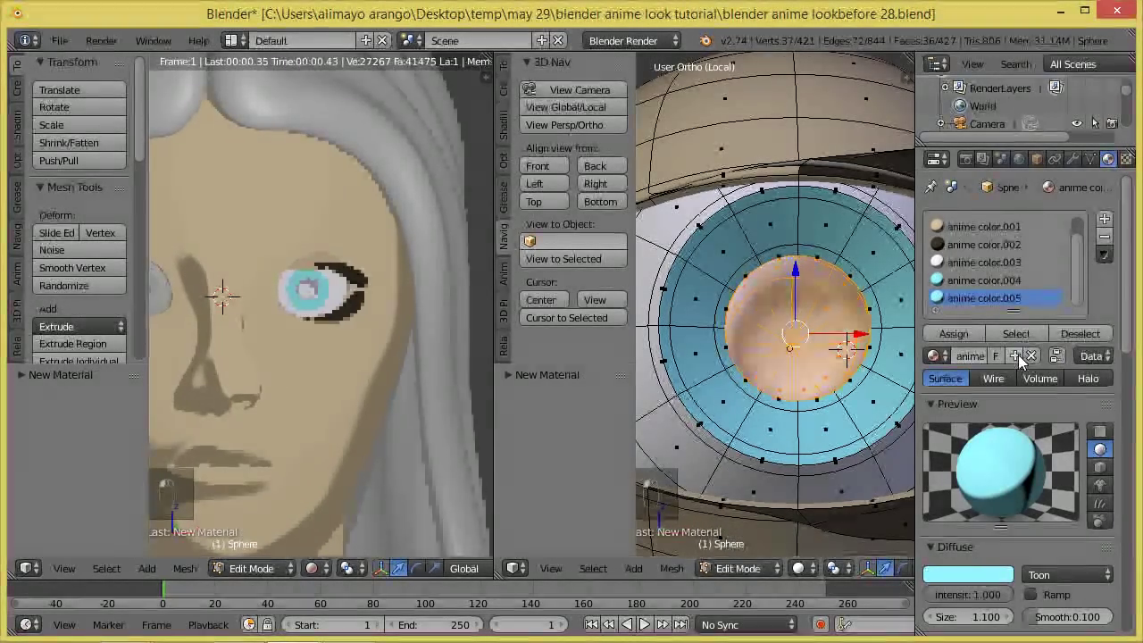
Step: Darken the new material's diffuse color to near black, assign it to the pupil faces, and save as blender anime lookbefore 29.blend
click(945, 575)
drag(1001, 375, 1000, 447)
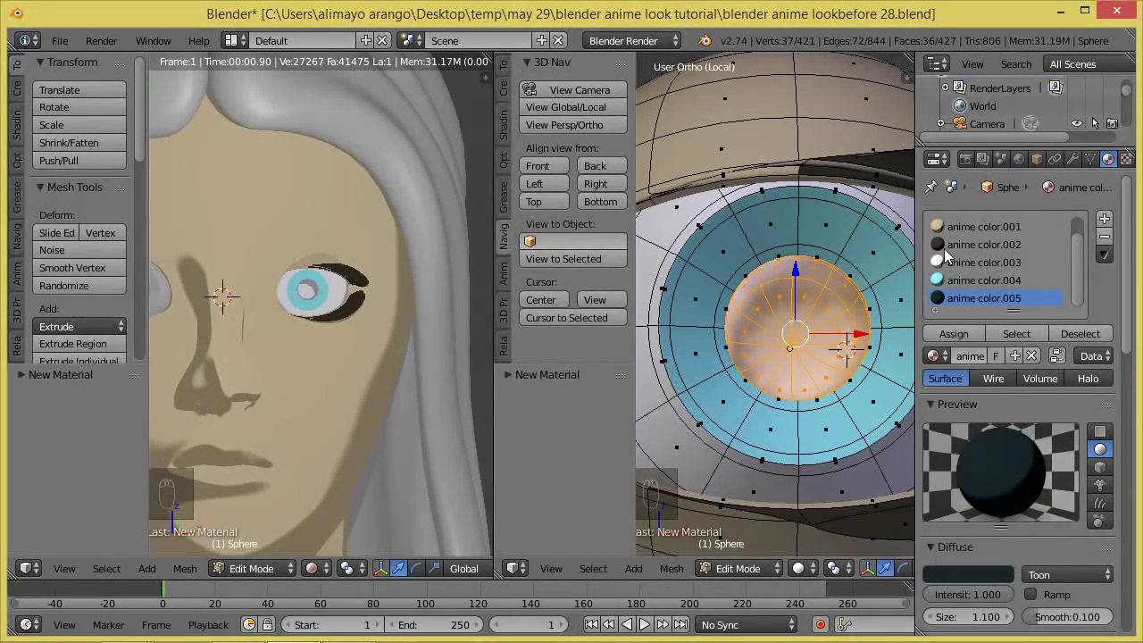
click(954, 333)
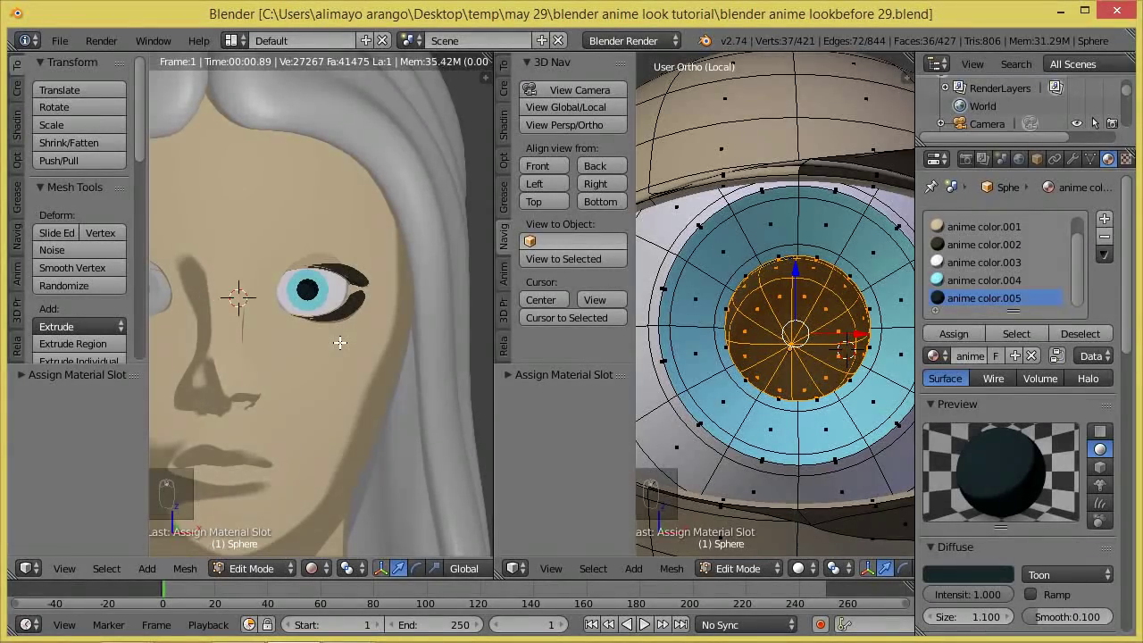
Step: Leave the eye's local view to show the whole head and switch from Edit Mode to Object Mode
key(KP_4)
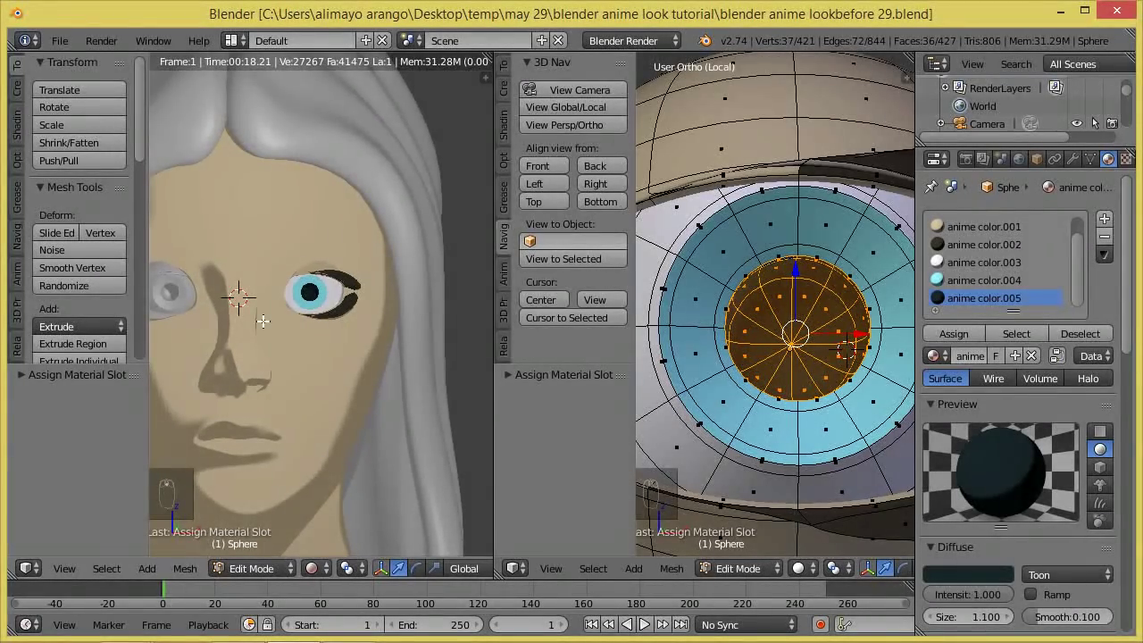
key(KP_4)
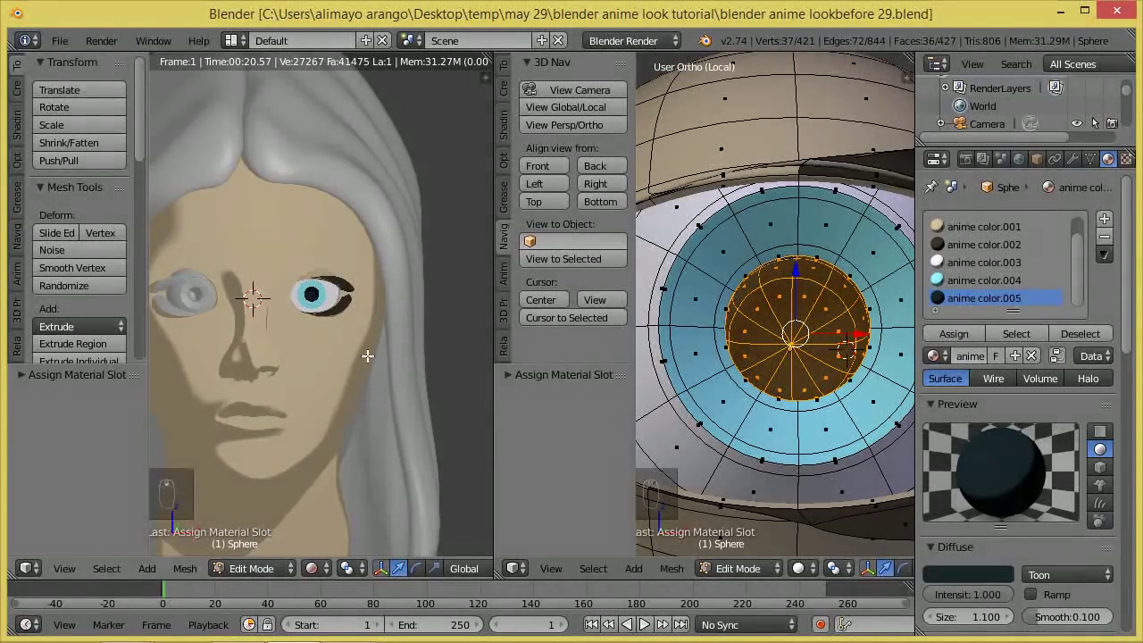
scroll(782, 402, down, 4)
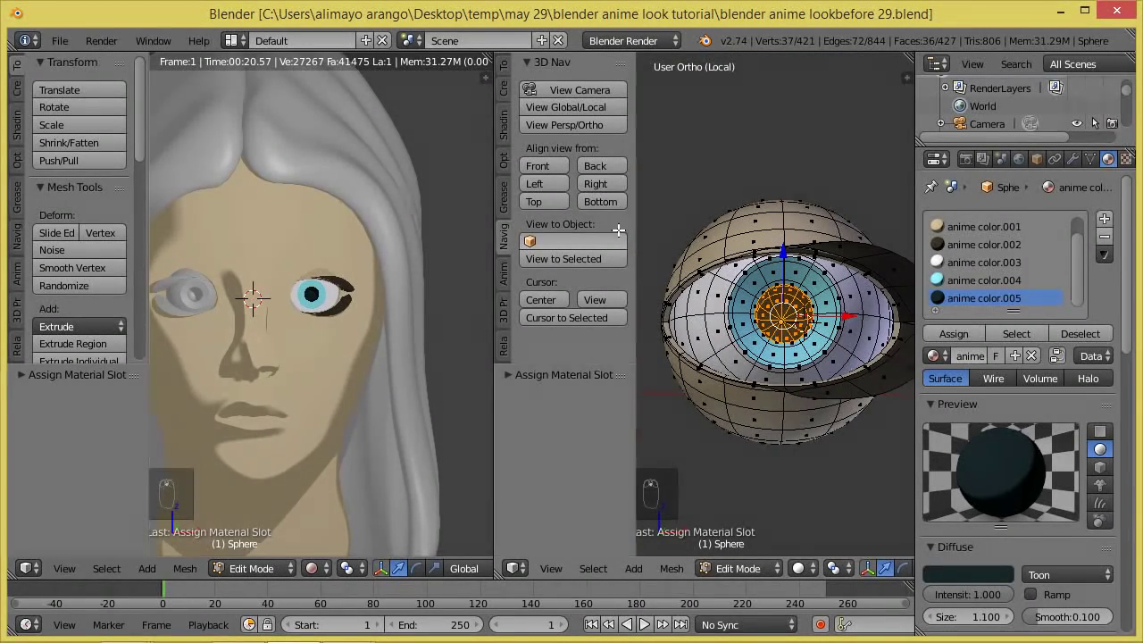
click(592, 106)
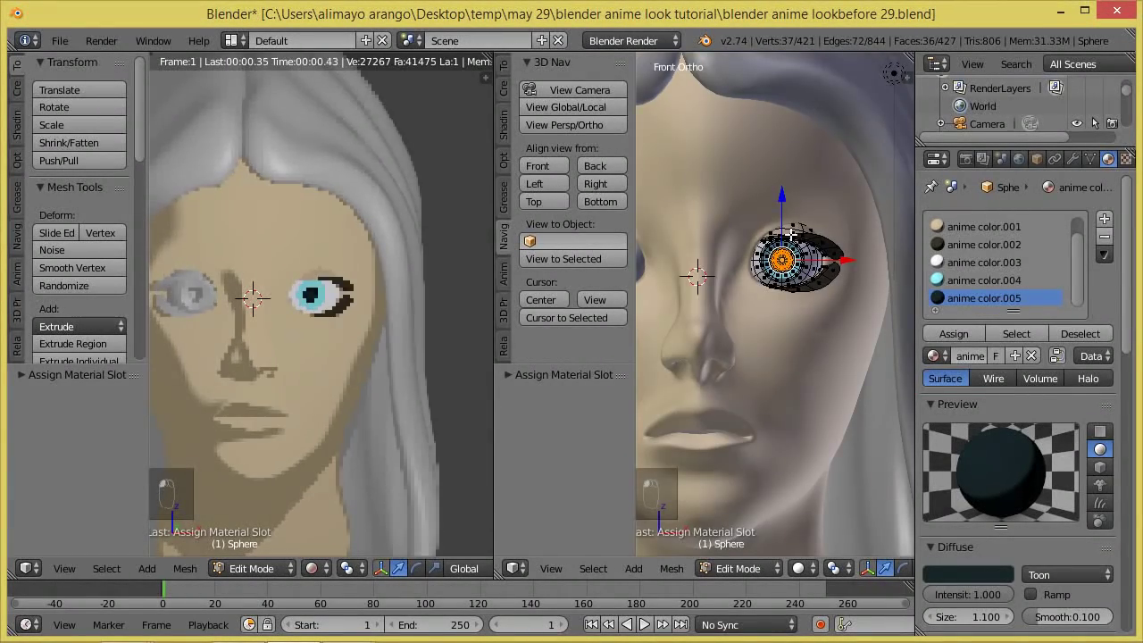
click(740, 569)
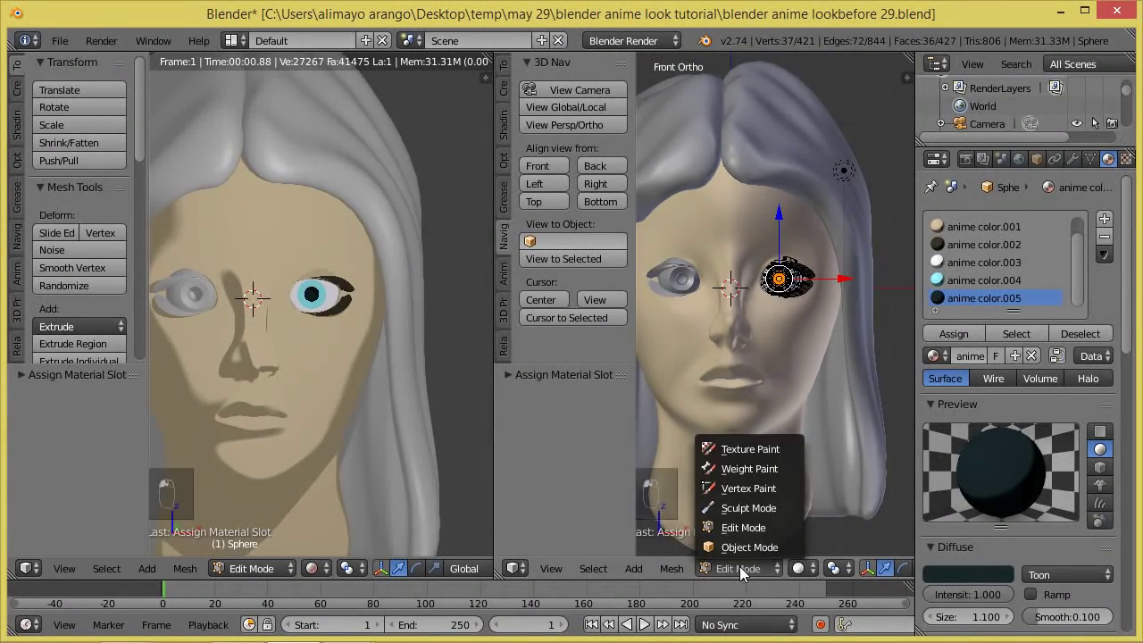
click(743, 547)
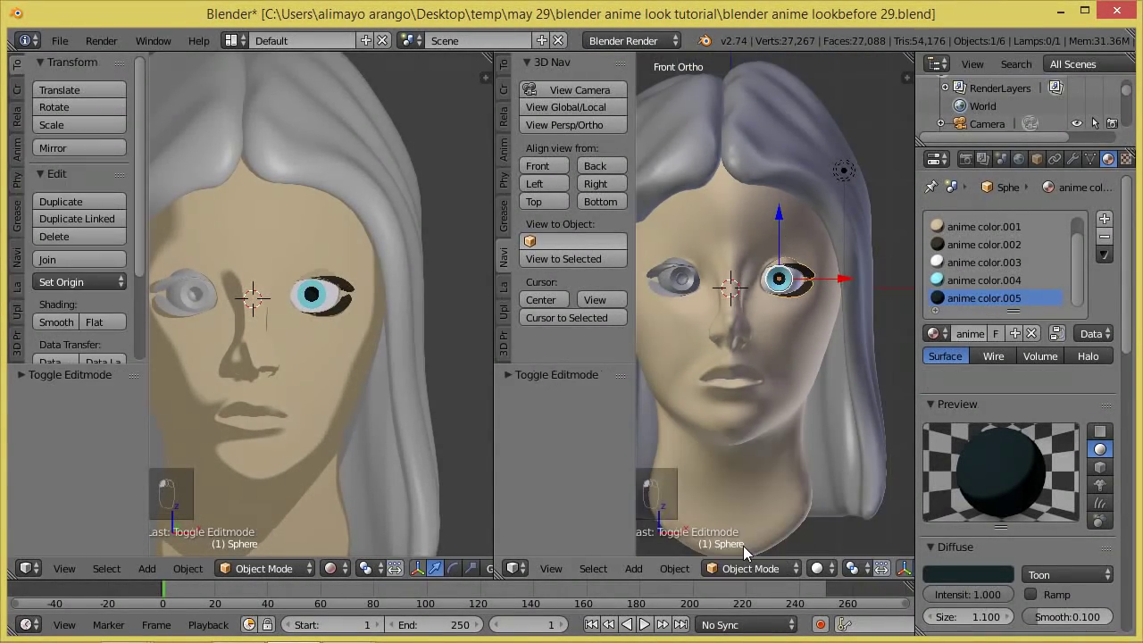
Step: Delete the uncolored grey eye object on the other side of the face, keeping the front orthographic view
right_click(680, 282)
key(x)
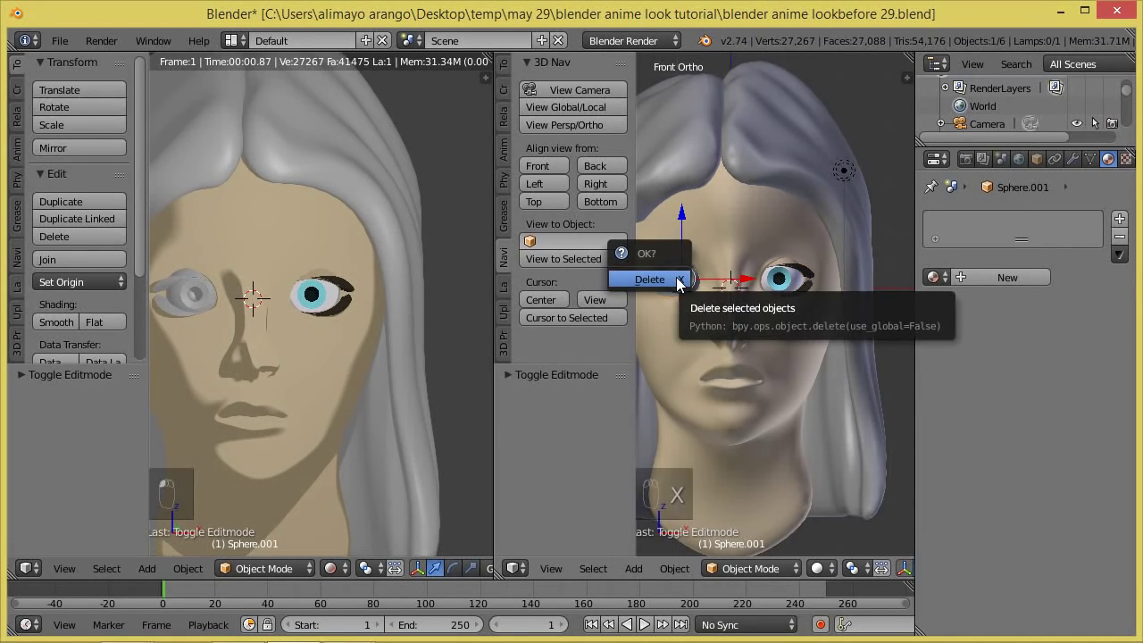
click(676, 278)
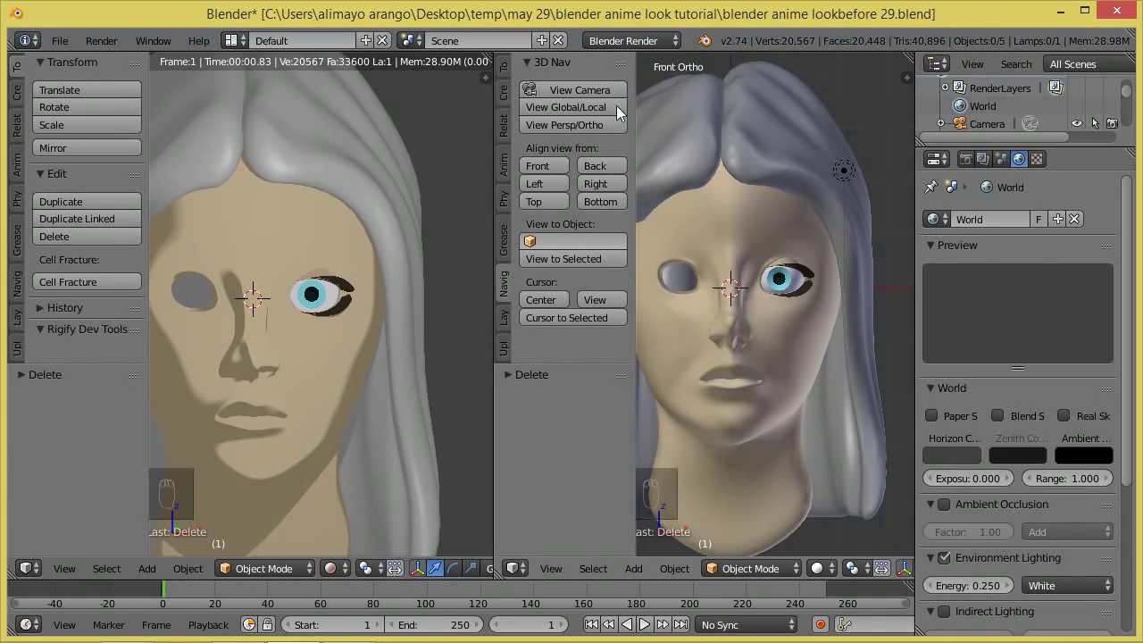
click(594, 127)
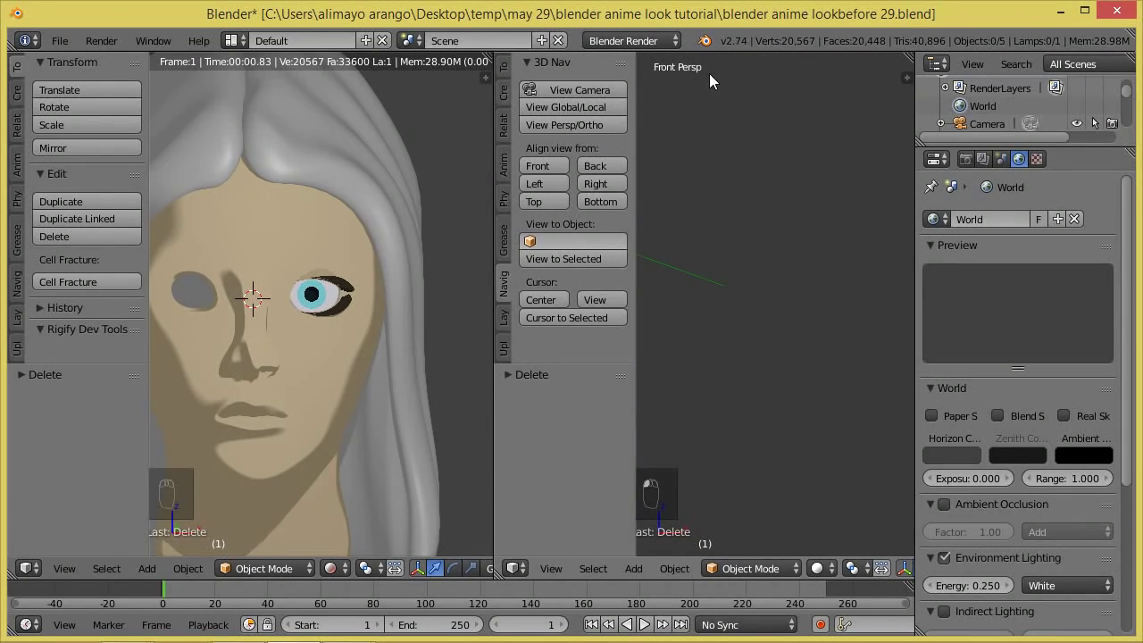
click(580, 124)
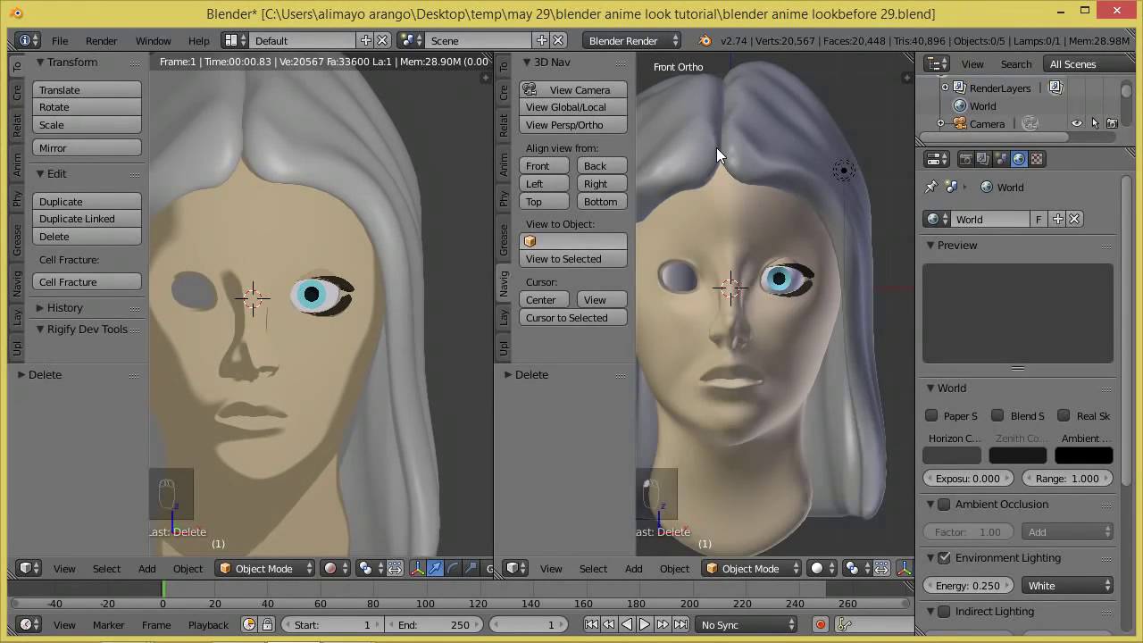
Step: Duplicate the finished colored eye in place and save the file as blender anime lookbefore 31.blend
right_click(786, 282)
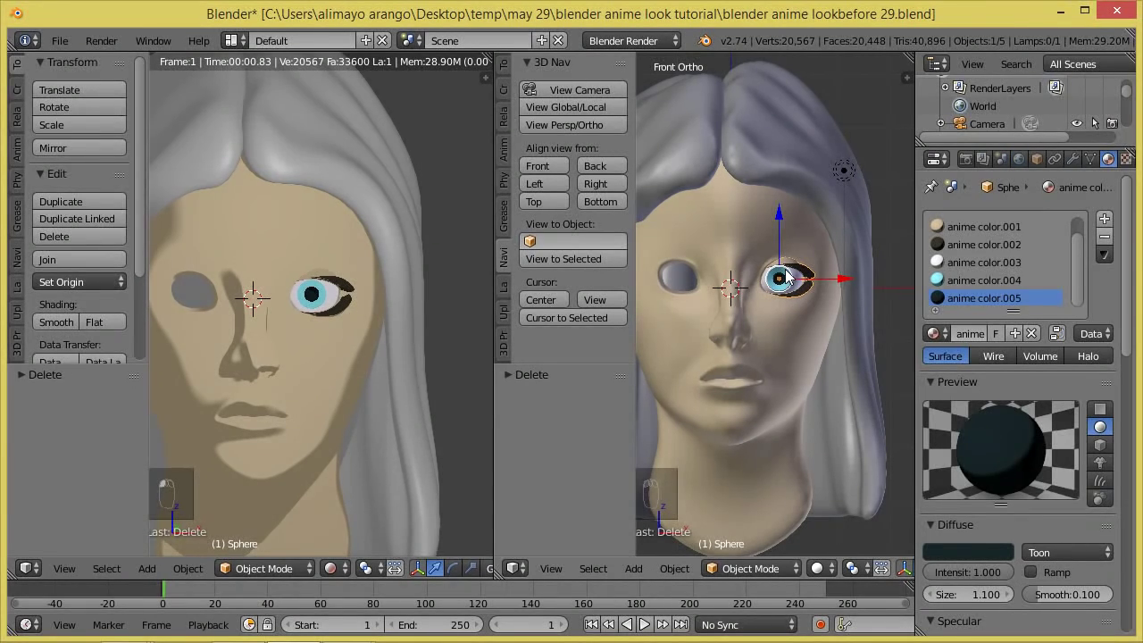
key(shift+d)
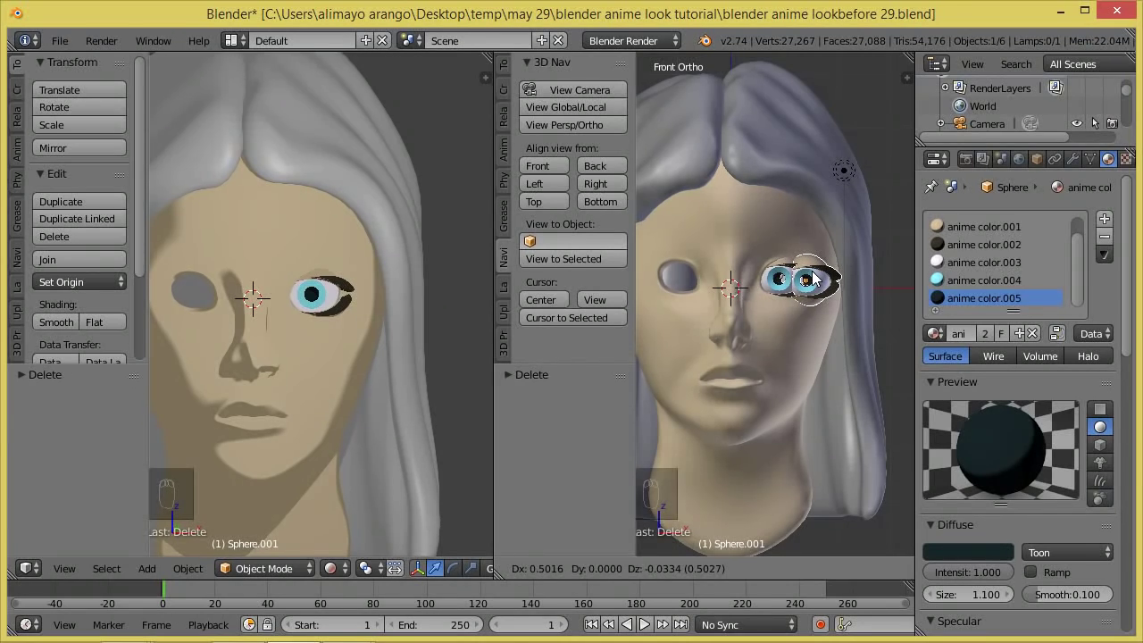
right_click(813, 280)
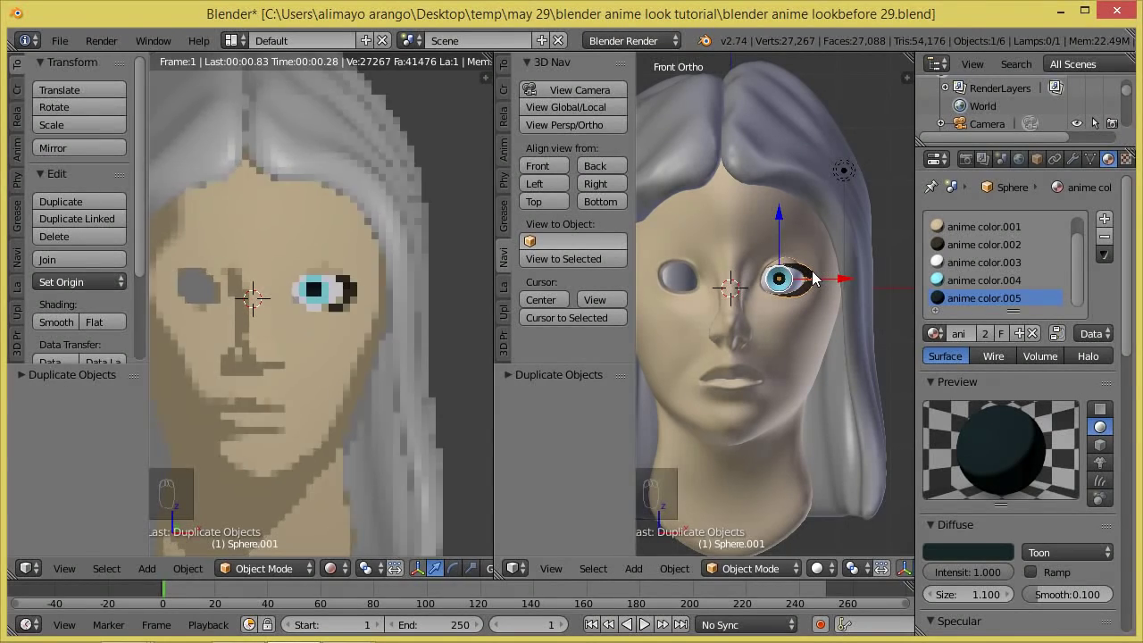
key(ctrl+shift+s)
key(KP_Add)
key(Return)
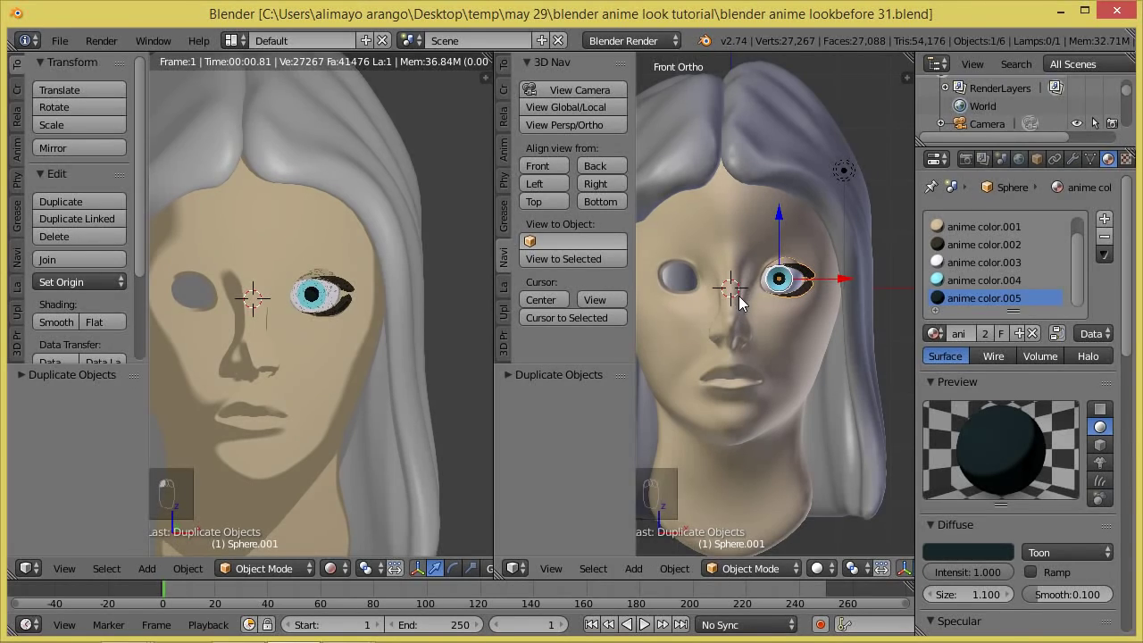
click(814, 127)
click(855, 105)
Step: Reset the 3D cursor to the world origin, on the face's center line
key(shift+c)
scroll(801, 347, up, 5)
scroll(705, 386, down, 2)
shift+middle_drag(675, 386, 774, 317)
scroll(773, 296, up, 1)
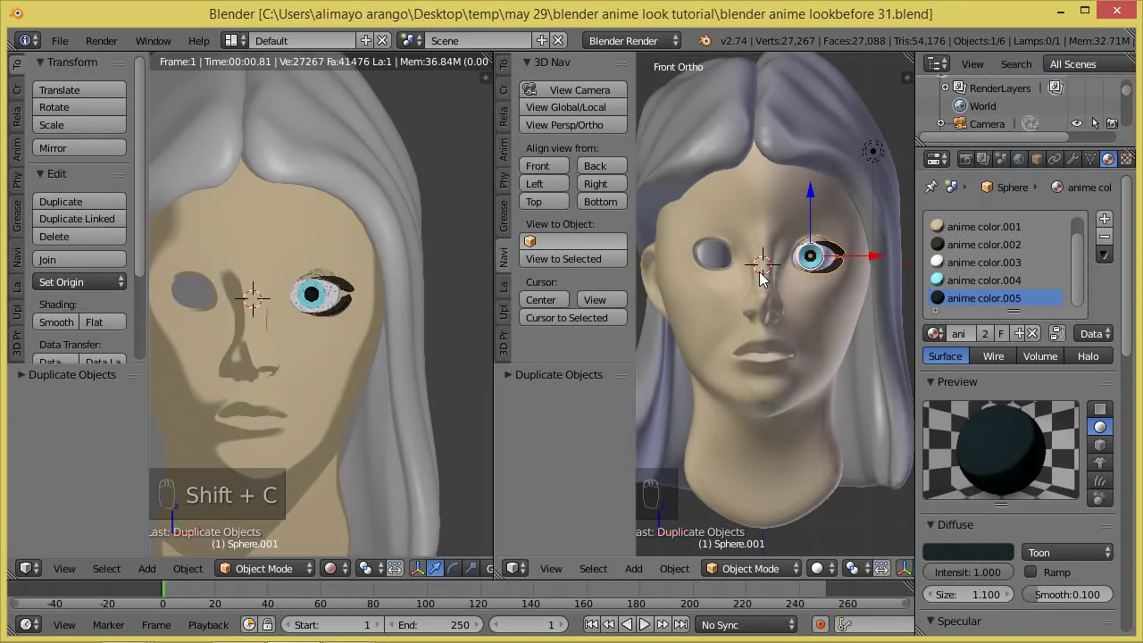
scroll(835, 569, down, 6)
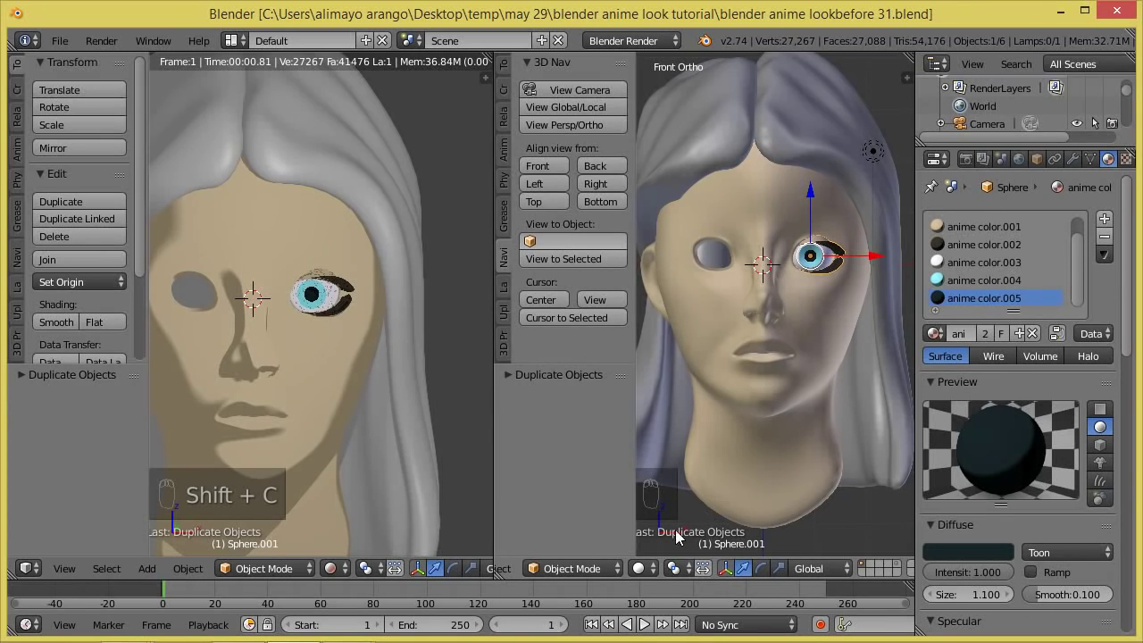
Step: Set the pivot point for transformations to the 3D Cursor in the front view
click(654, 569)
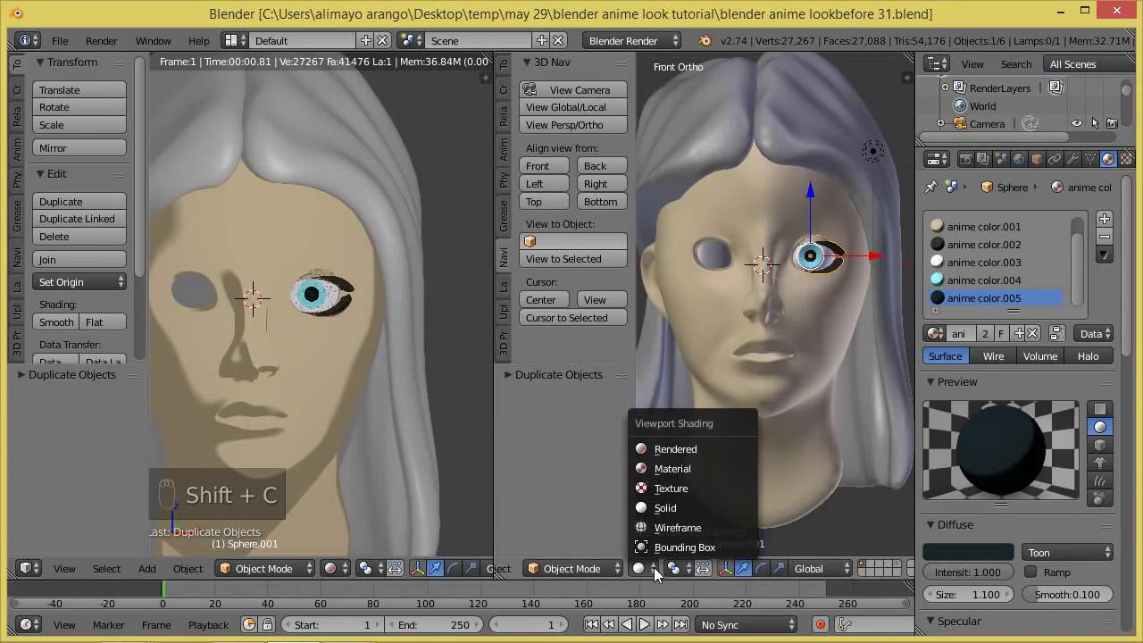
click(745, 513)
click(702, 568)
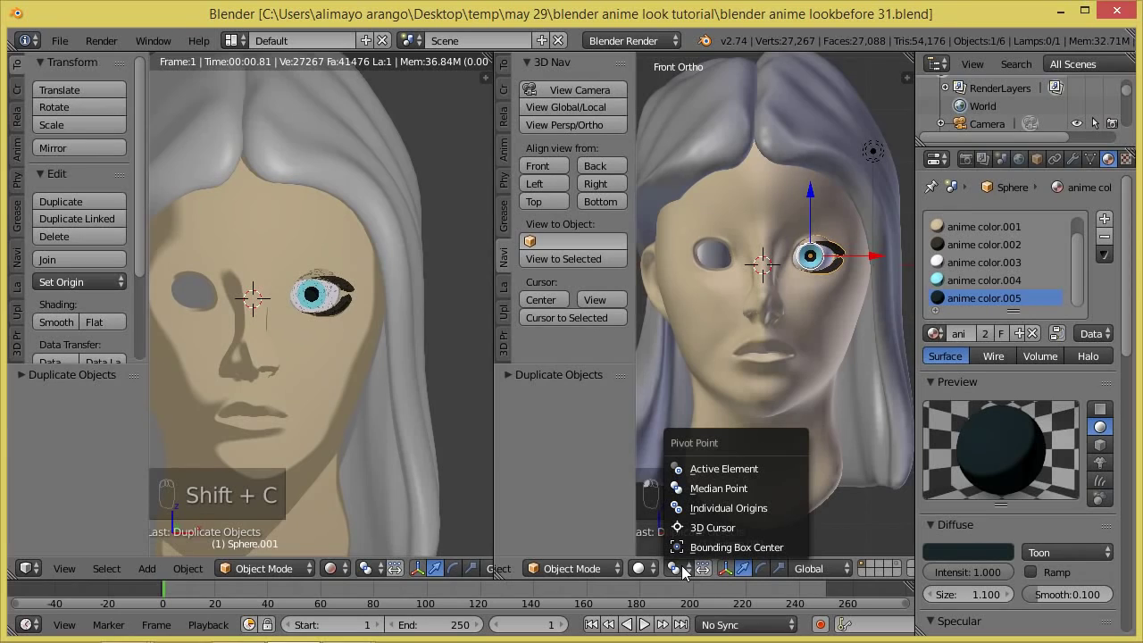
click(696, 559)
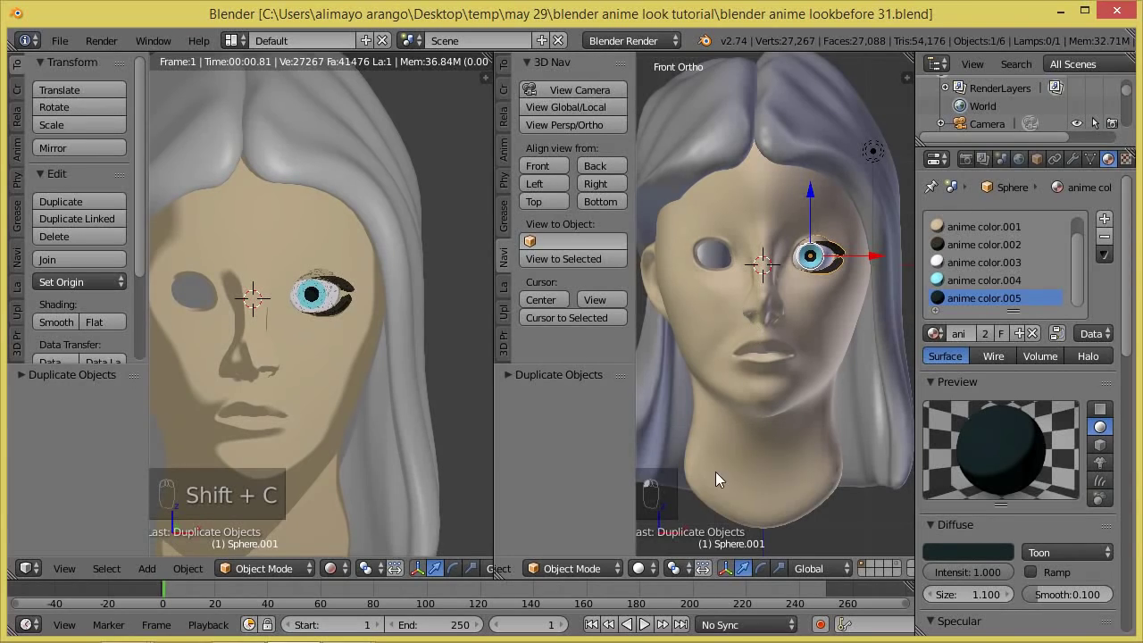
click(677, 568)
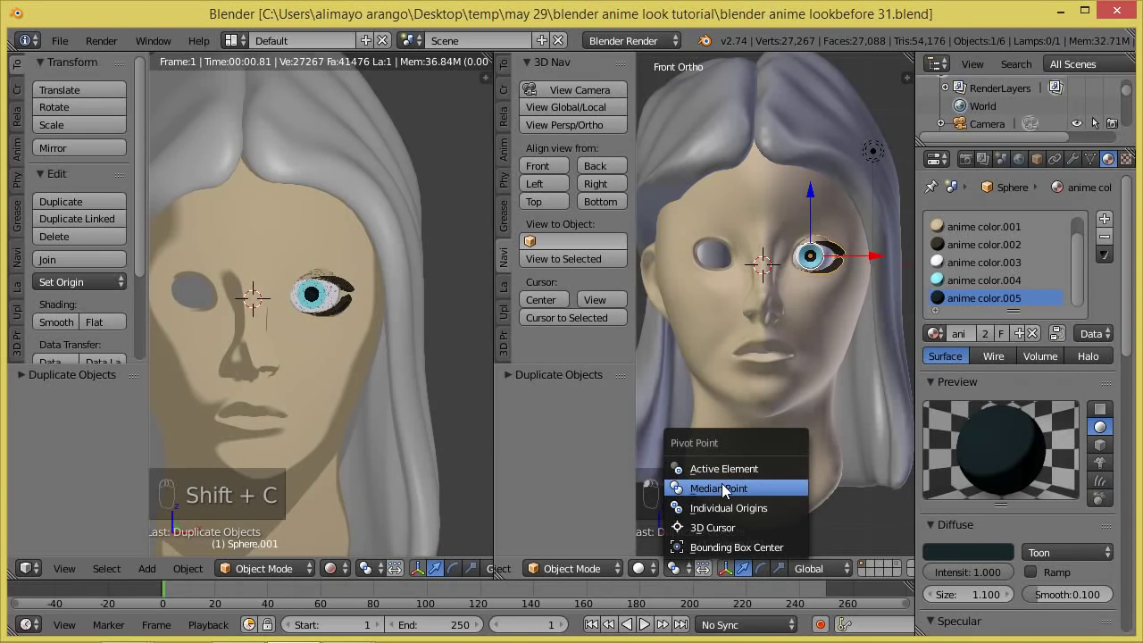
click(752, 528)
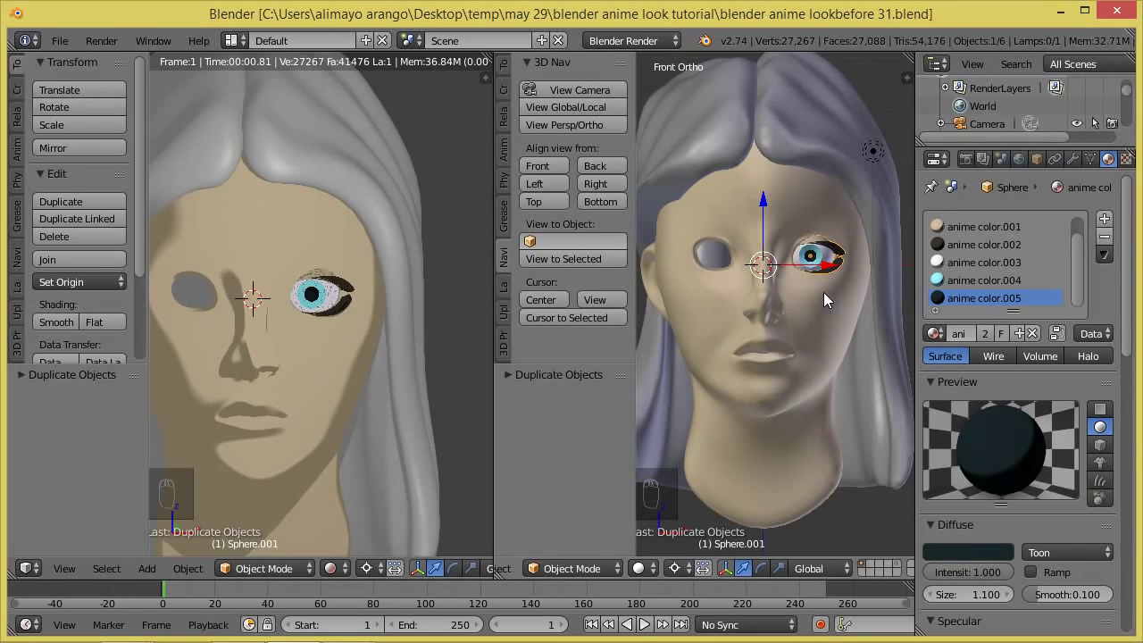
Step: Mirror the duplicated eye to the other side by scaling it -1 along X, and set the pivot back to Median Point
key(s)
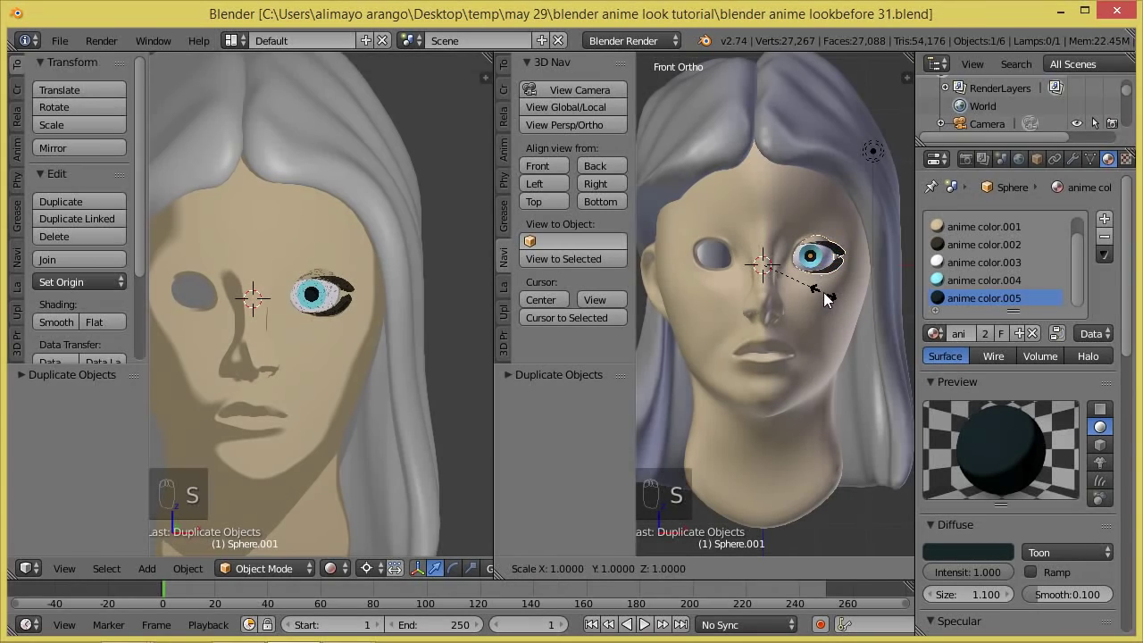
key(x)
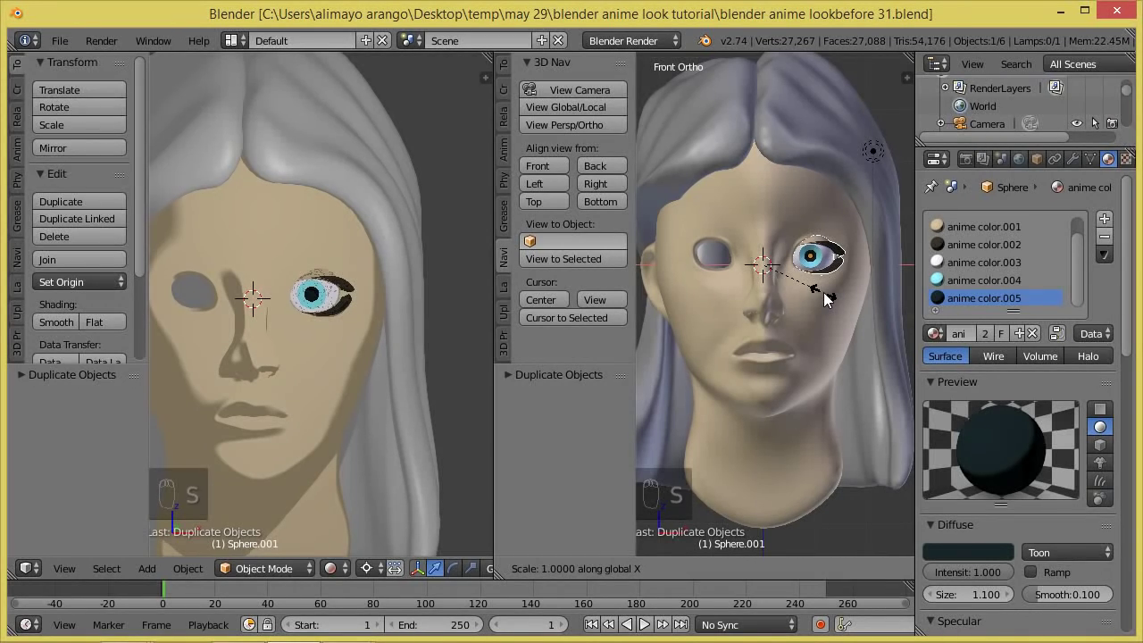
text(-1)
key(Return)
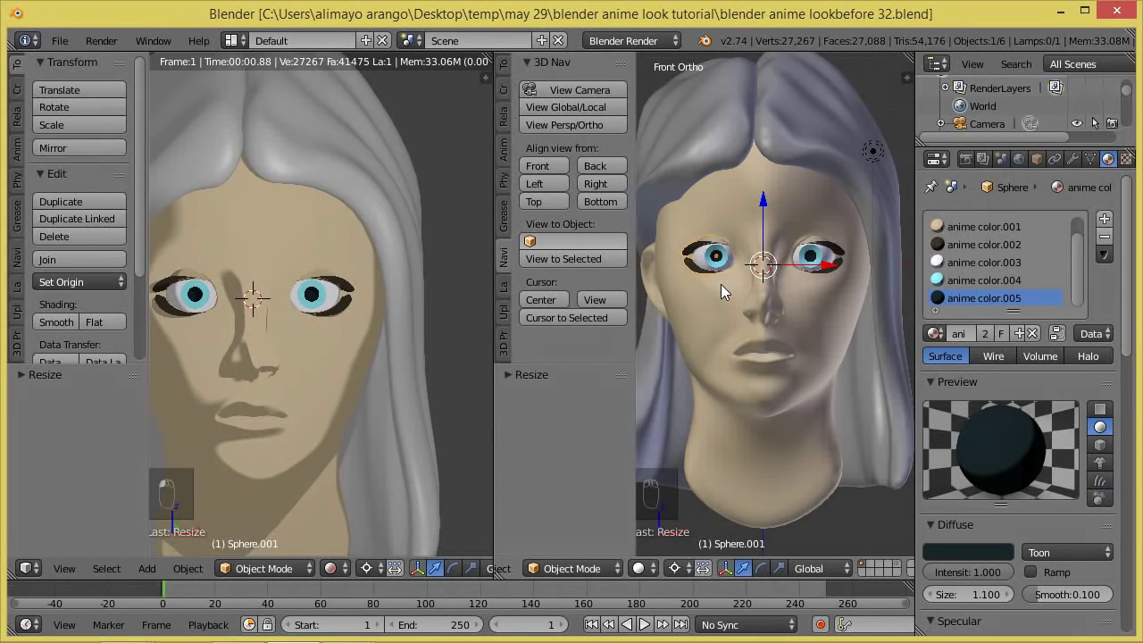
click(684, 568)
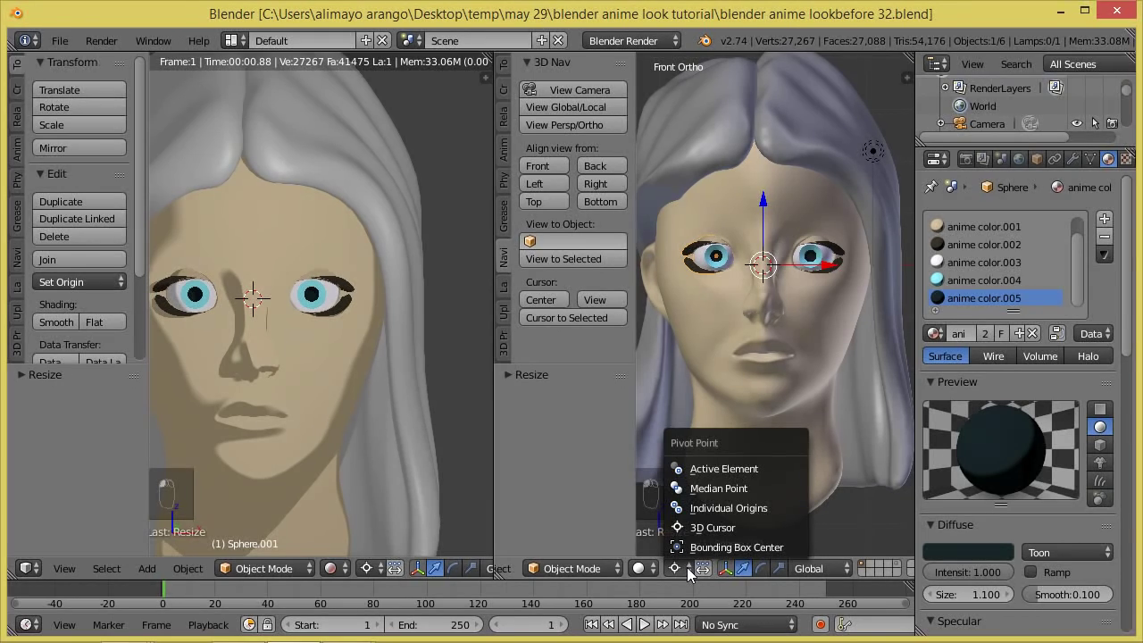
click(708, 488)
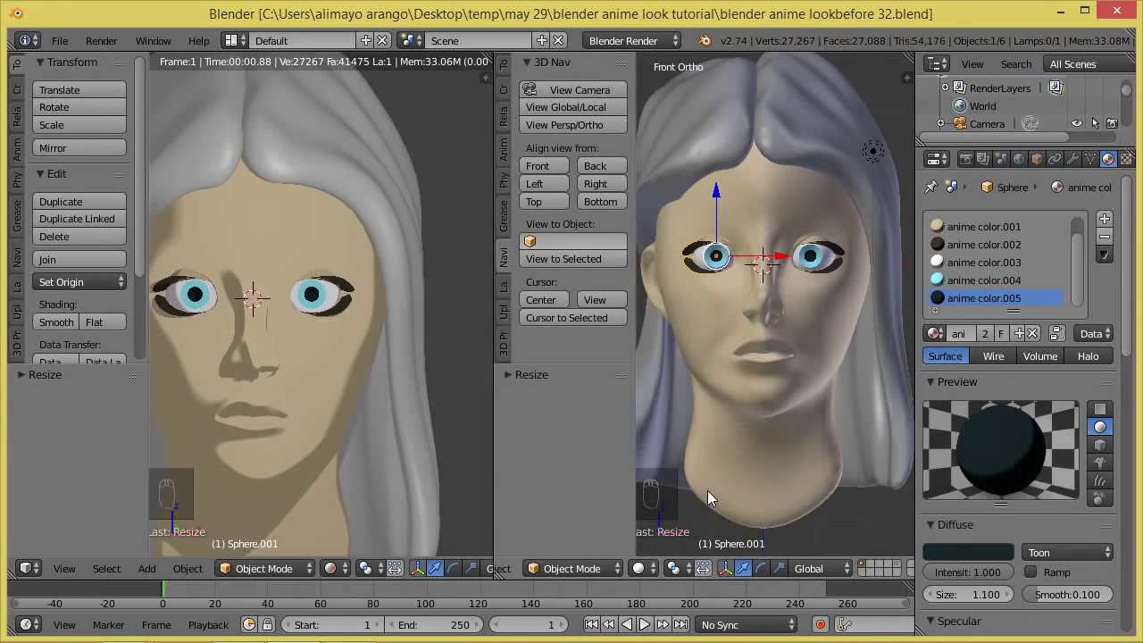
Step: Enter Edit Mode on the head mesh and deselect everything in a maximized 3D view
right_click(819, 350)
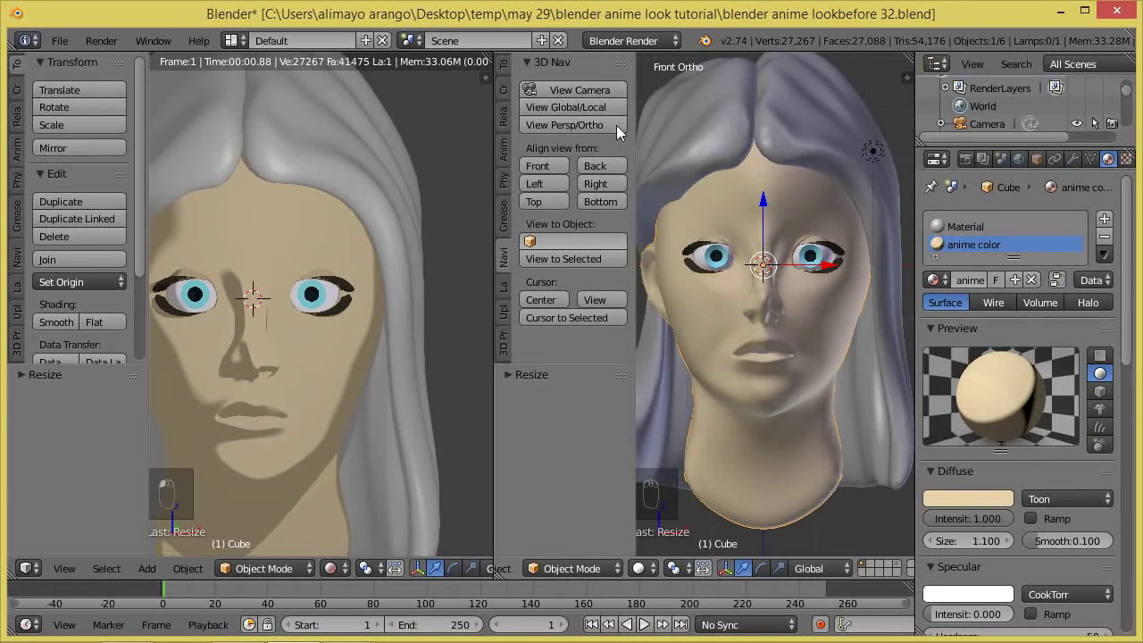
click(576, 568)
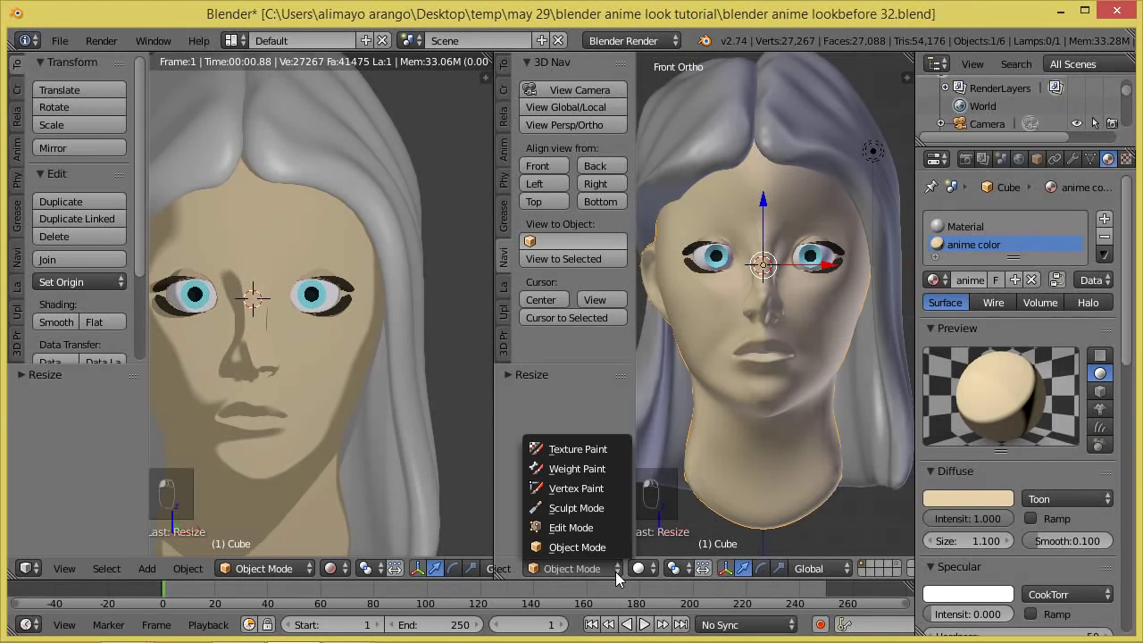
click(603, 532)
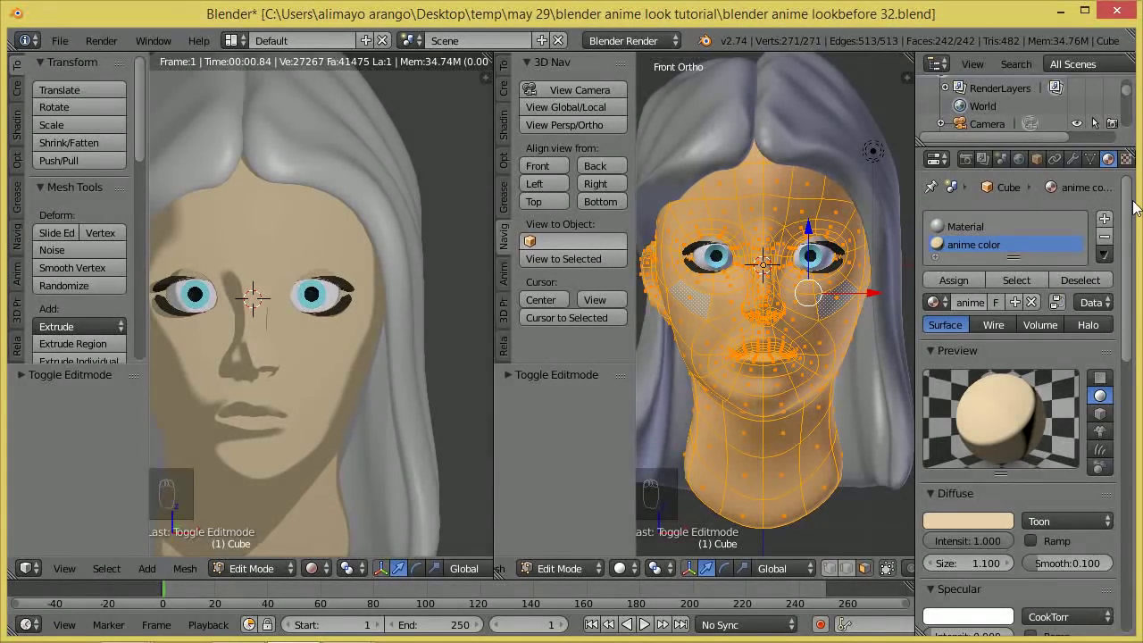
click(1072, 159)
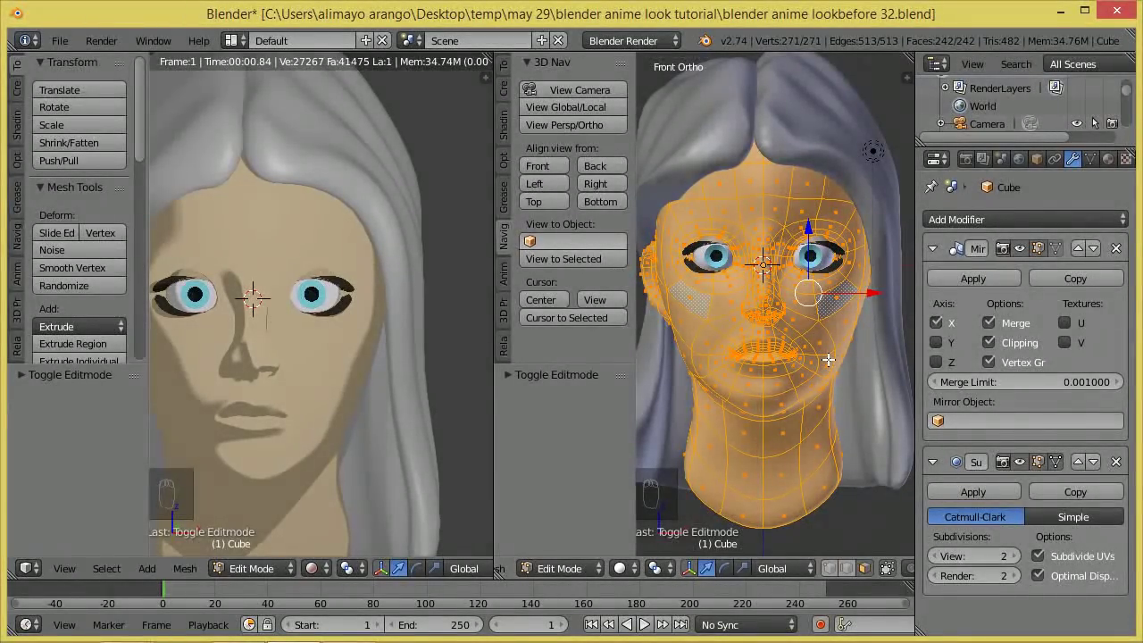
key(shift+space)
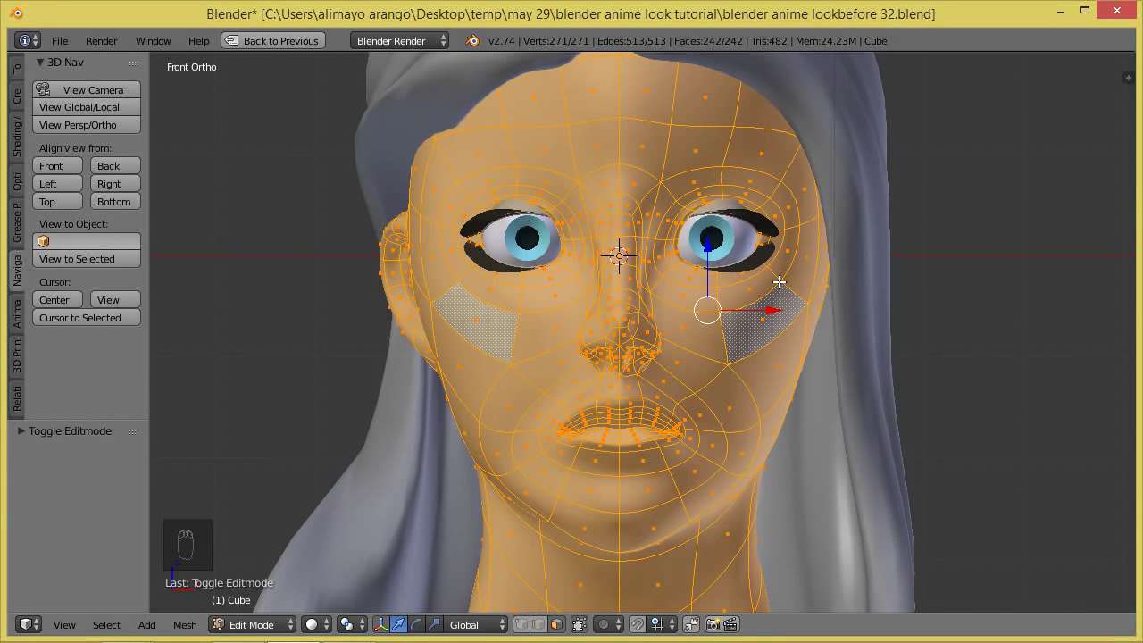
key(a)
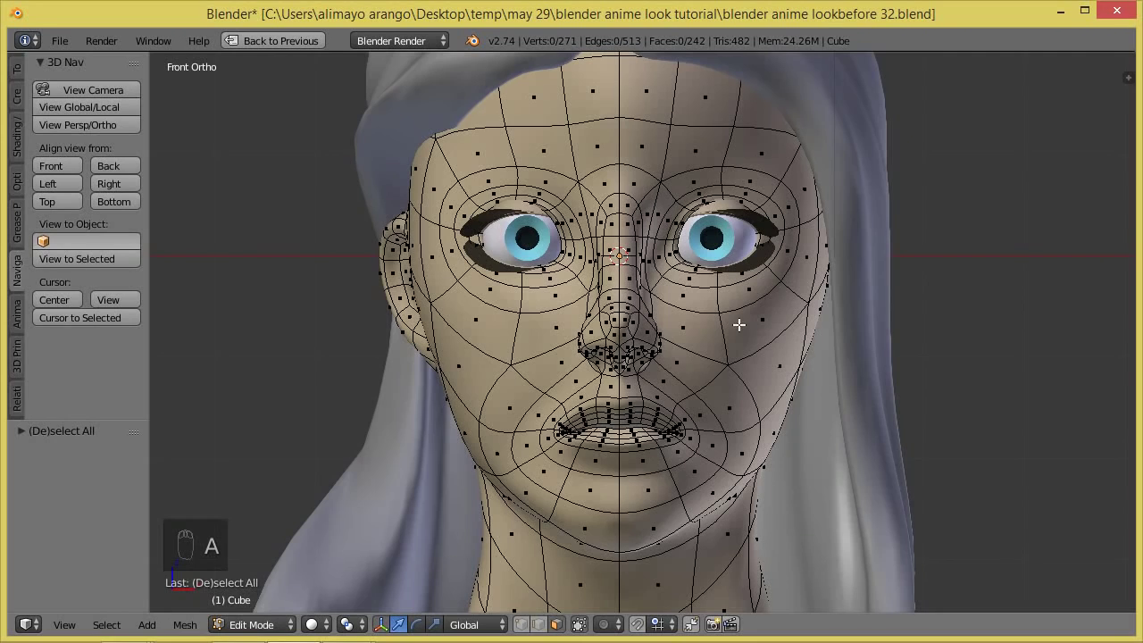
Step: Switch to edge selection and duplicate in place the two adjoining edges on the outer loop above the eye
click(538, 625)
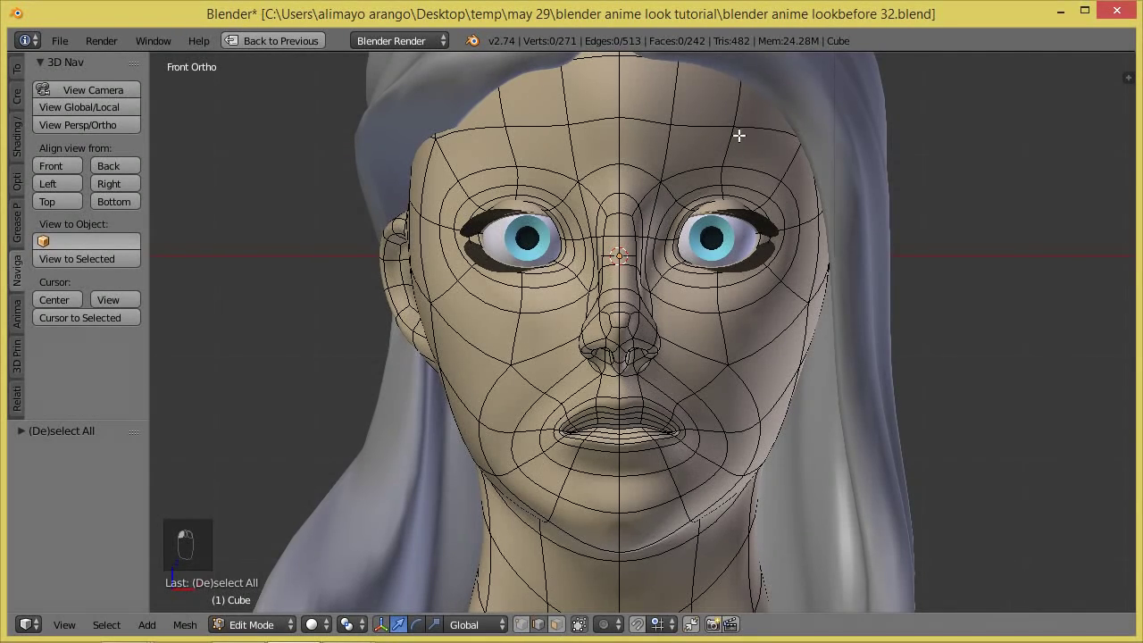
right_click(681, 174)
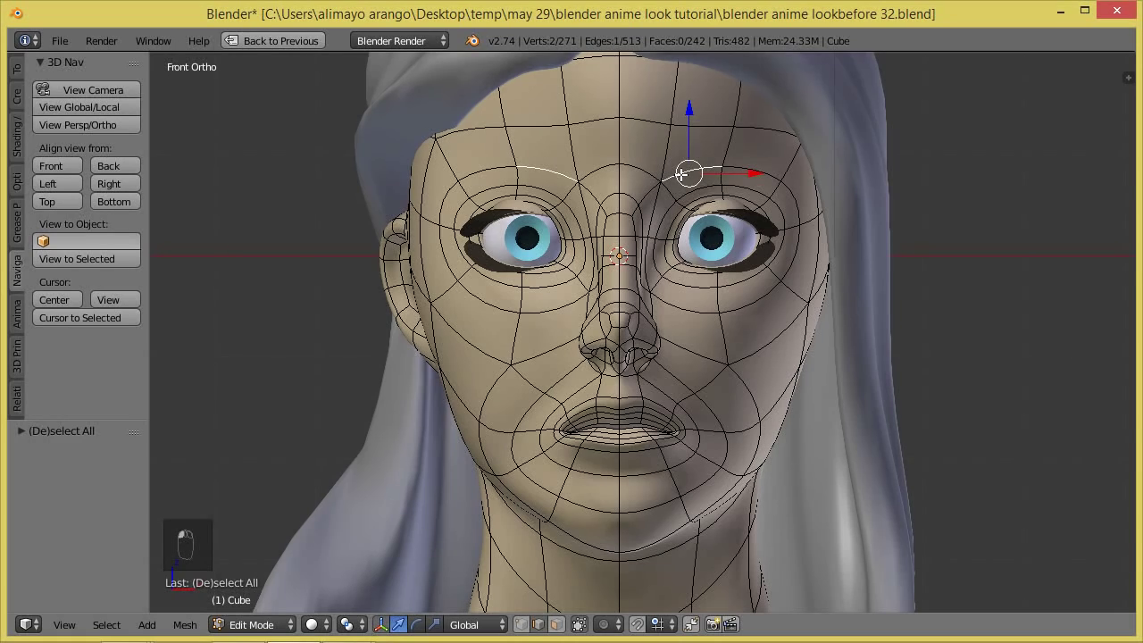
shift+right_click(774, 173)
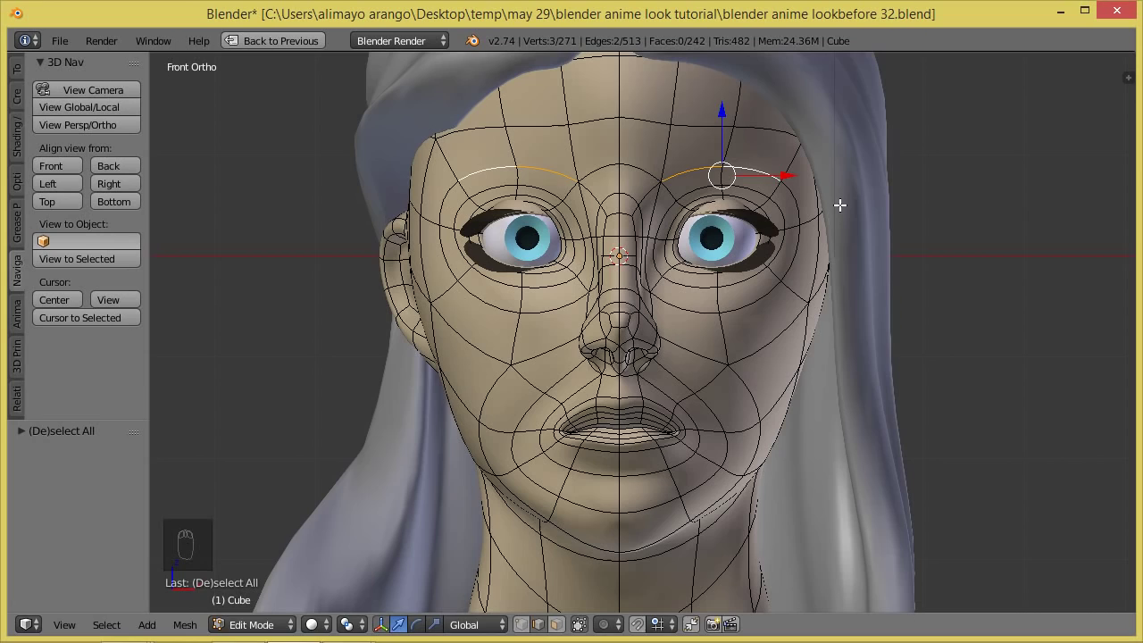
key(shift+d)
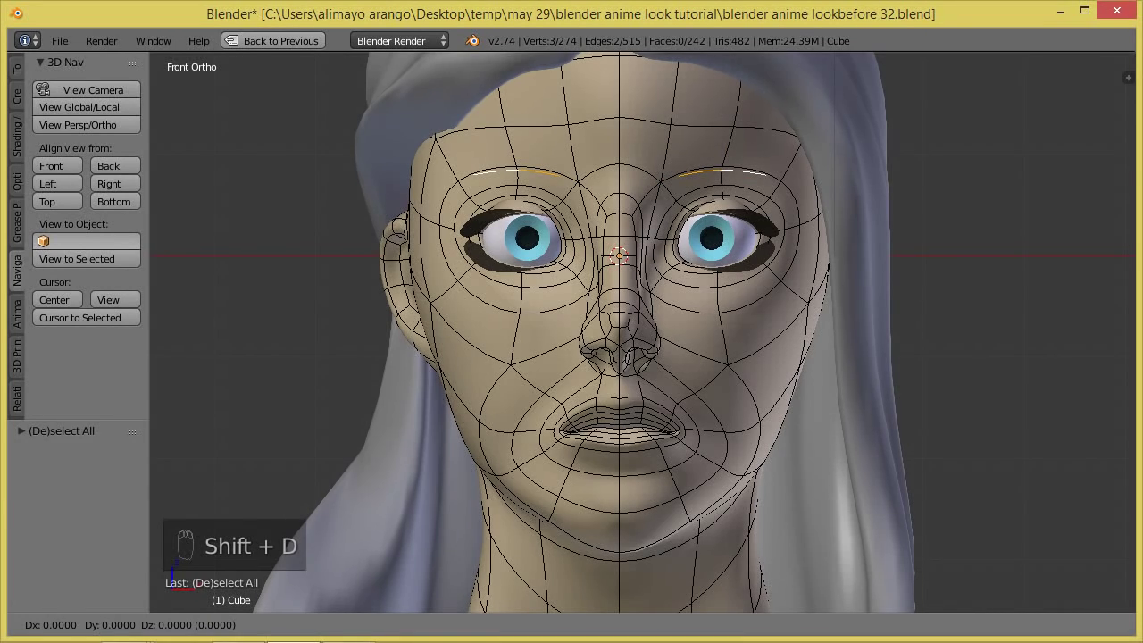
right_click(734, 151)
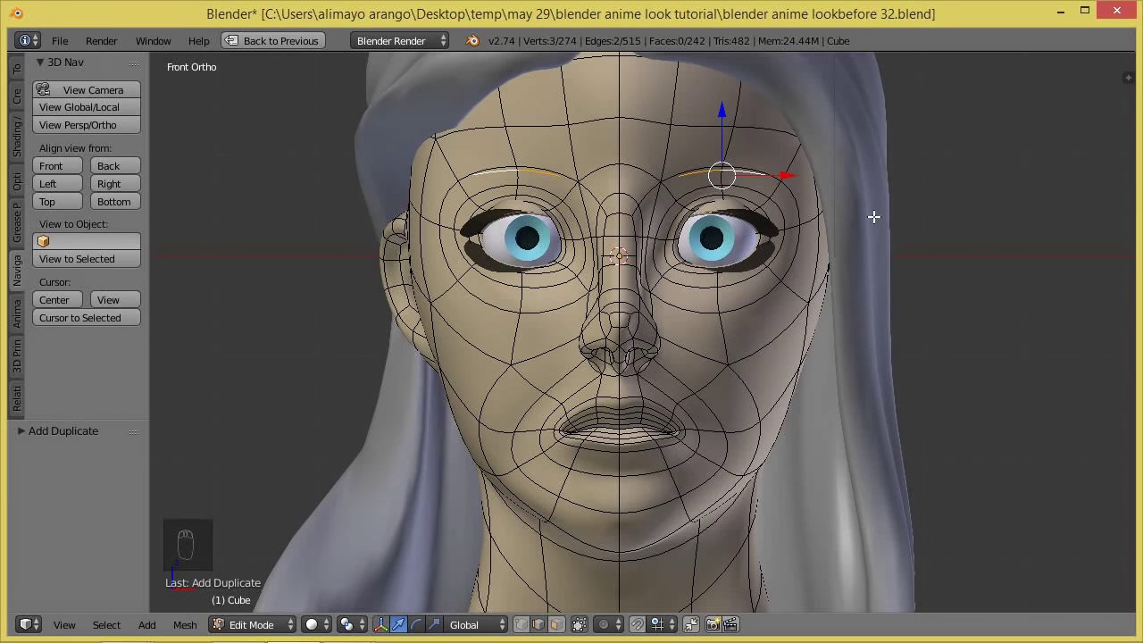
Step: Extrude the duplicated brow edges and move them up about 0.18 along Z to form a flat eyebrow strip
middle_drag(857, 209, 784, 270)
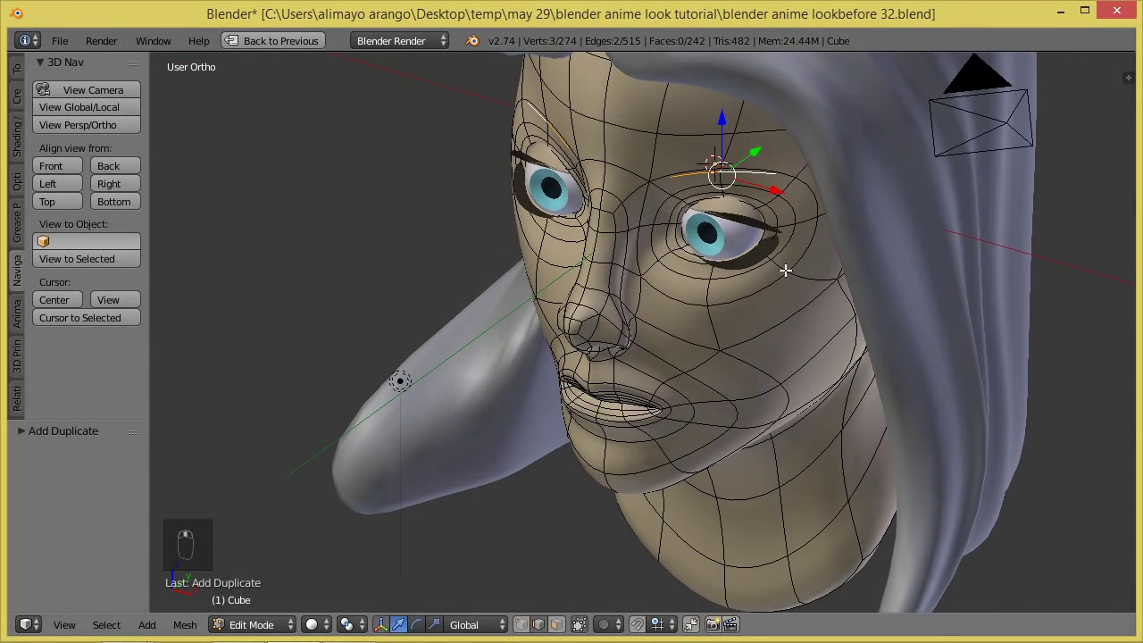
key(e)
right_click(792, 170)
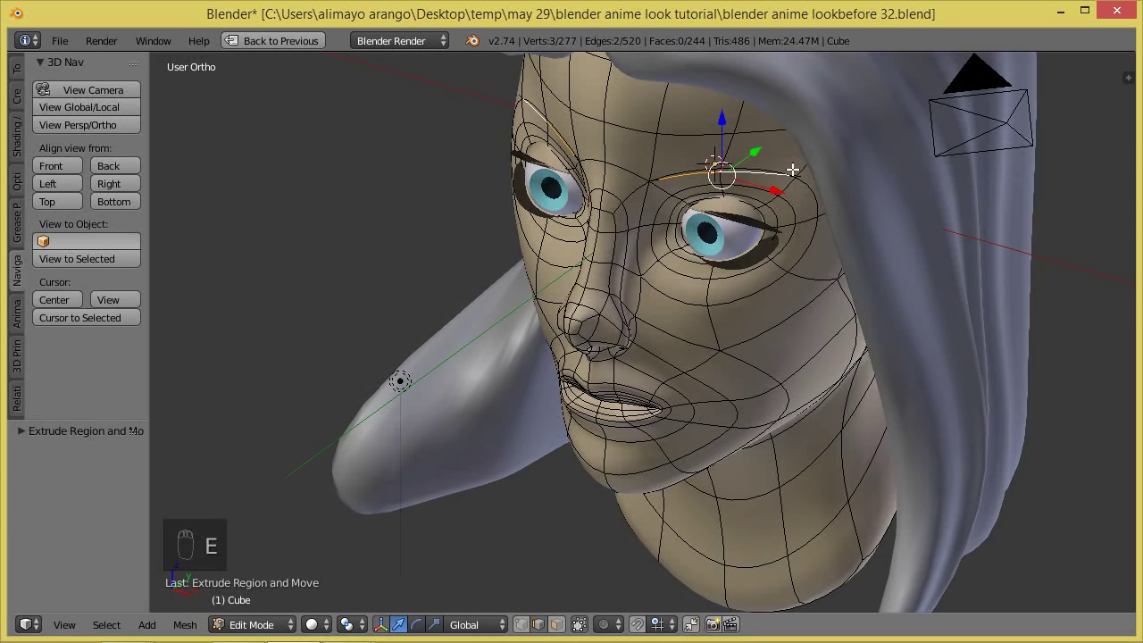
key(e)
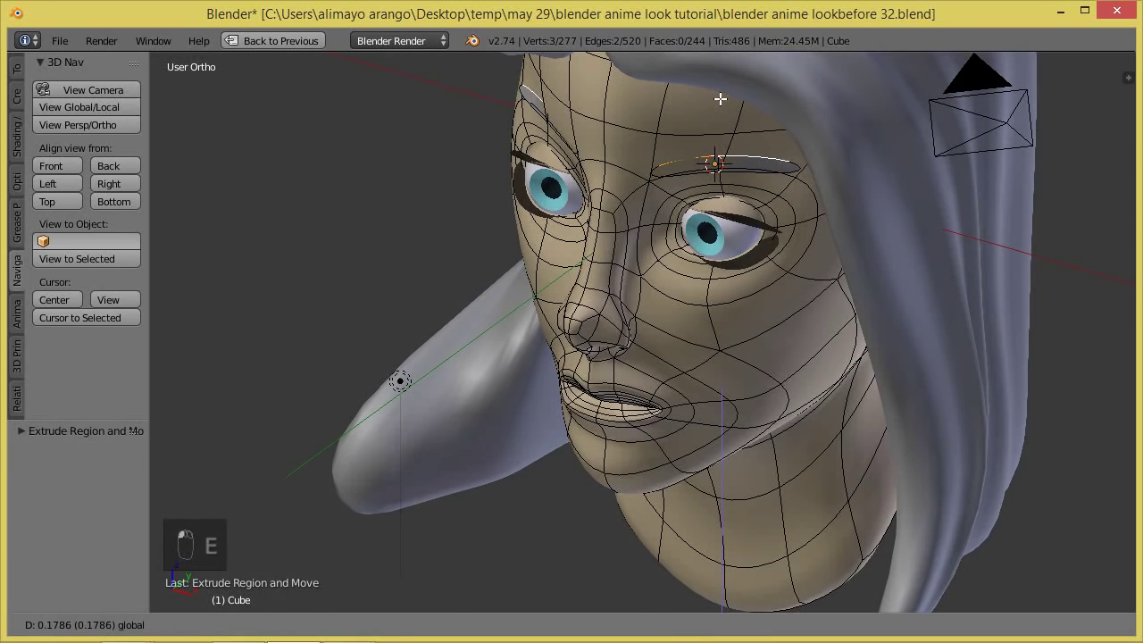
click(721, 98)
Step: Select the linked eyebrow strip, extrude it, and move the extrusion forward along Y to give the brow thickness
middle_drag(773, 216, 786, 173)
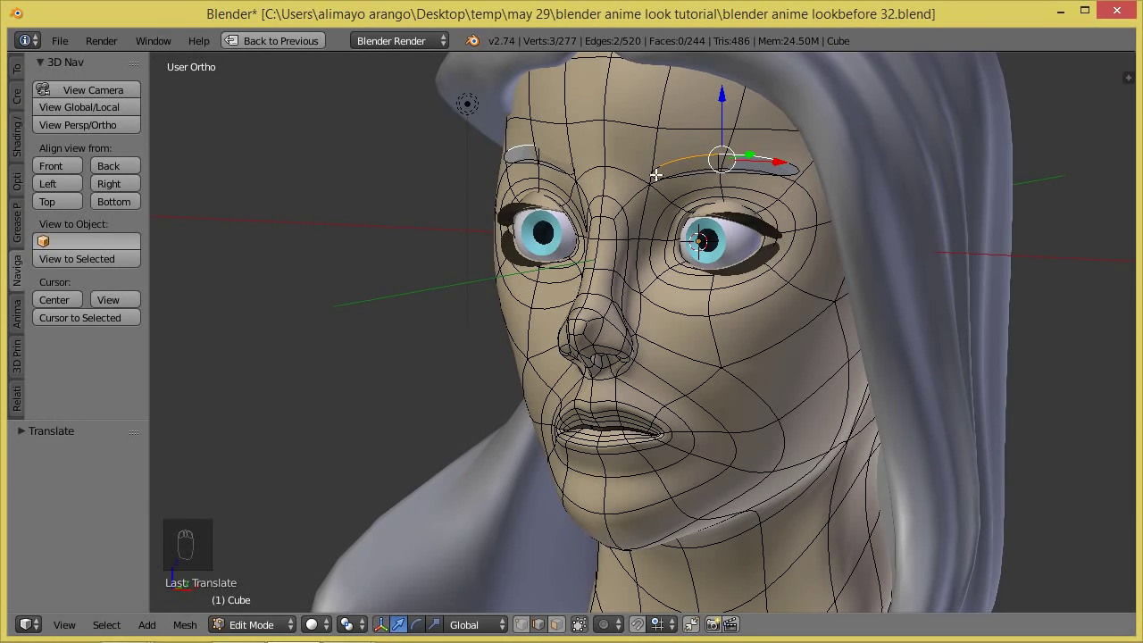
middle_drag(799, 190, 772, 223)
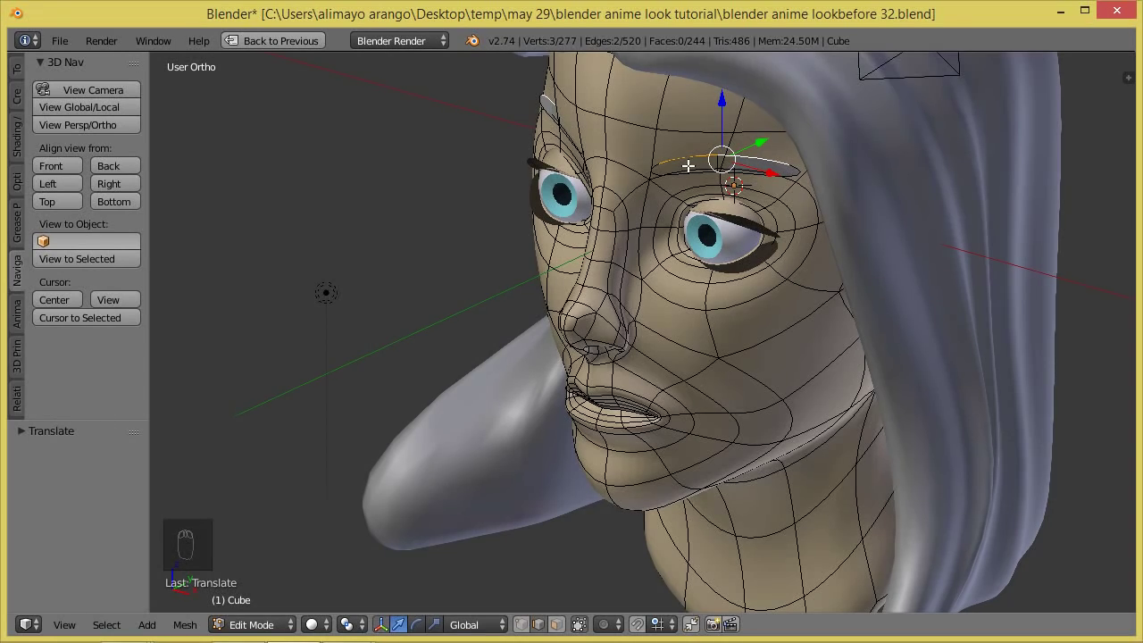
key(l)
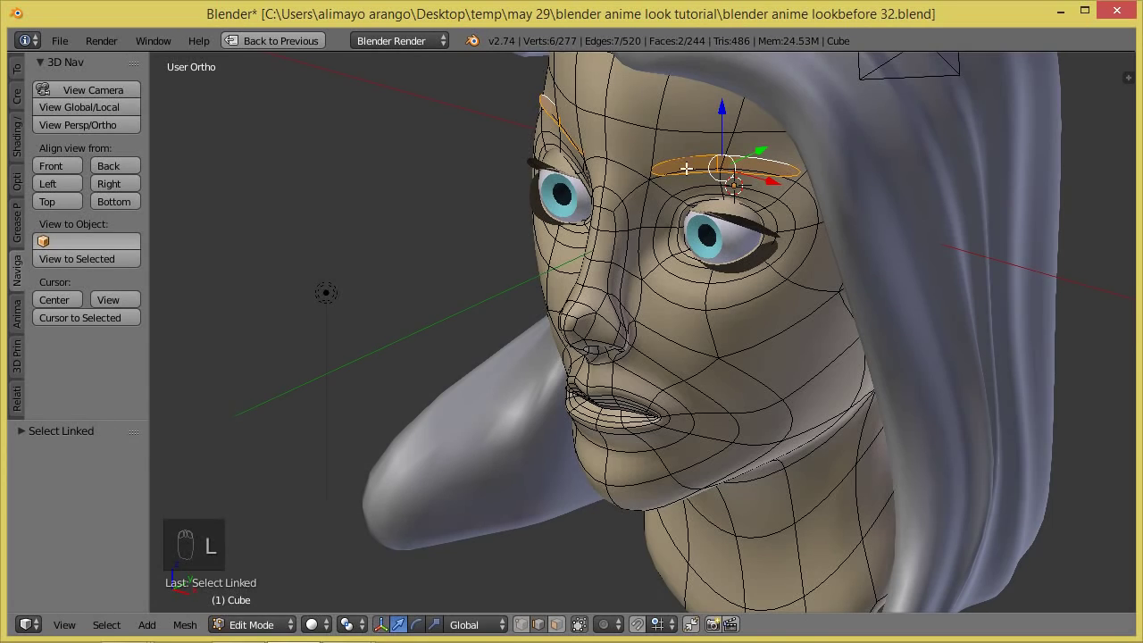
key(e)
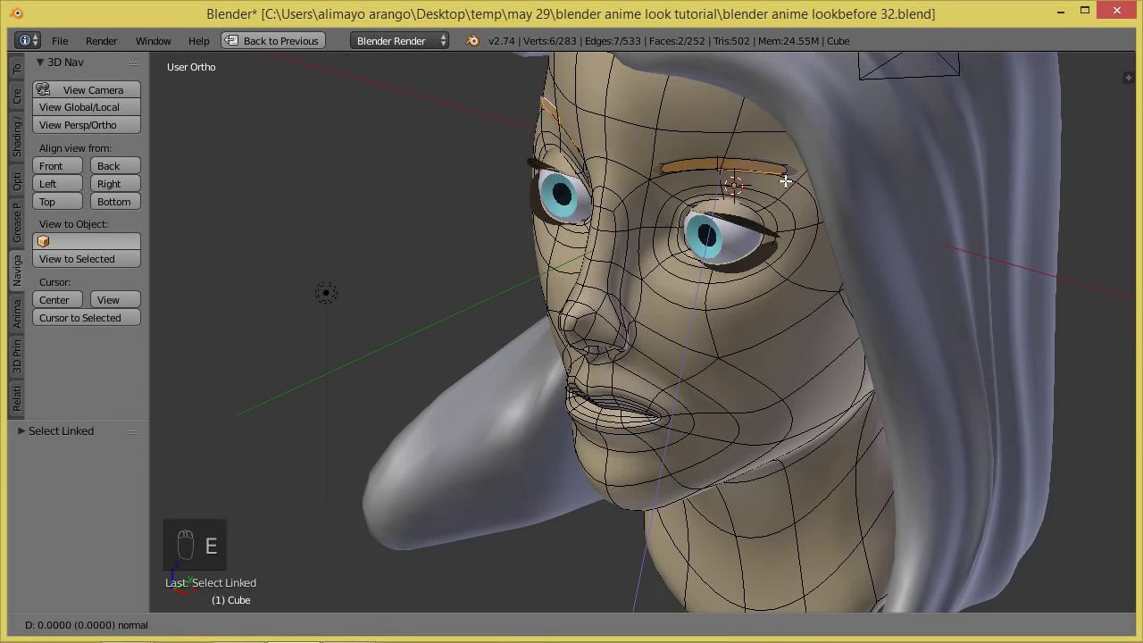
right_click(785, 182)
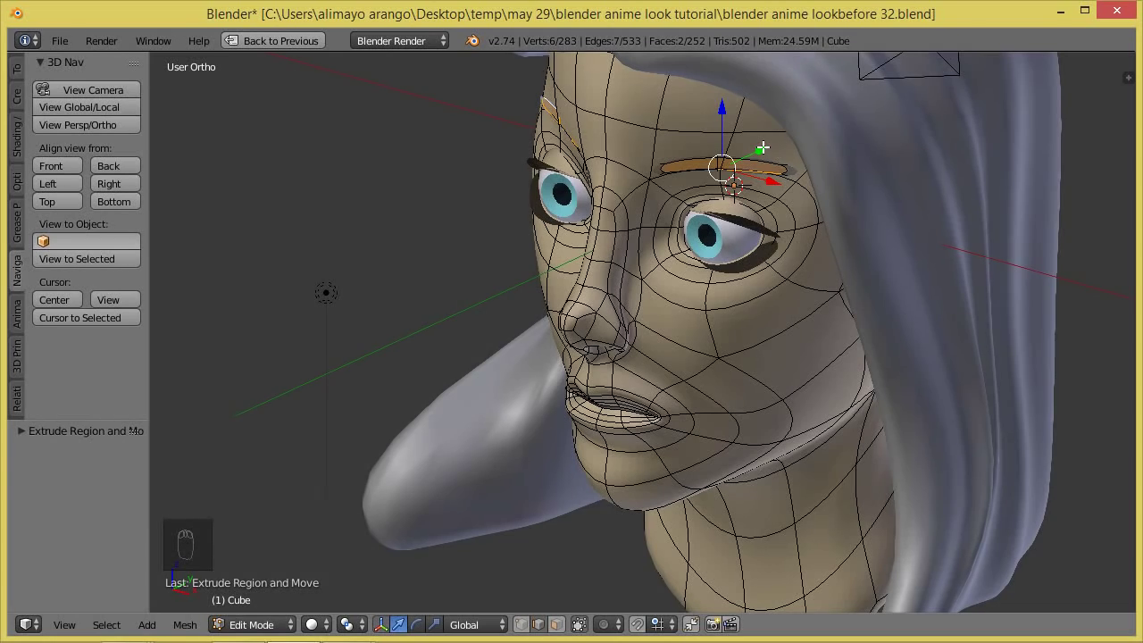
key(g)
key(y)
click(760, 152)
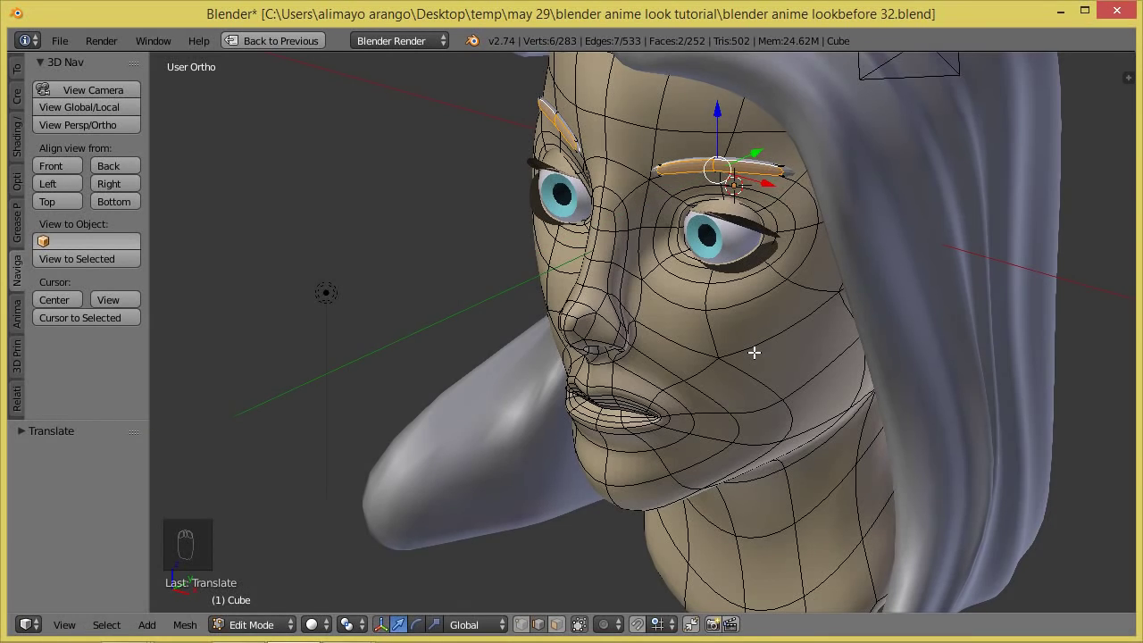
Step: Select the entire linked eyebrow mesh from the front and restore the multi-editor screen layout
middle_drag(718, 363, 801, 333)
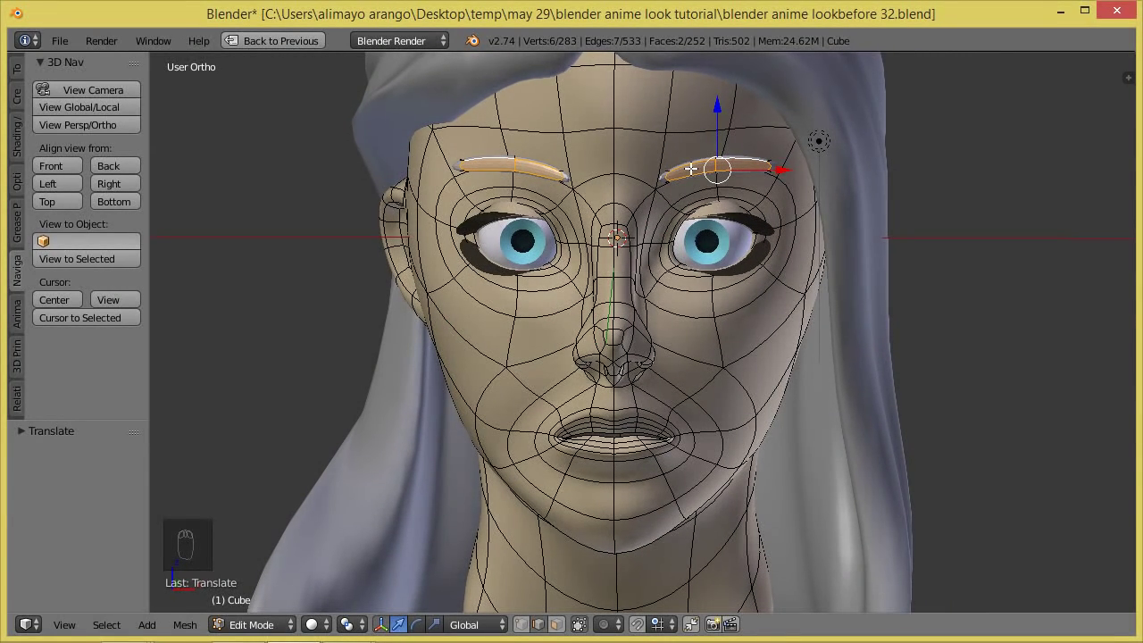
key(l)
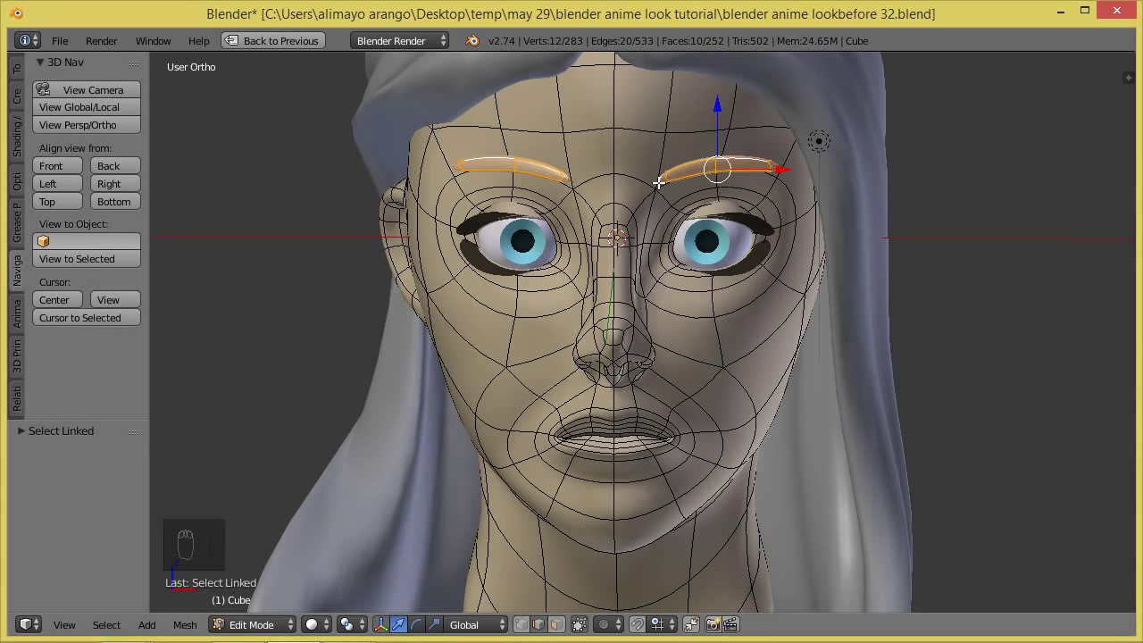
key(shift+space)
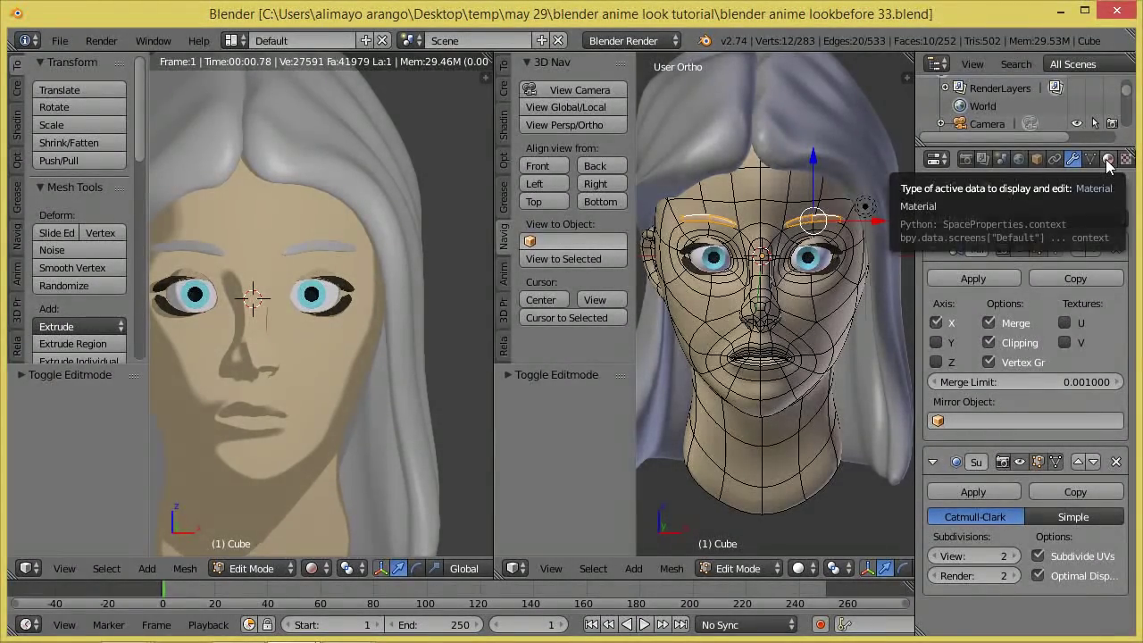
Step: Add a material slot using anime color.005 to the head, assign it to the selected eyebrows, and return to Object Mode
click(1107, 159)
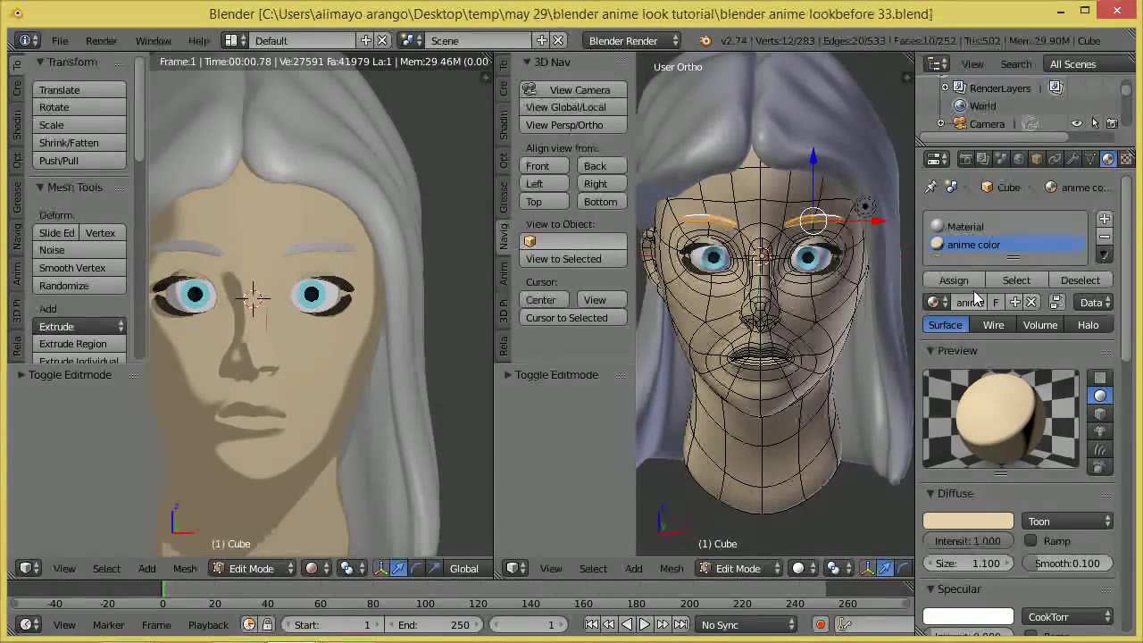
click(1102, 219)
click(937, 319)
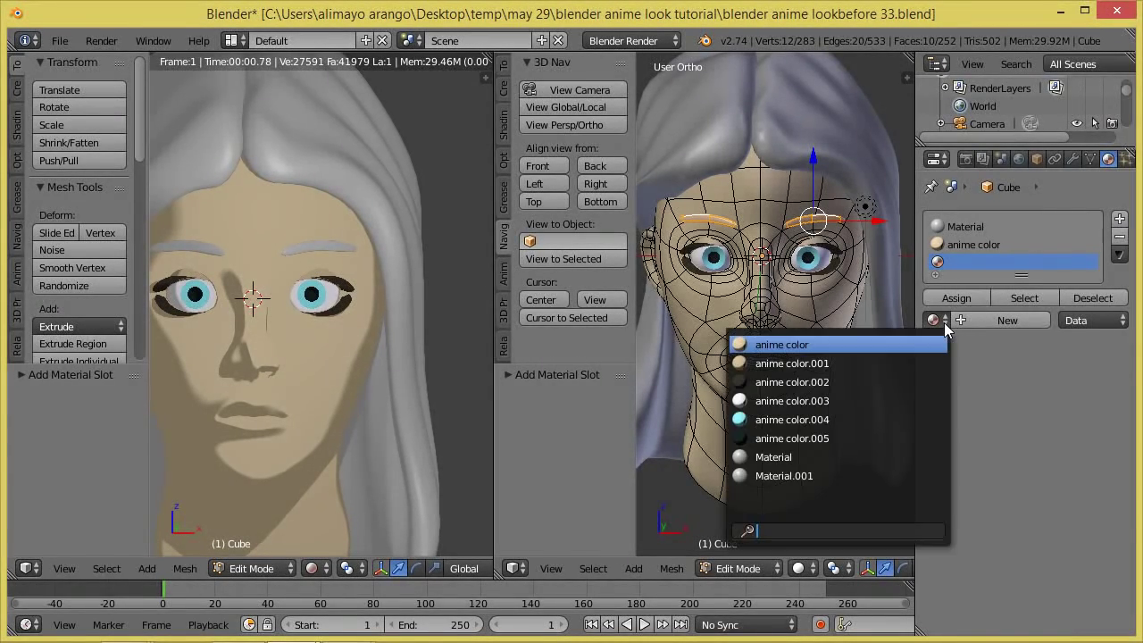
click(842, 436)
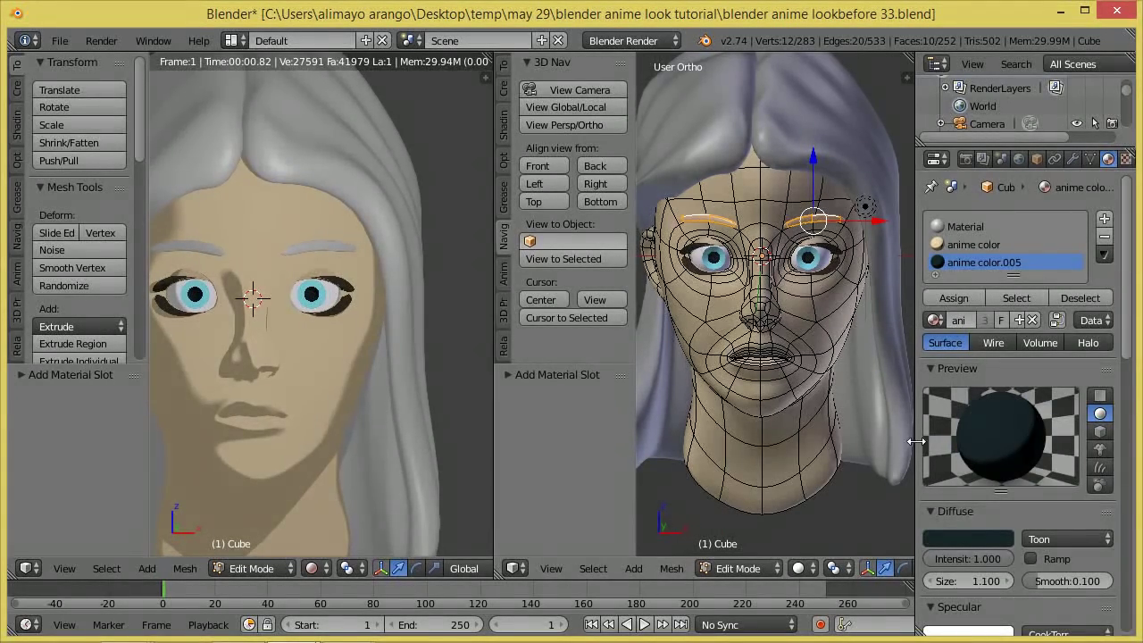
click(953, 298)
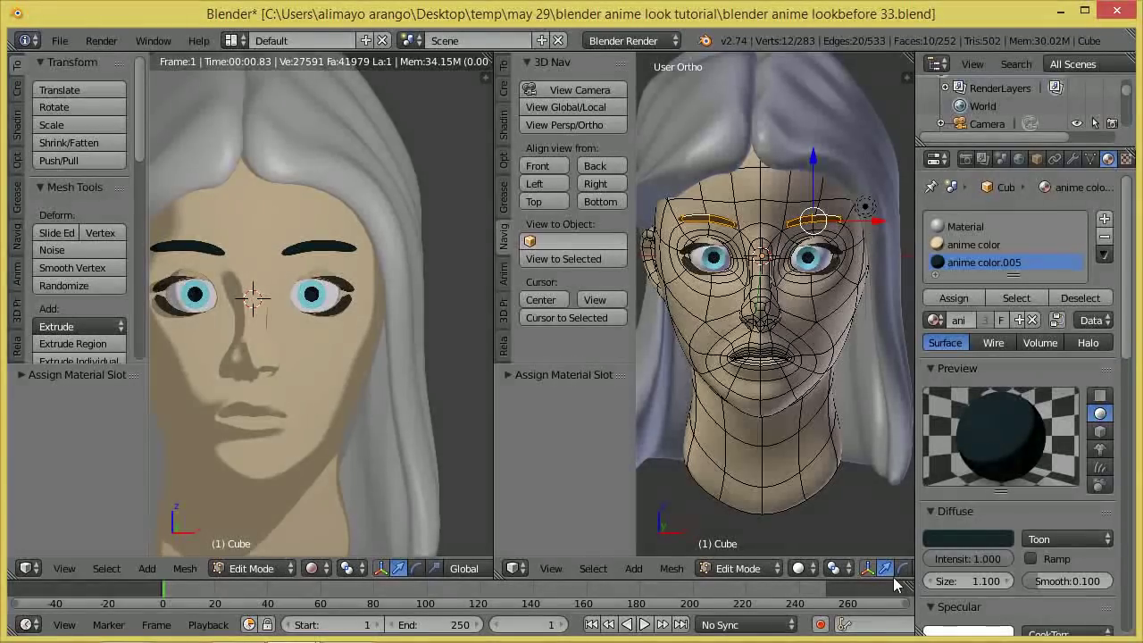
click(762, 568)
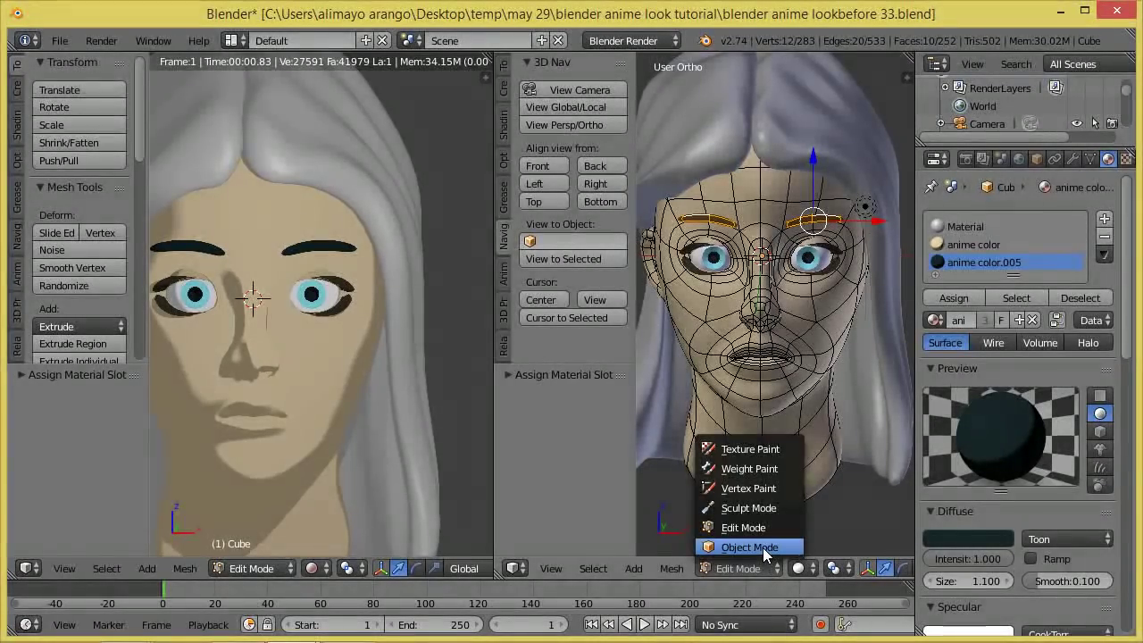
click(762, 548)
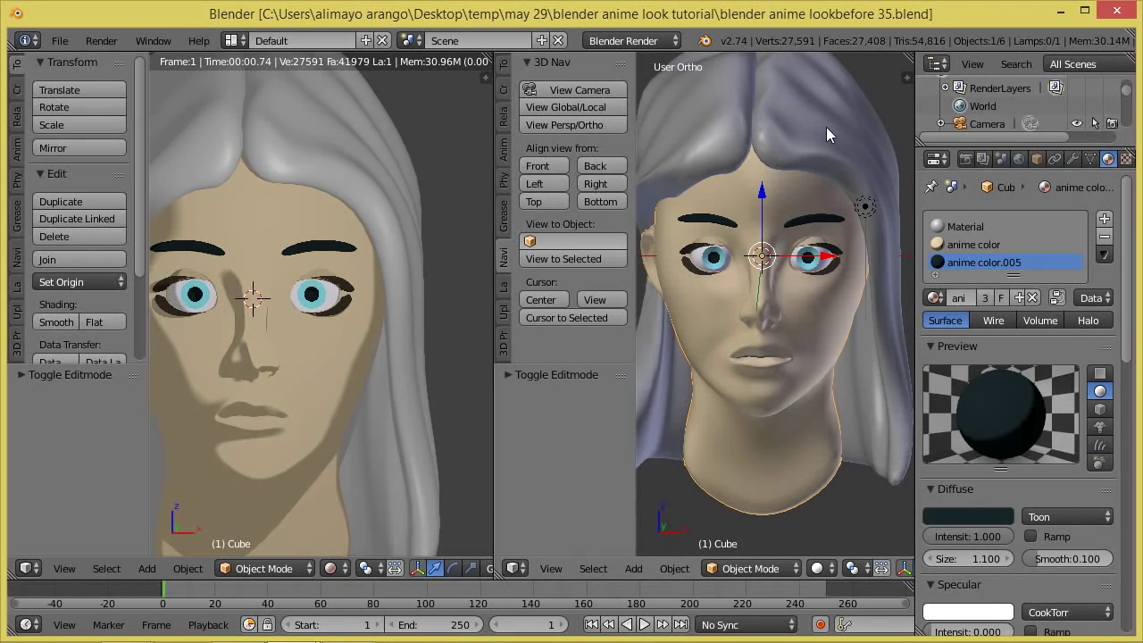
Step: Give the hair object a material slot and set it to the existing anime color.005 material
right_click(814, 133)
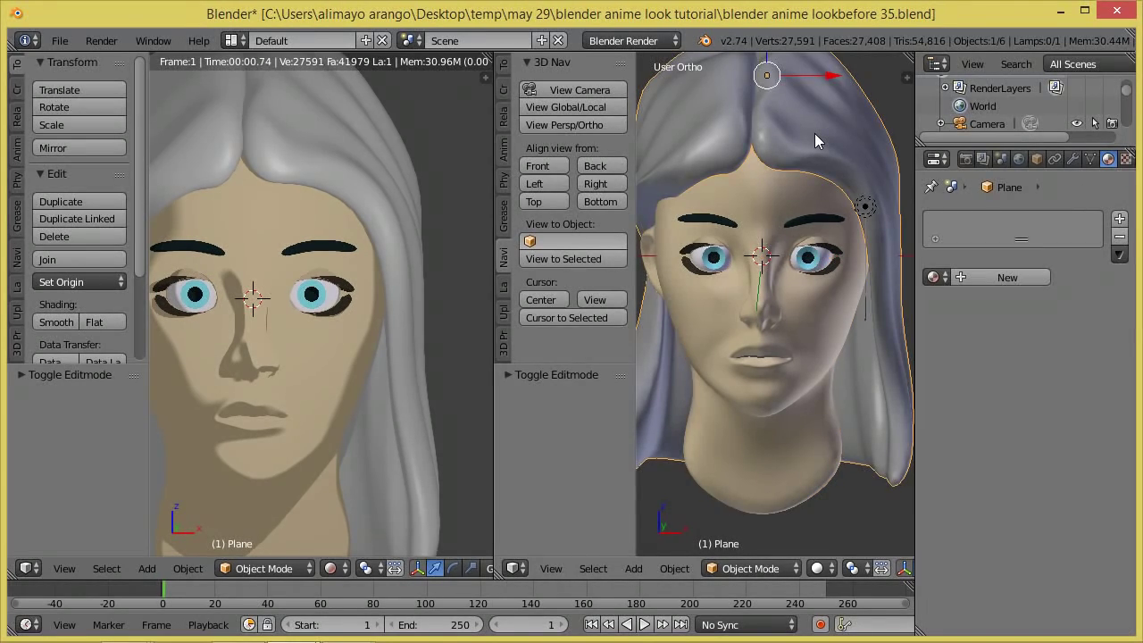
click(991, 277)
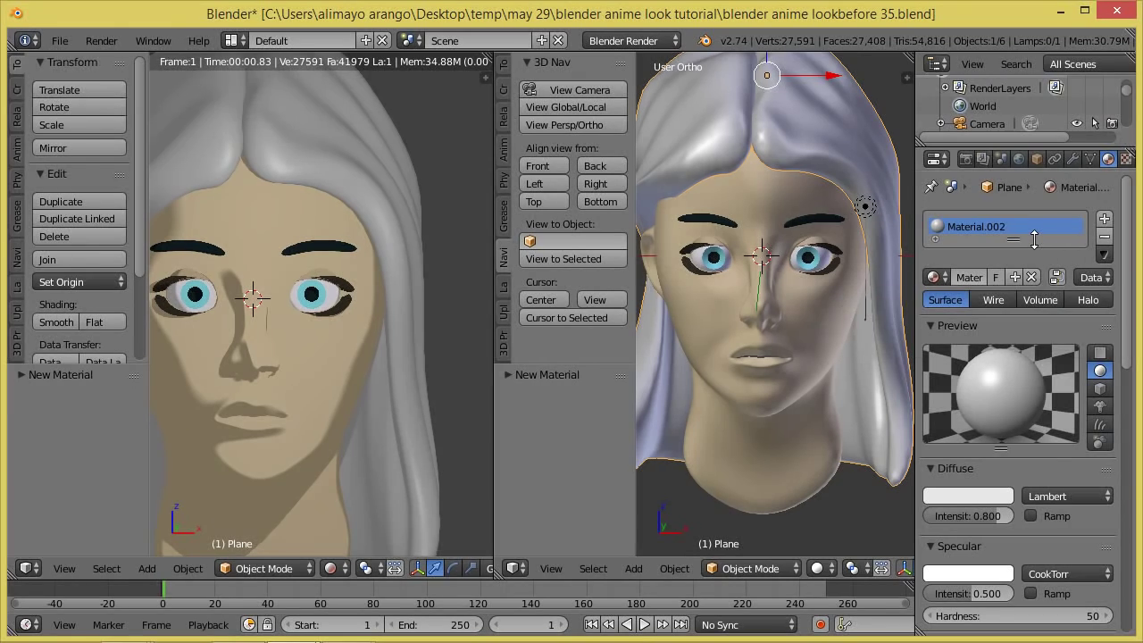
click(942, 279)
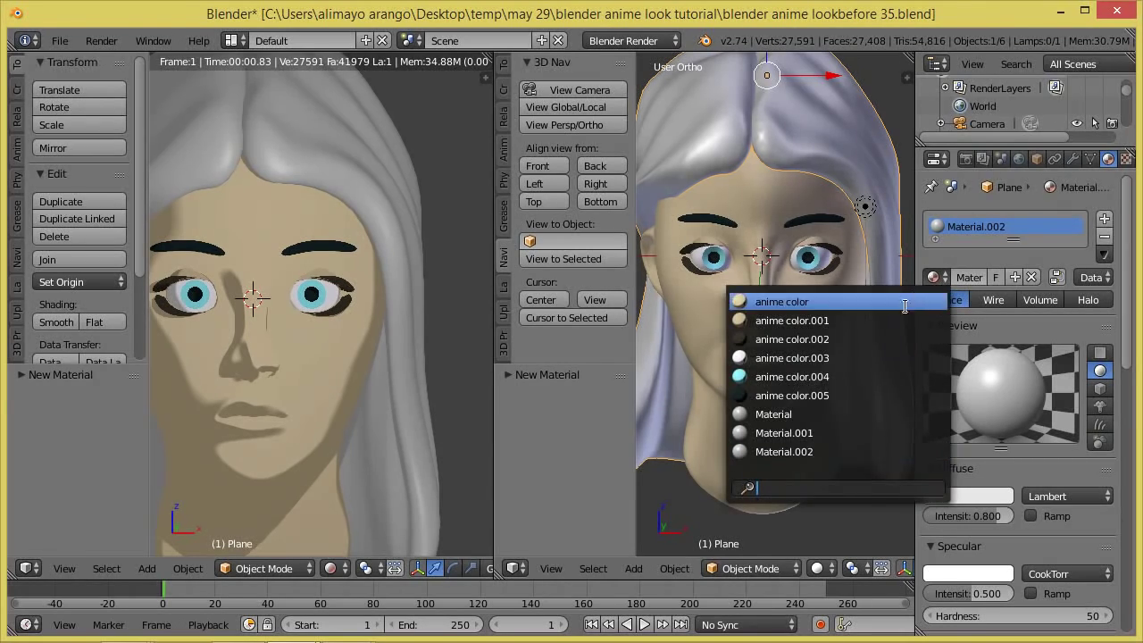
click(870, 394)
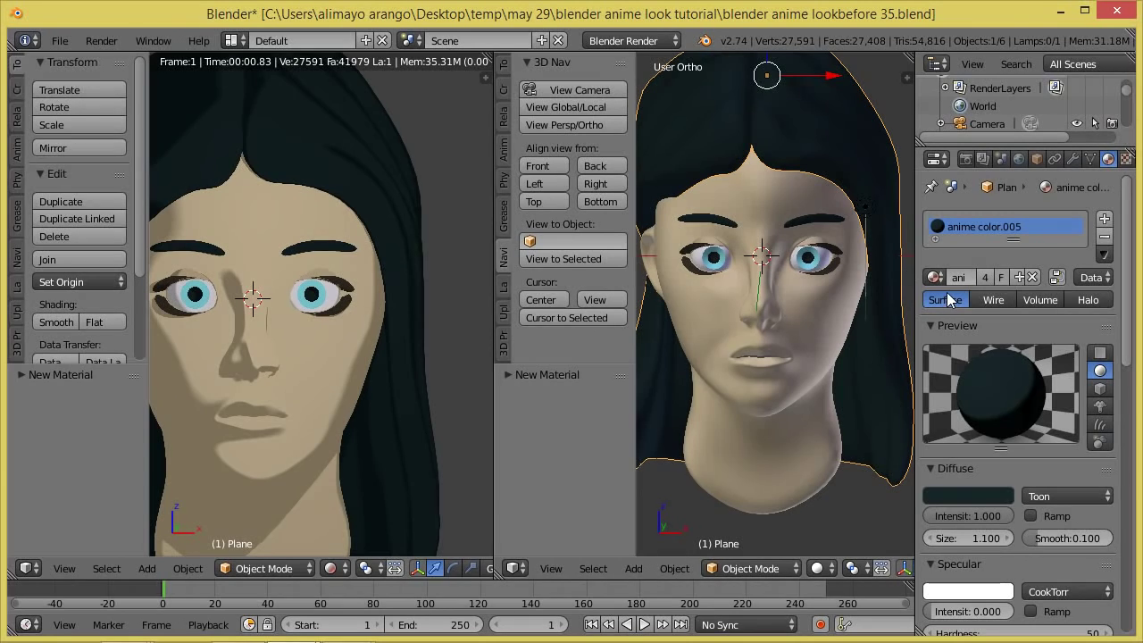
Step: Make the hair's material a separate copy with a crimson diffuse color and save as blender anime lookbefore 36.blend
click(1018, 277)
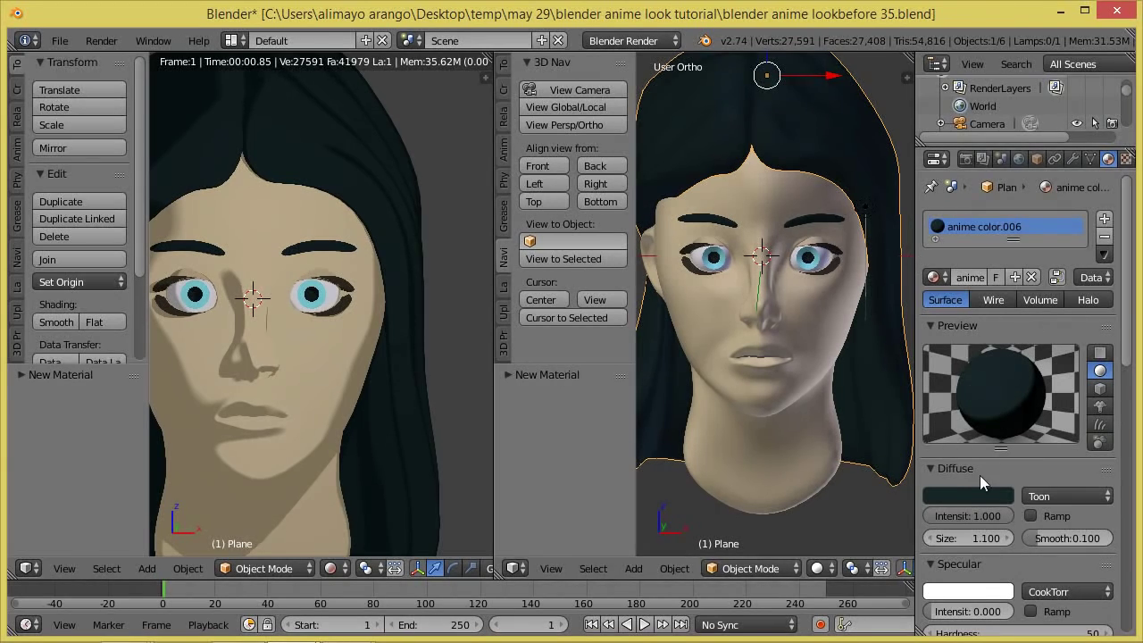
click(966, 495)
drag(1000, 362, 1002, 291)
drag(935, 355, 931, 367)
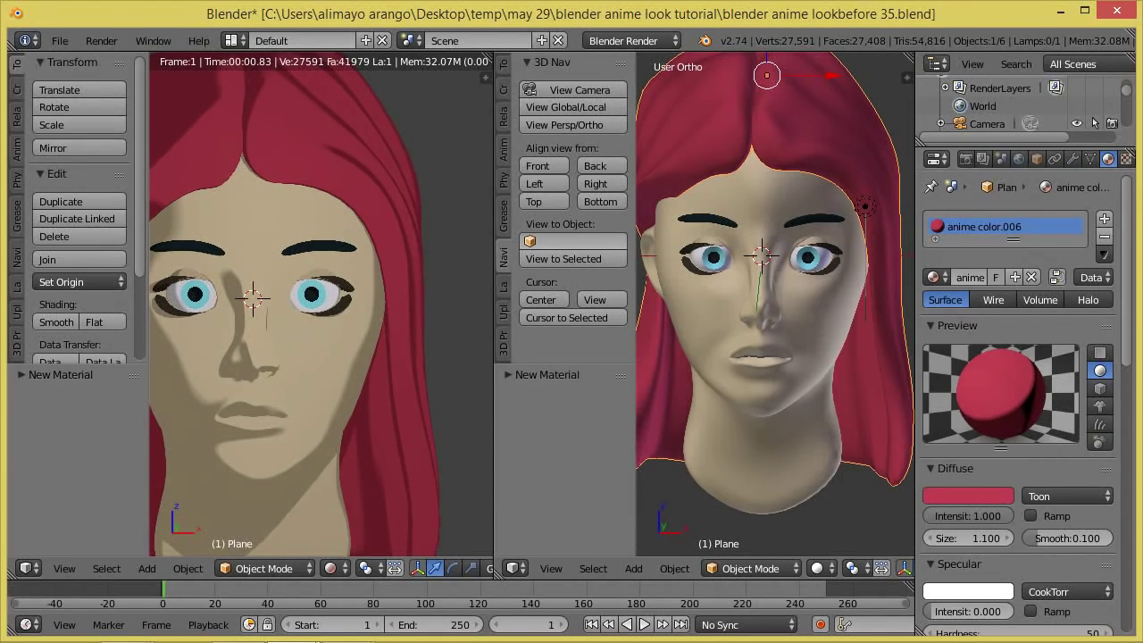
key(ctrl+alt+s)
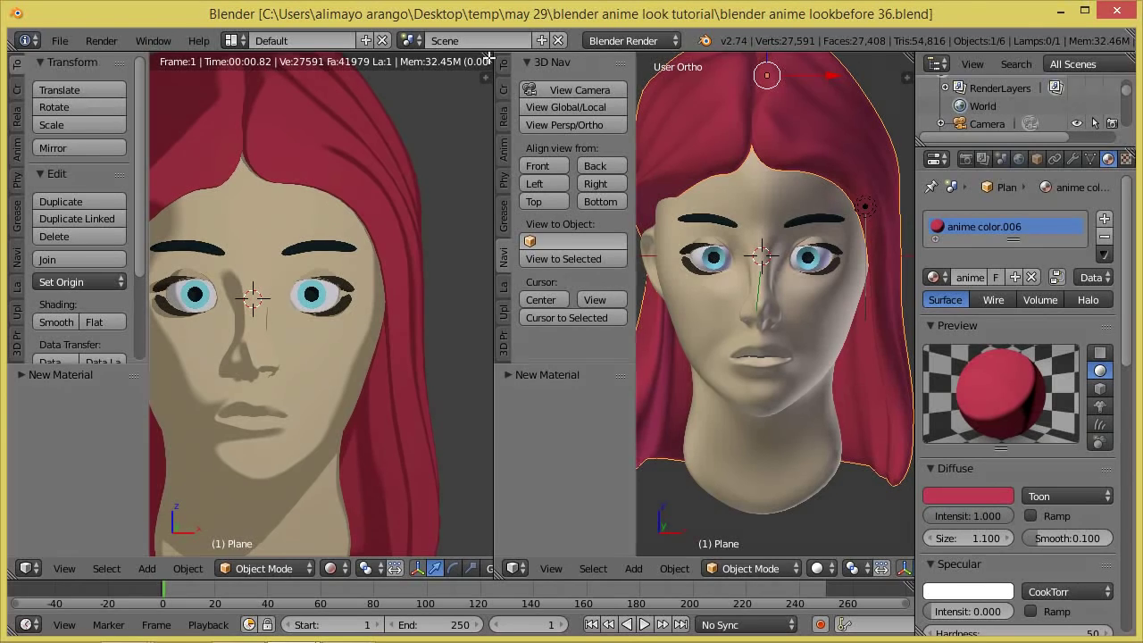
Step: Merge the two 3D views into one large rendered view that frames the whole head and hair
drag(489, 57, 513, 57)
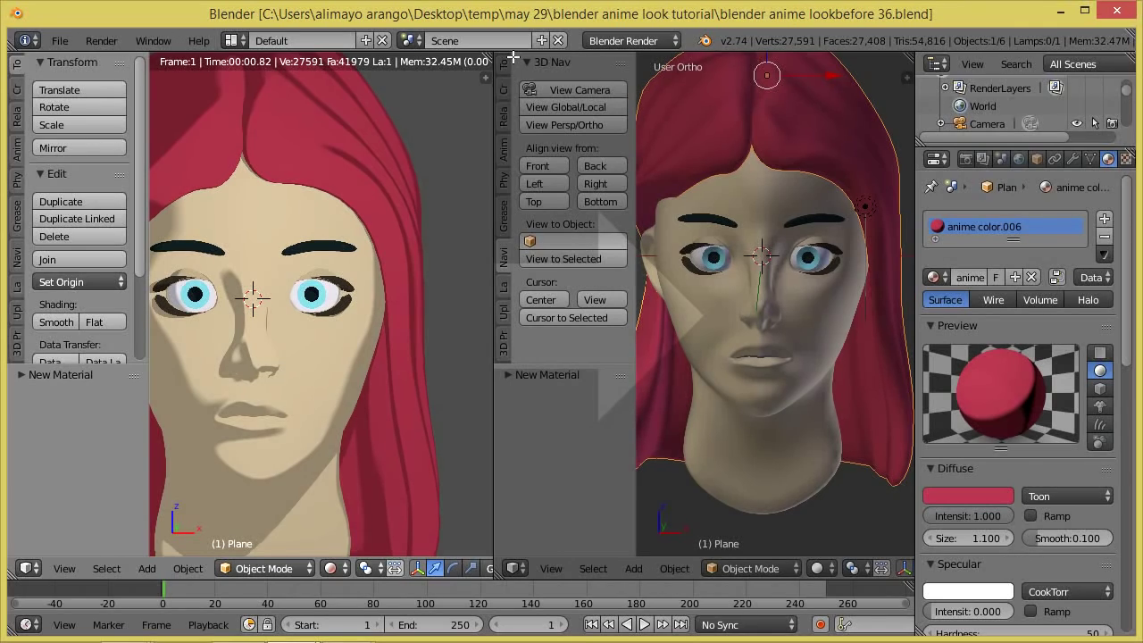
drag(513, 57, 527, 59)
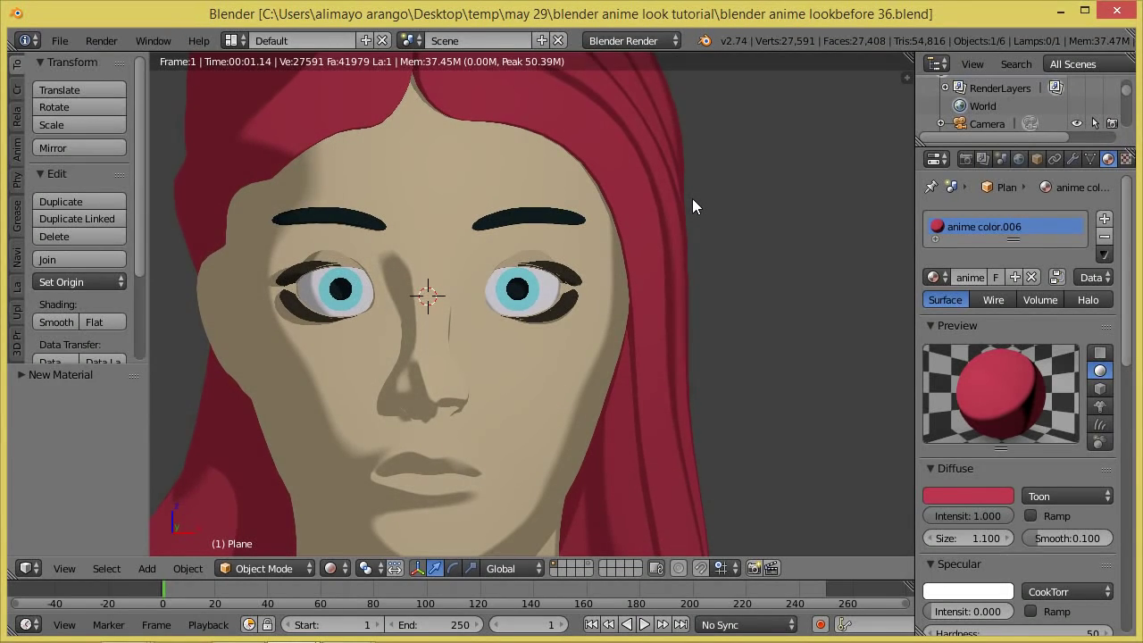
key(shift+z)
scroll(691, 198, down, 2)
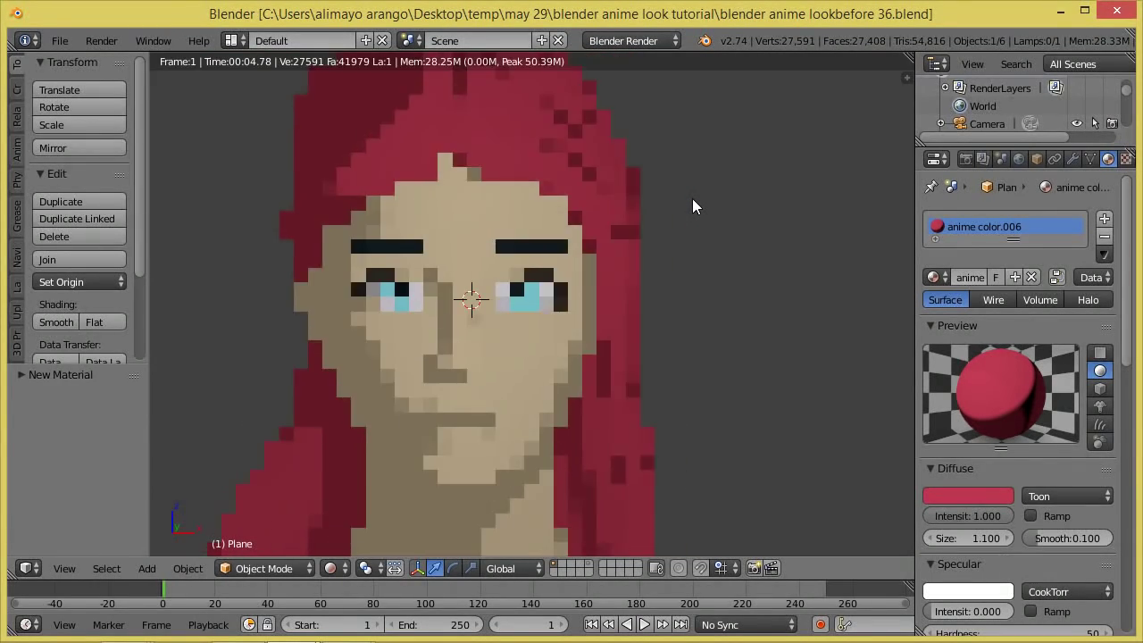
Step: Enable Freestyle line rendering in the scene's render settings
click(964, 161)
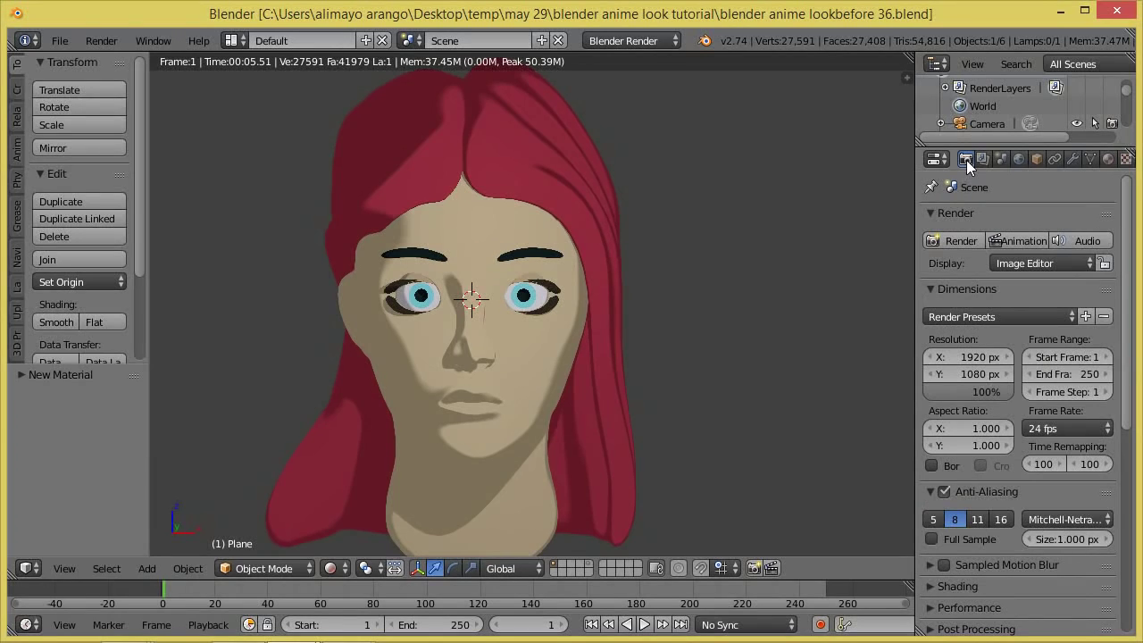
drag(1126, 237, 1138, 445)
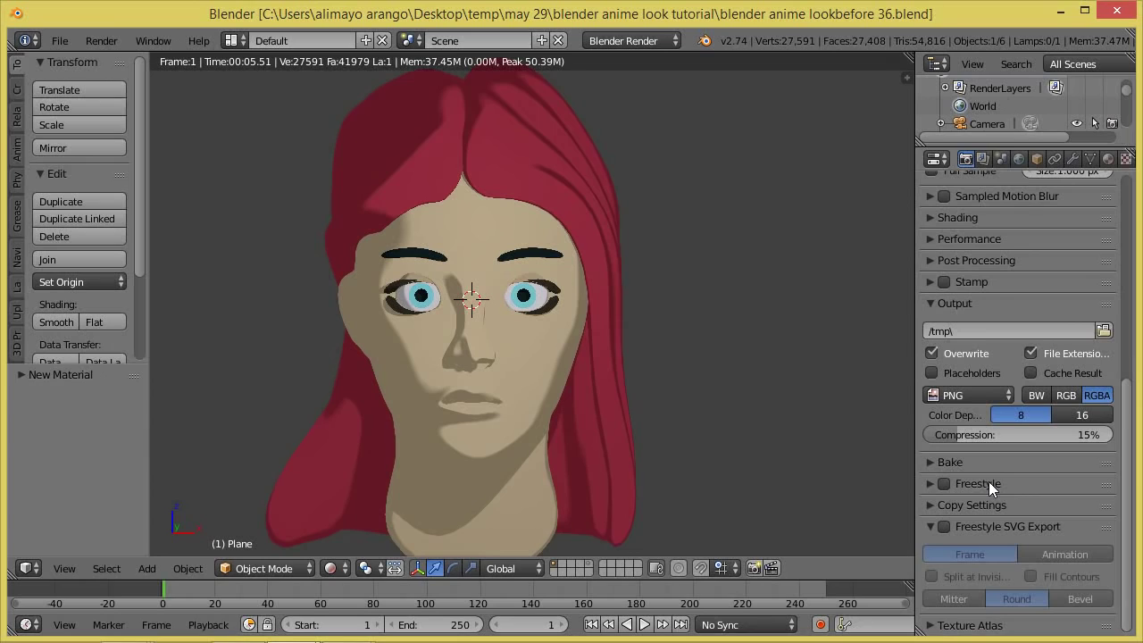
click(943, 483)
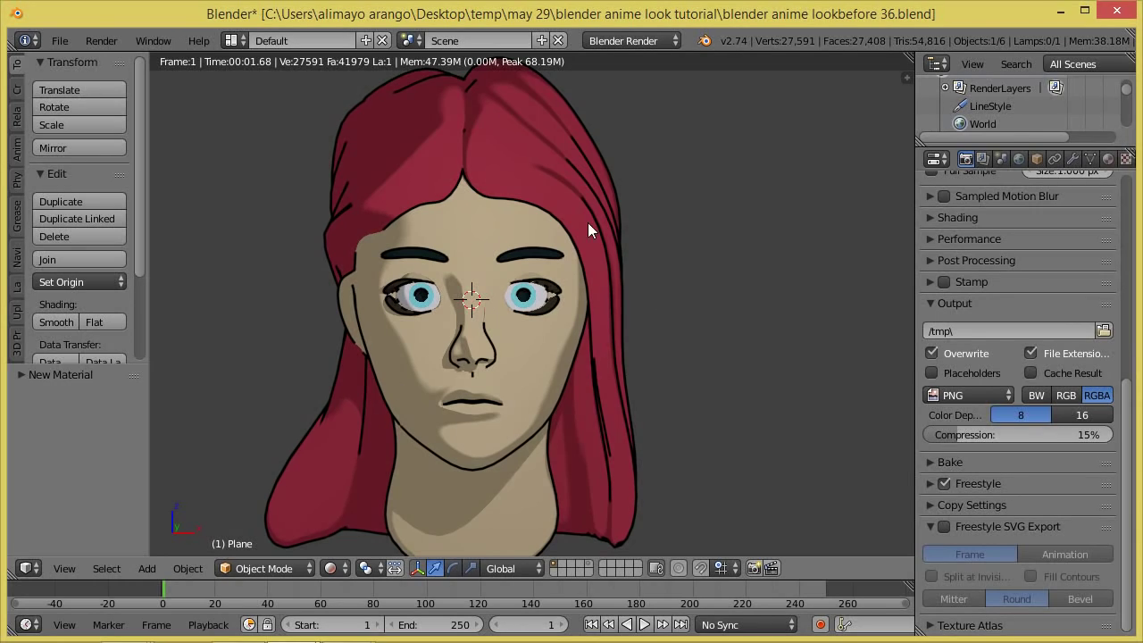
Step: Set the absolute Freestyle line thickness to 0.500 px
click(929, 483)
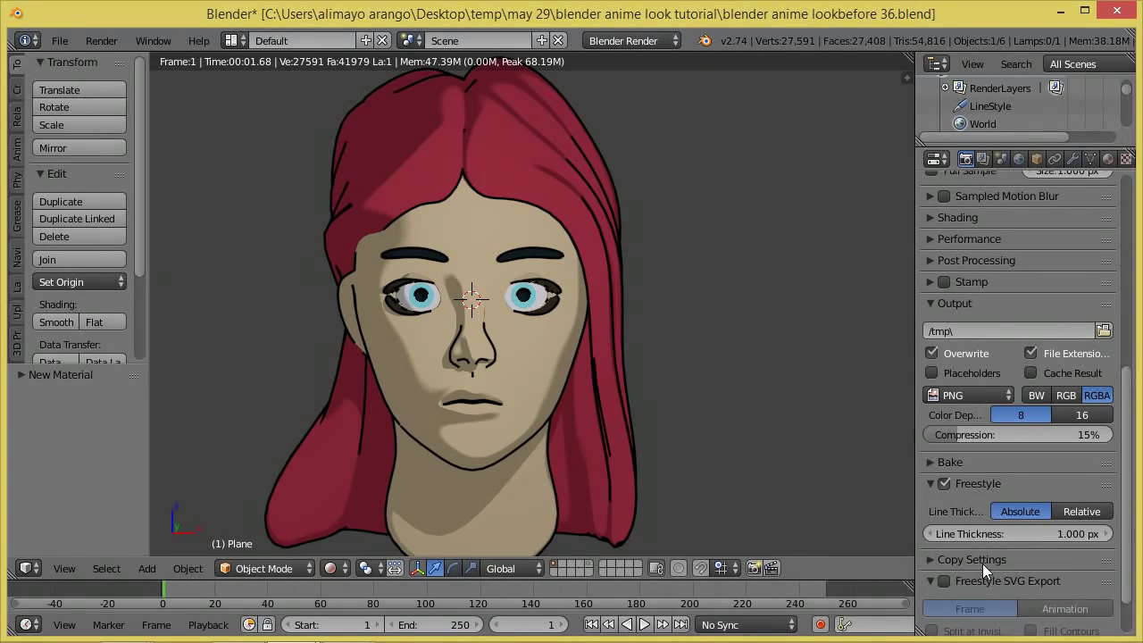
click(931, 534)
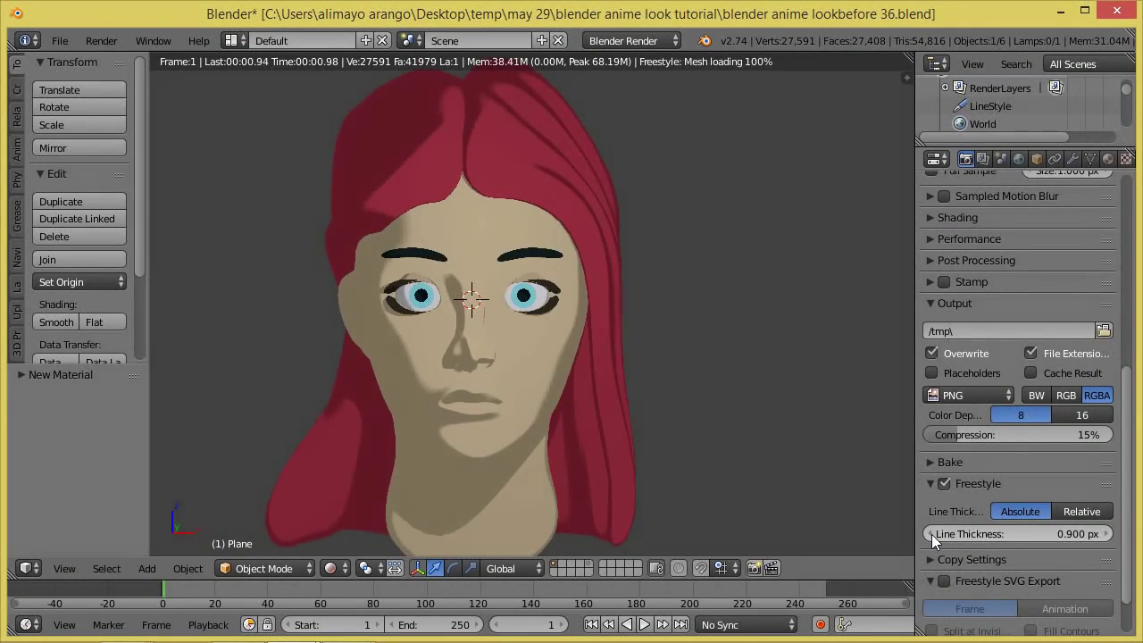
click(931, 534)
click(931, 534)
click(931, 534)
click(931, 534)
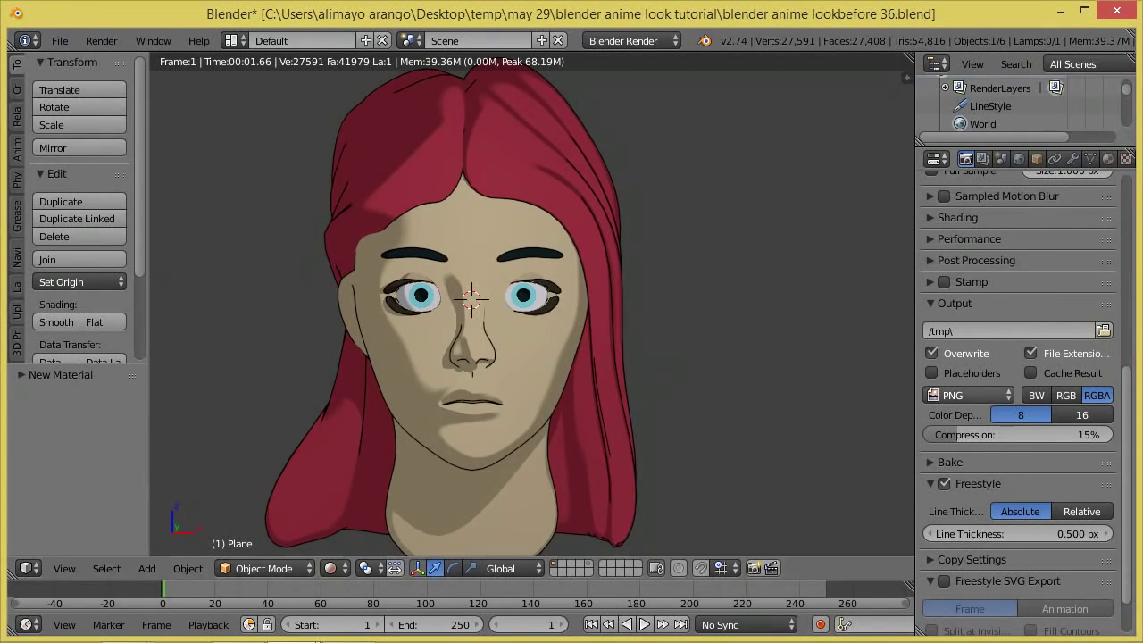
Step: Save the outlined scene as incremented files blender anime lookbefore 37.blend and blender anime lookbefore 38.blend
key(ctrl+shift+s)
key(KP_Add)
key(Return)
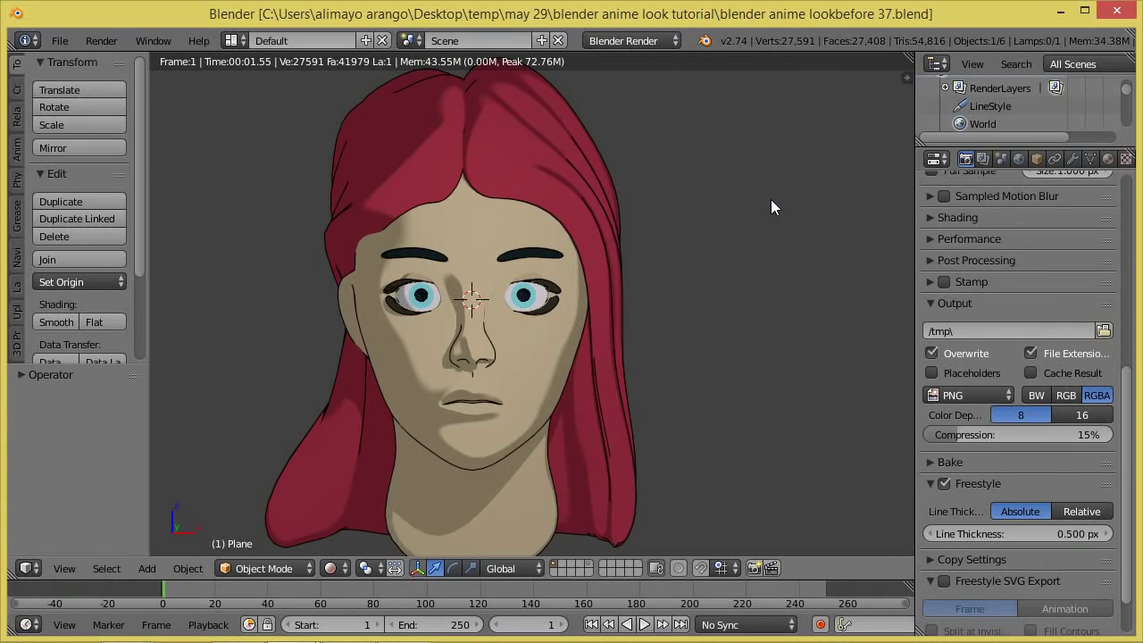
key(ctrl+alt+s)
Step: Examine the Freestyle outlines on the rendered head from an angled view and from the front
key(shift+z)
middle_drag(703, 249, 672, 263)
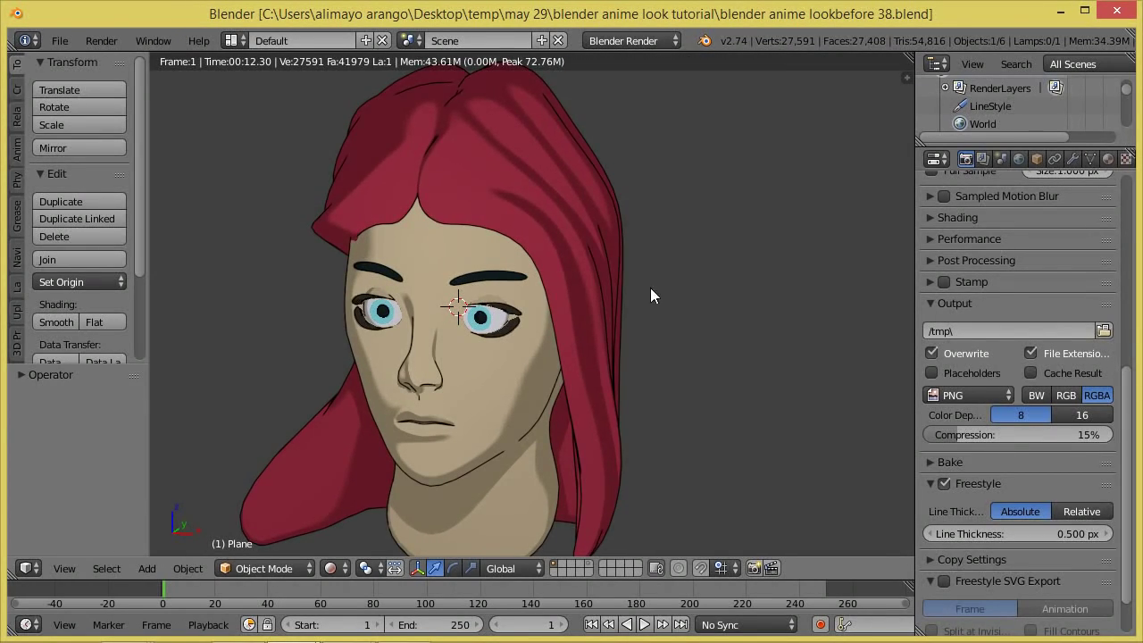
middle_drag(628, 341, 674, 323)
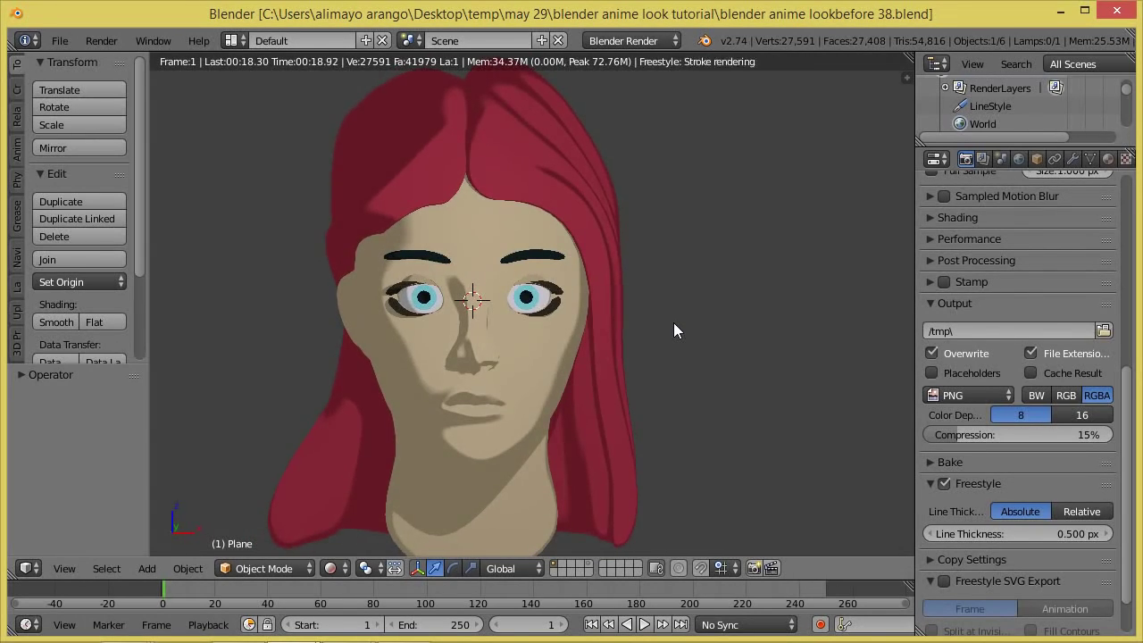